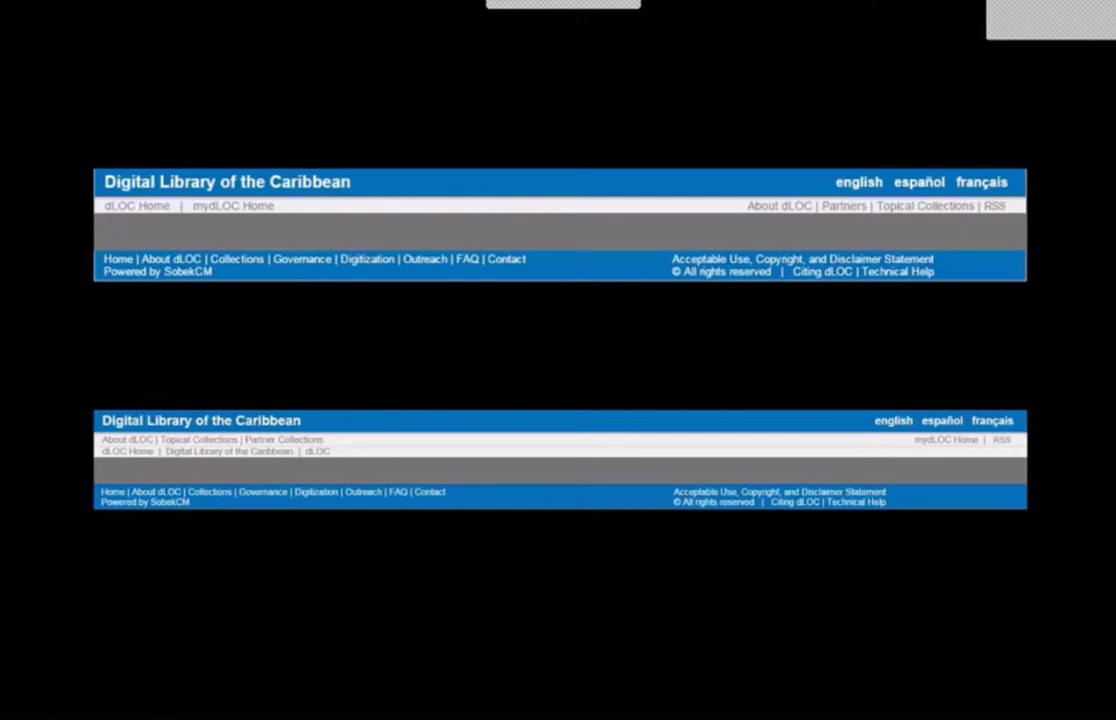
key(Right)
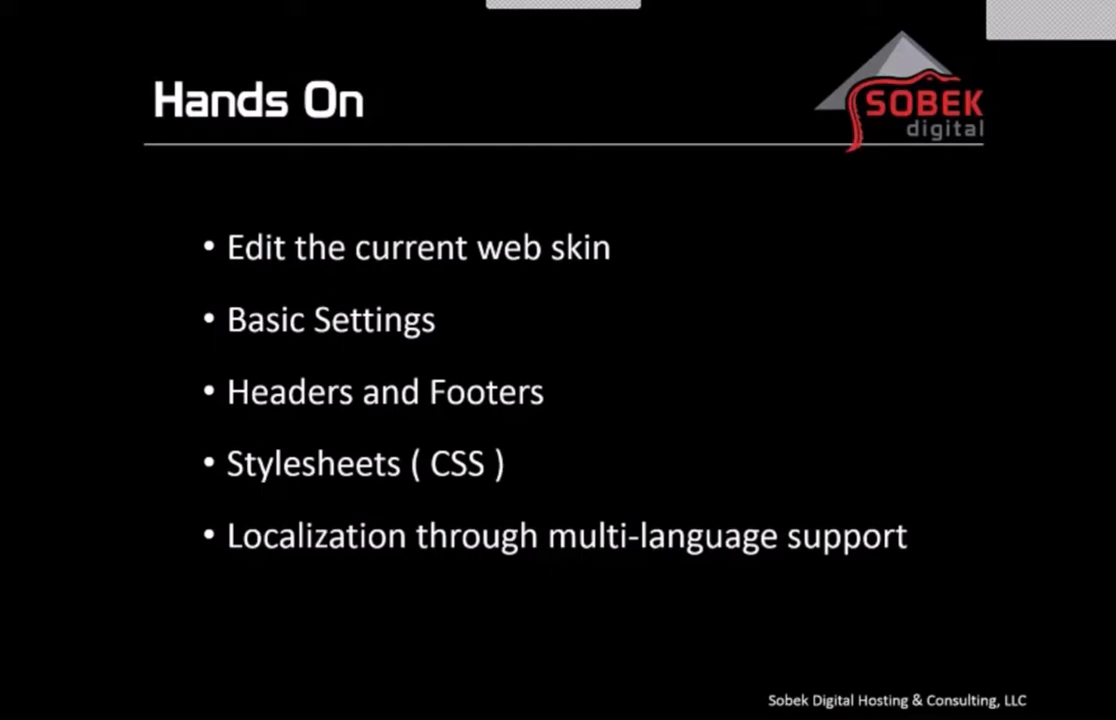
Switch to the browser with the Sobek demo library and open its System Administrative Tasks page through the myDemo area.
key(alt+Tab)
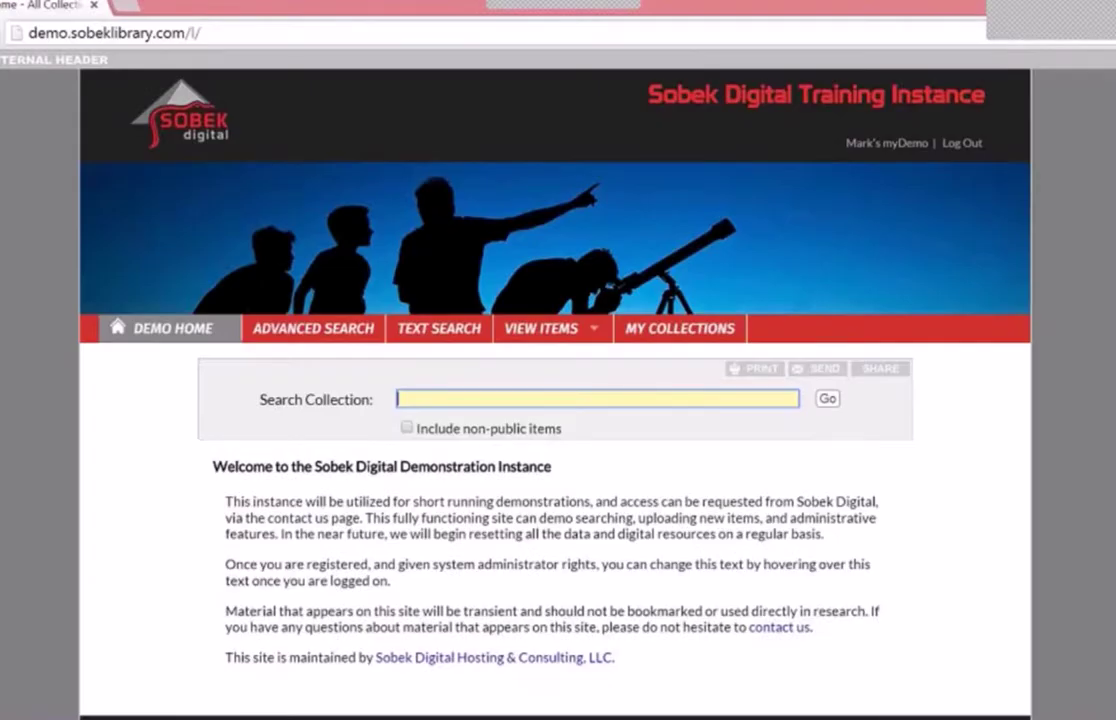
click(890, 145)
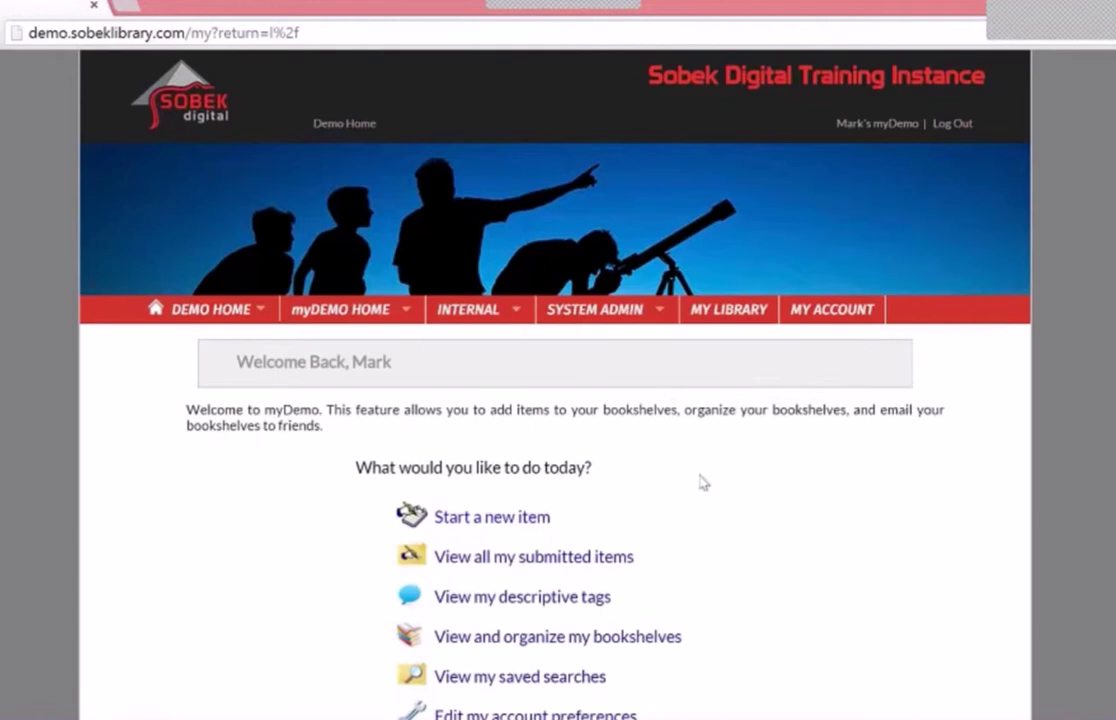
mouse_move(635, 311)
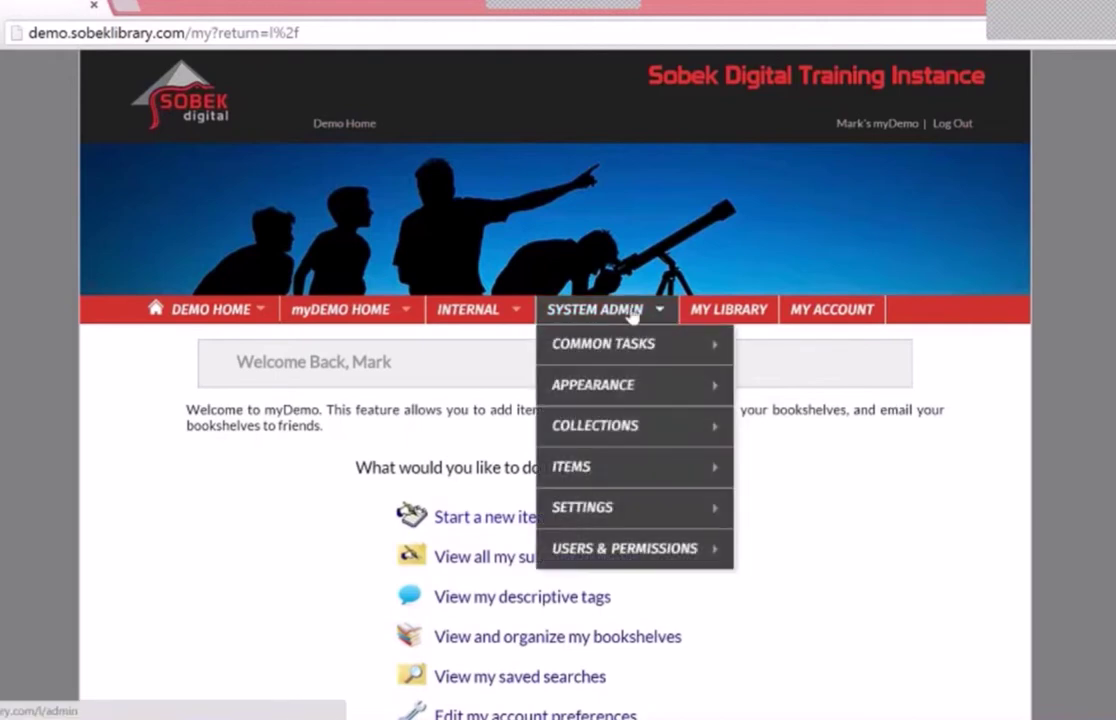
mouse_move(633, 341)
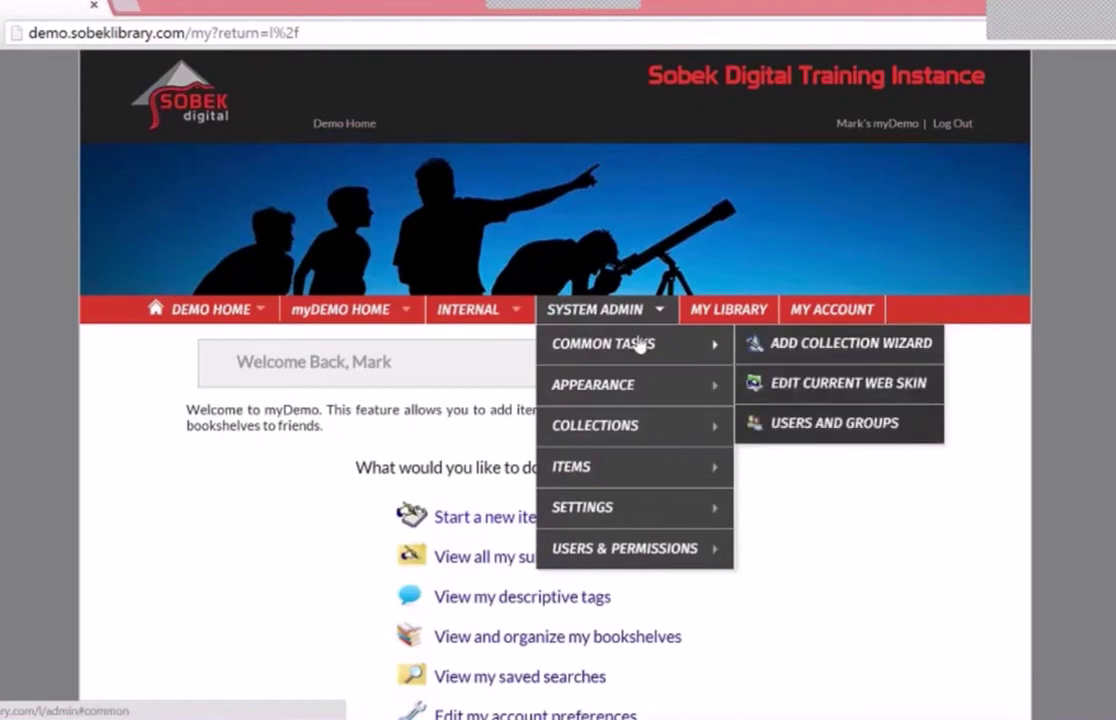
click(607, 316)
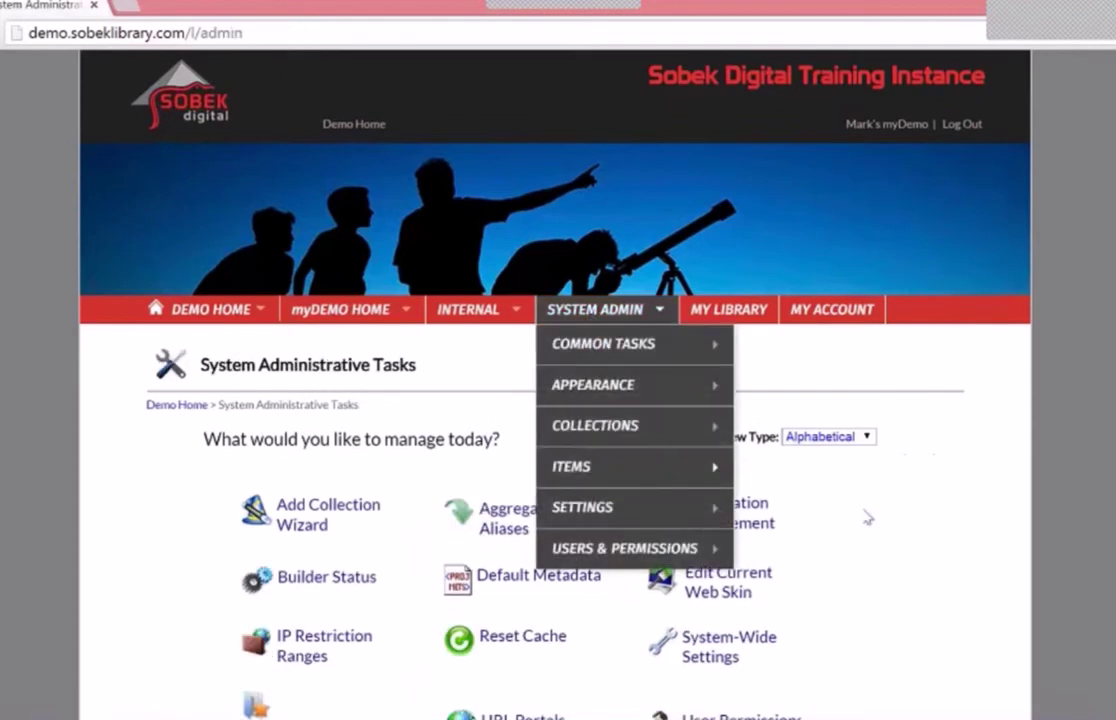
Set the administrative tasks list to Brief View and open the current web skin for editing.
scroll(907, 528, down, 2)
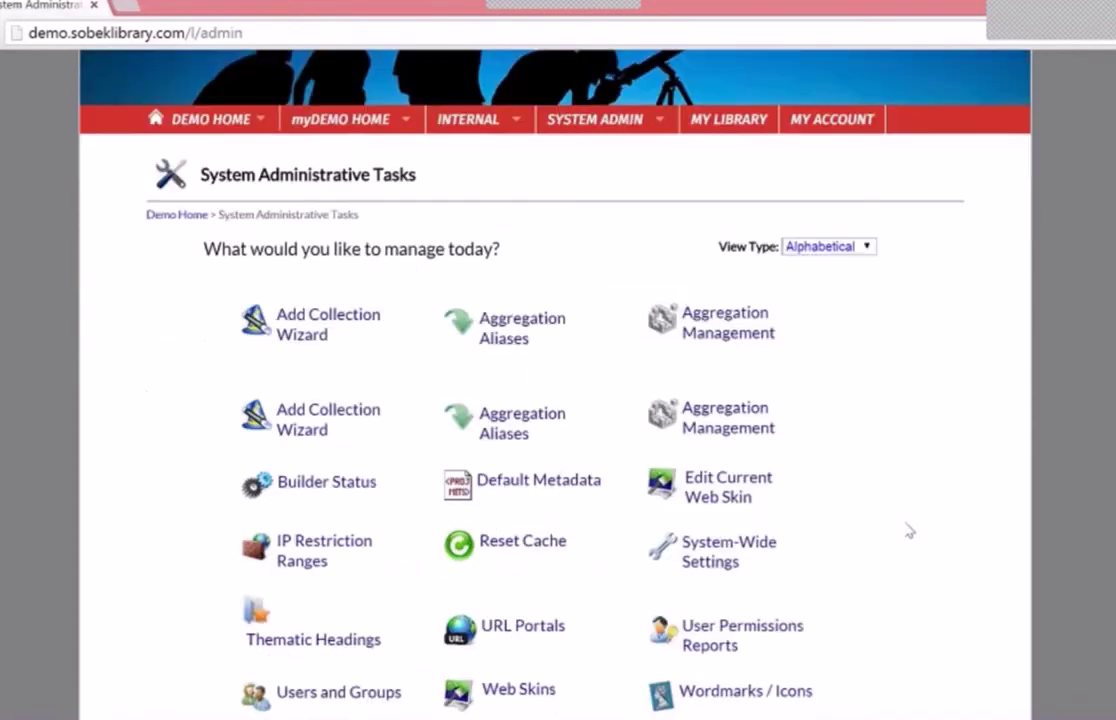
click(853, 252)
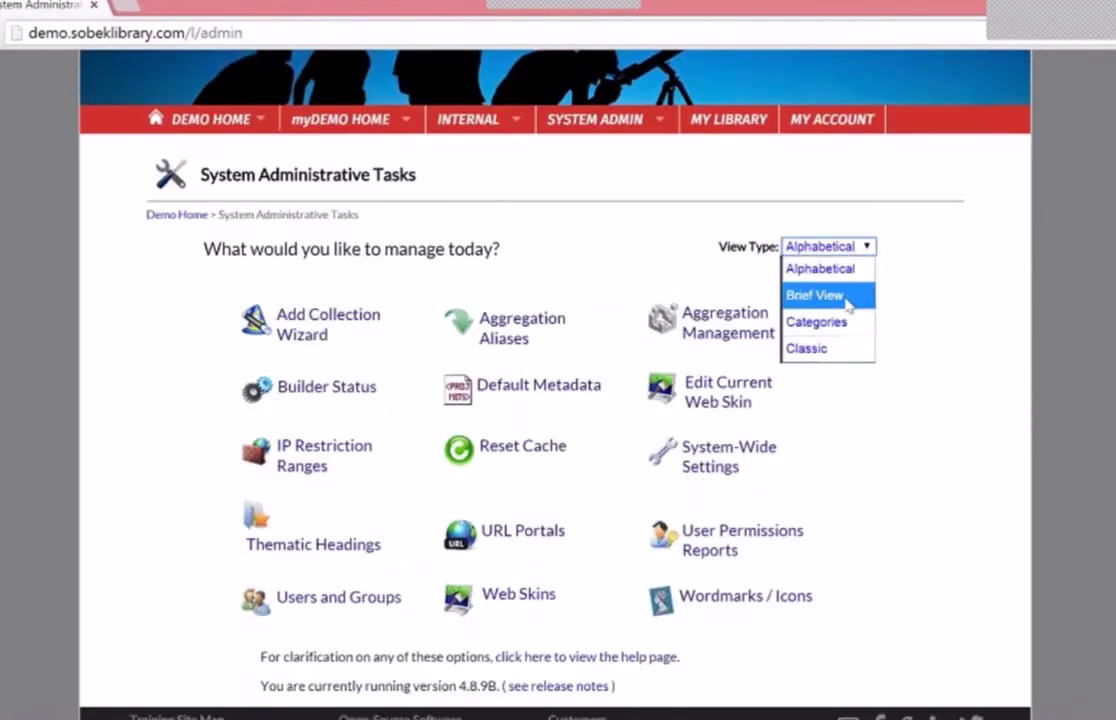
click(847, 299)
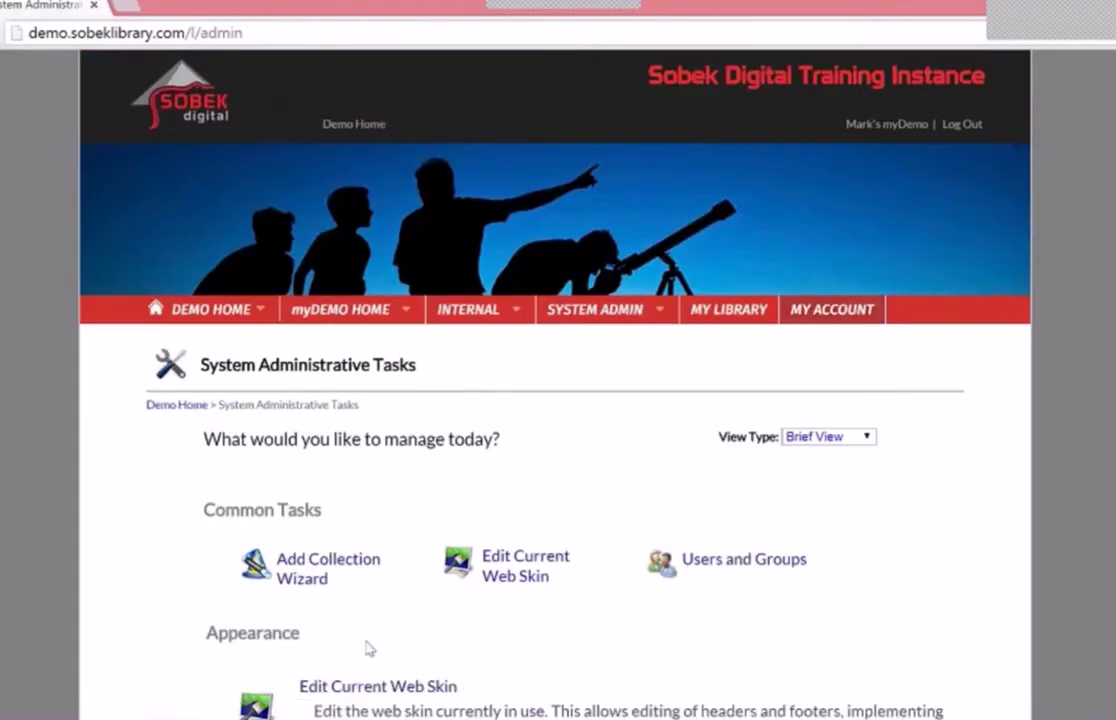
click(513, 568)
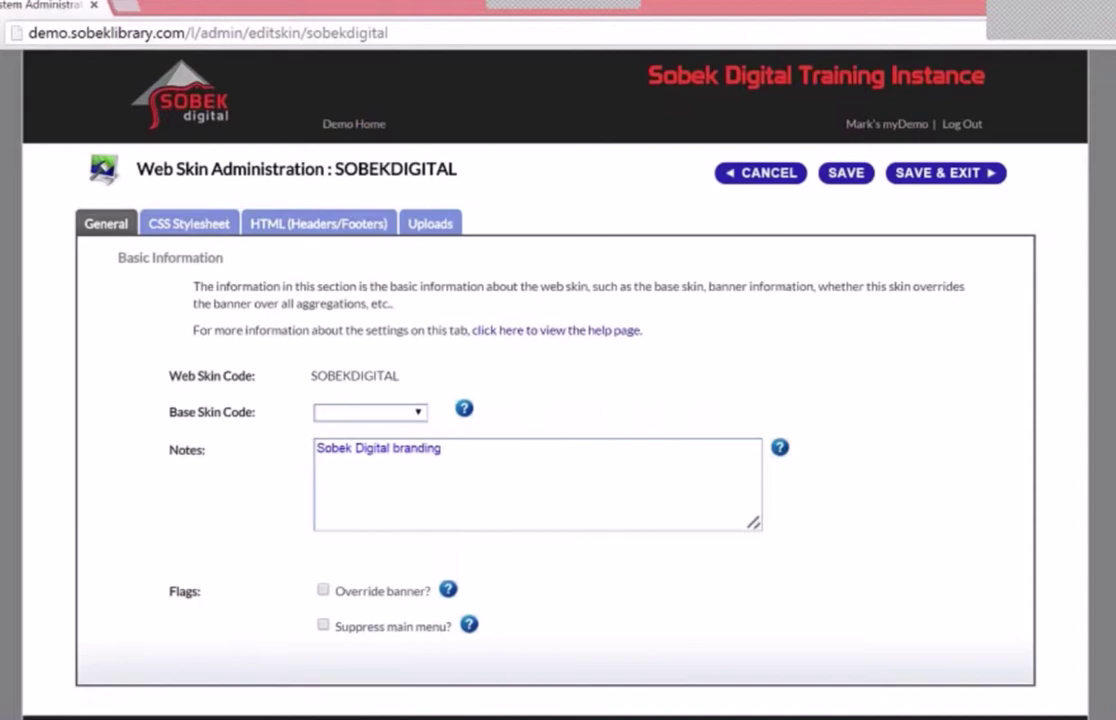
Review the web skin's basic information, including its skin code, base skin code, notes and flags.
scroll(558, 400, down, 1)
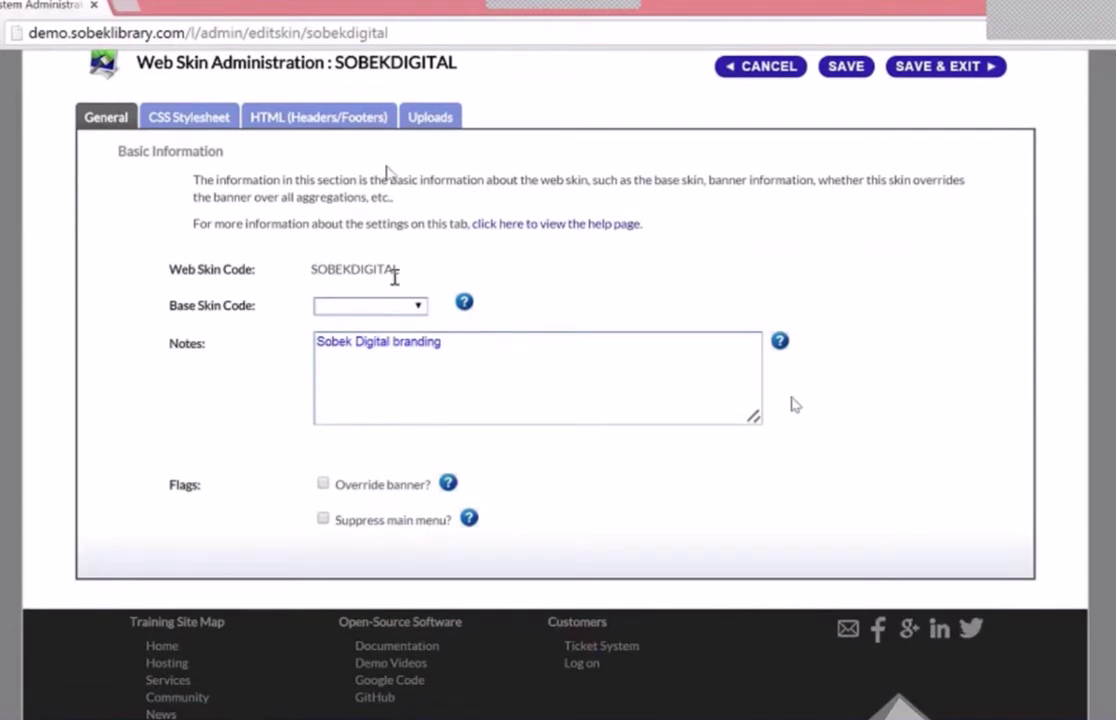
drag(397, 270, 312, 271)
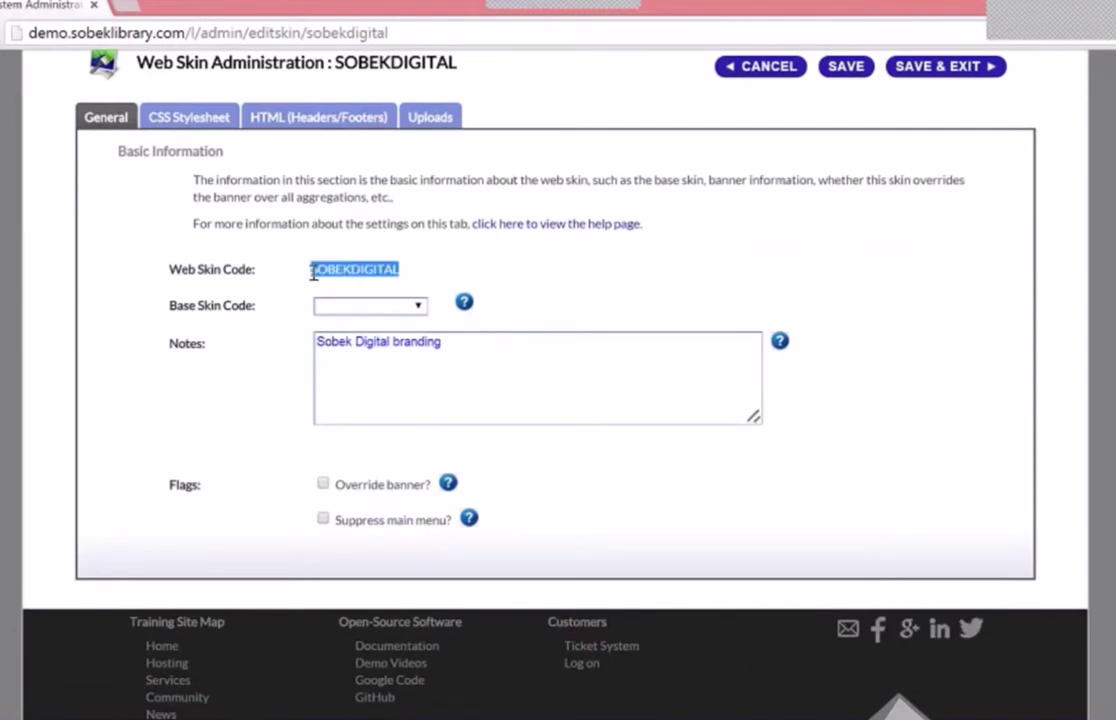
click(422, 277)
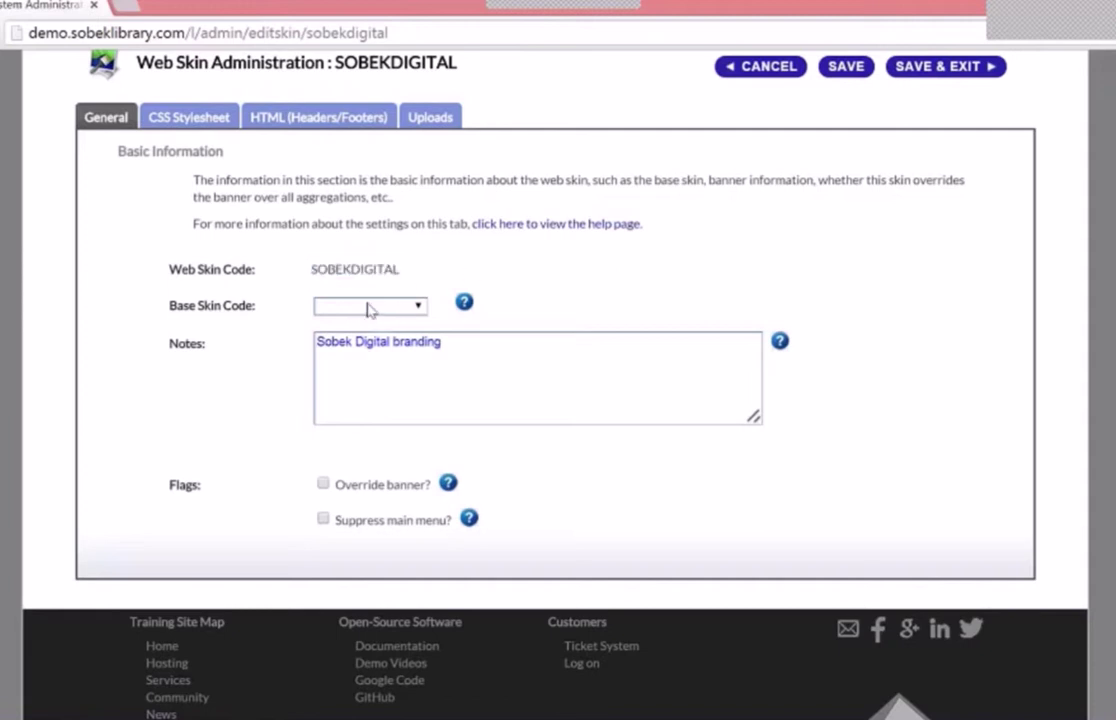
click(509, 375)
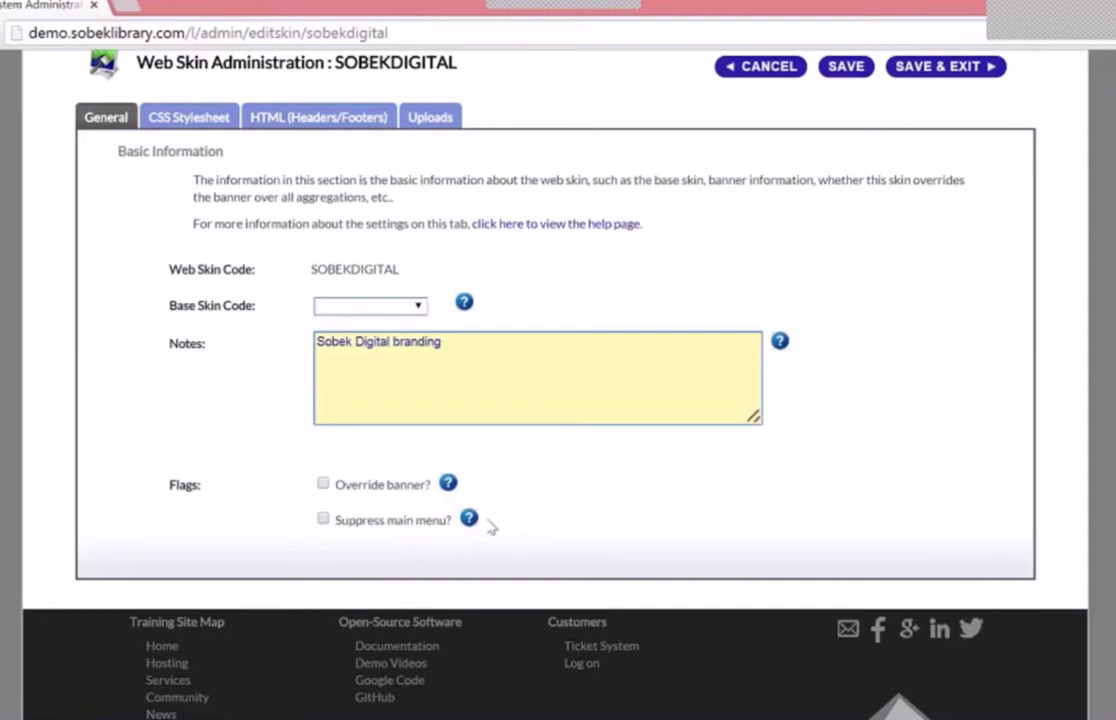
scroll(505, 490, up, 1)
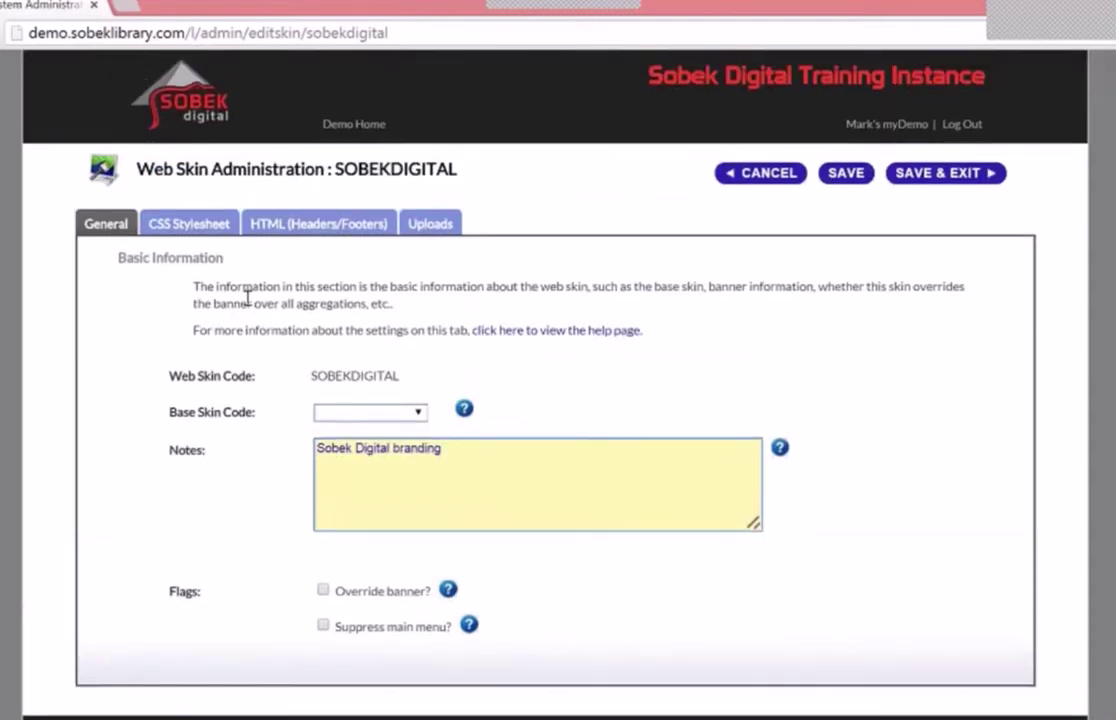
Open the web skin's HTML headers and footers settings and examine the standard and item header and footer code.
click(342, 226)
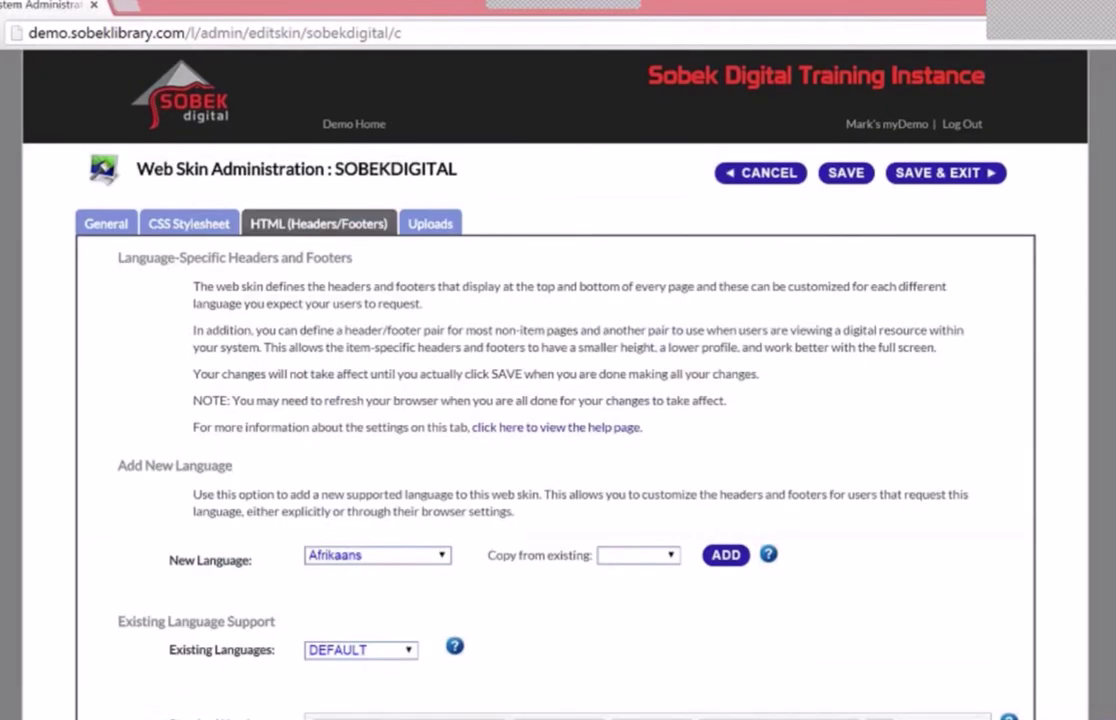
scroll(934, 488, down, 2)
scroll(558, 400, down, 4)
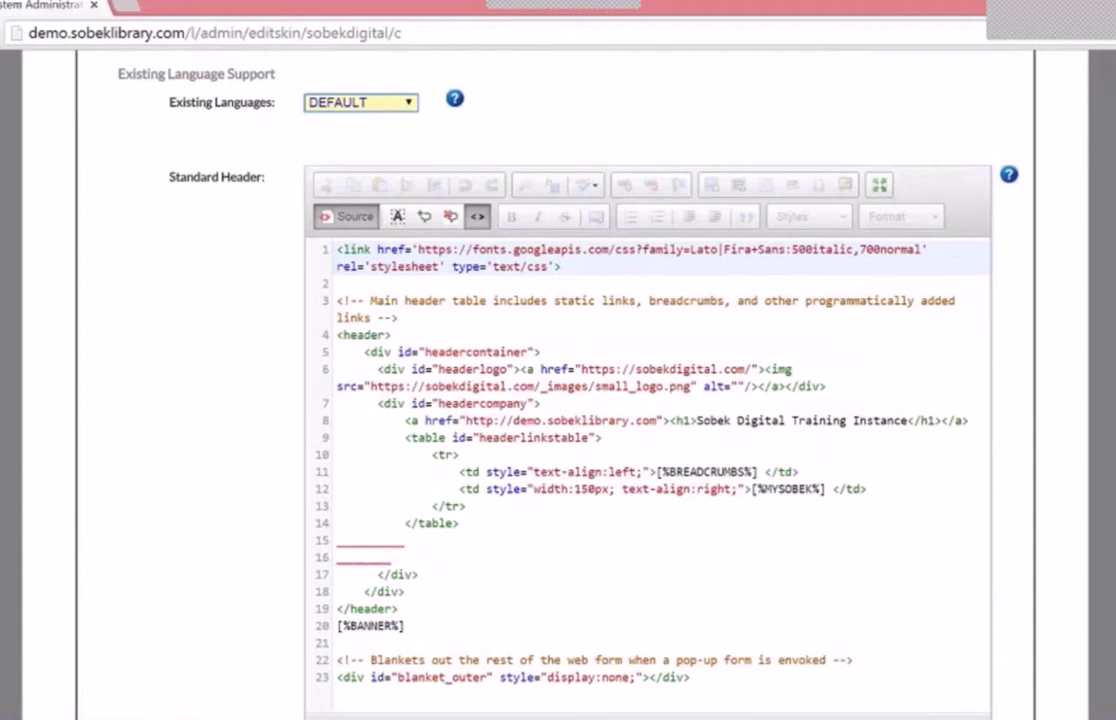
scroll(558, 400, down, 1)
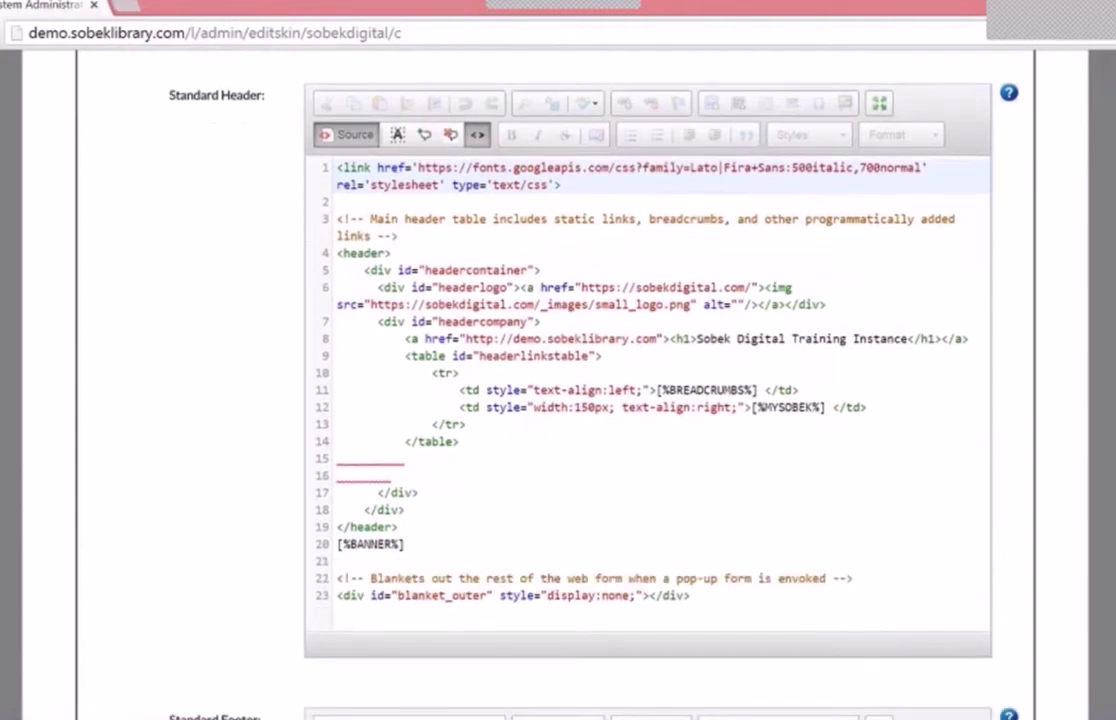
scroll(558, 400, down, 7)
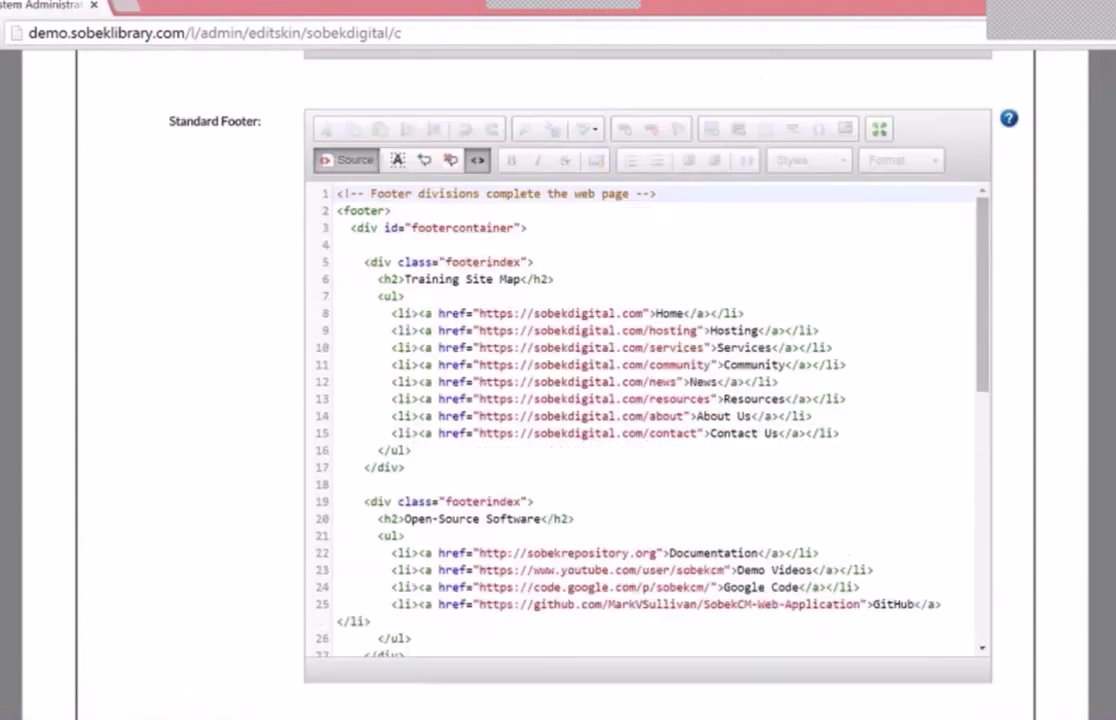
scroll(558, 400, down, 8)
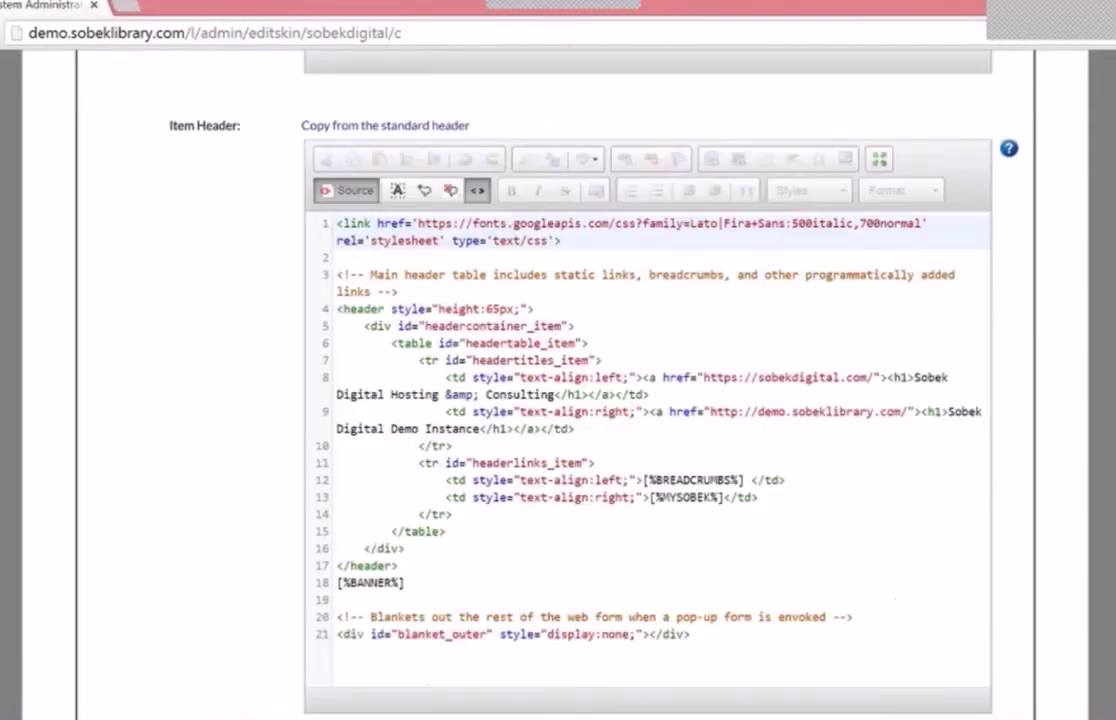
scroll(478, 251, down, 7)
scroll(478, 251, up, 8)
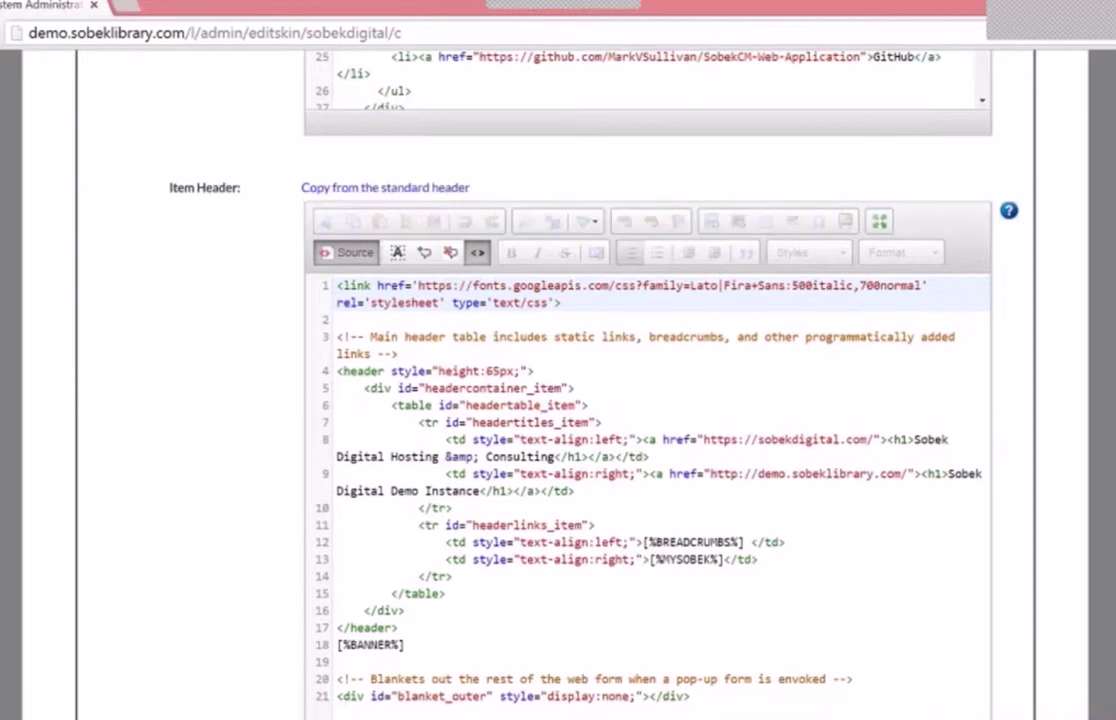
scroll(560, 380, up, 3)
scroll(560, 380, up, 10)
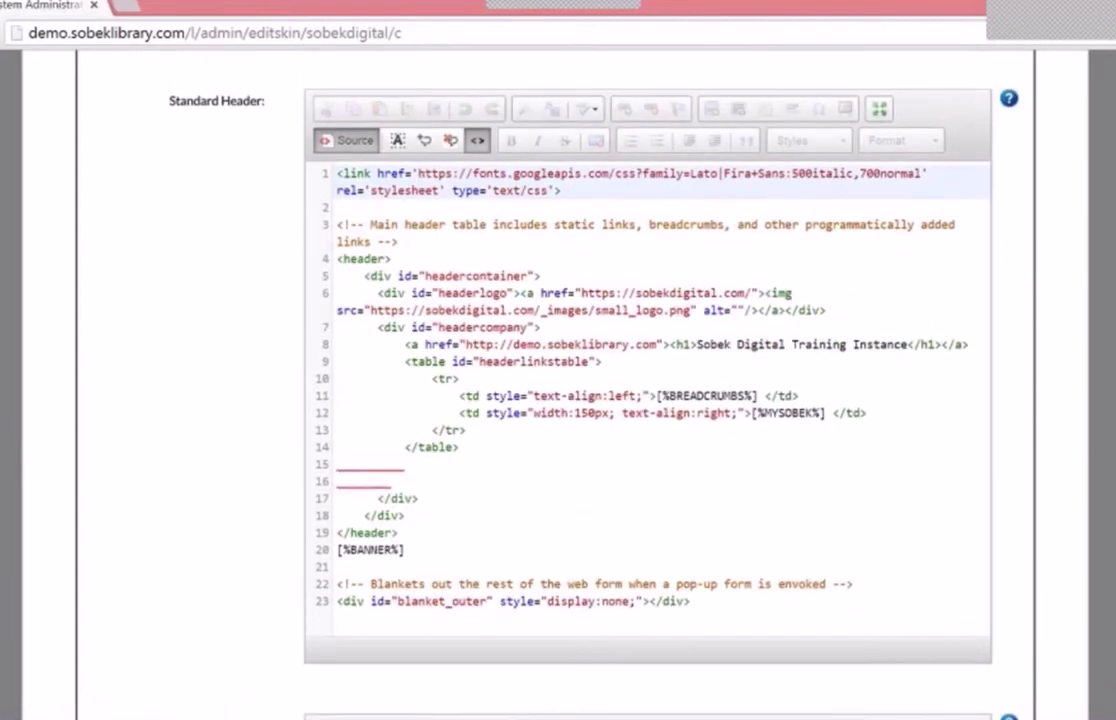
Change the h1 title text in the Standard Header code to "Sobek Digital Demonstration".
click(795, 346)
drag(795, 346, 849, 345)
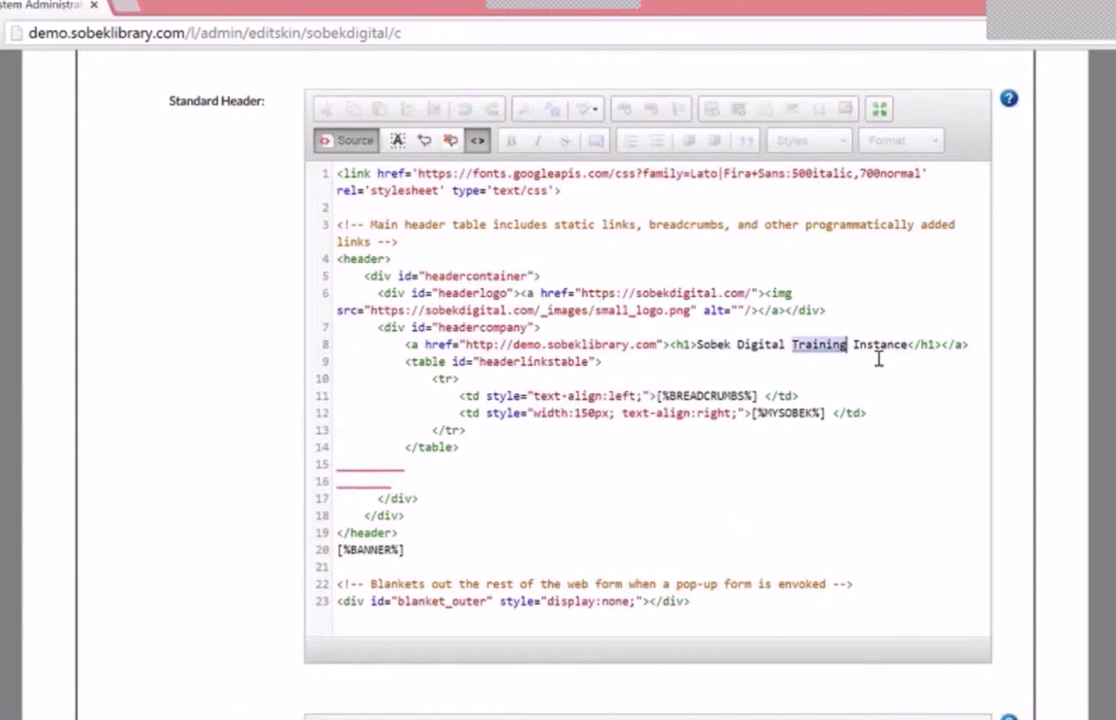
text(De)
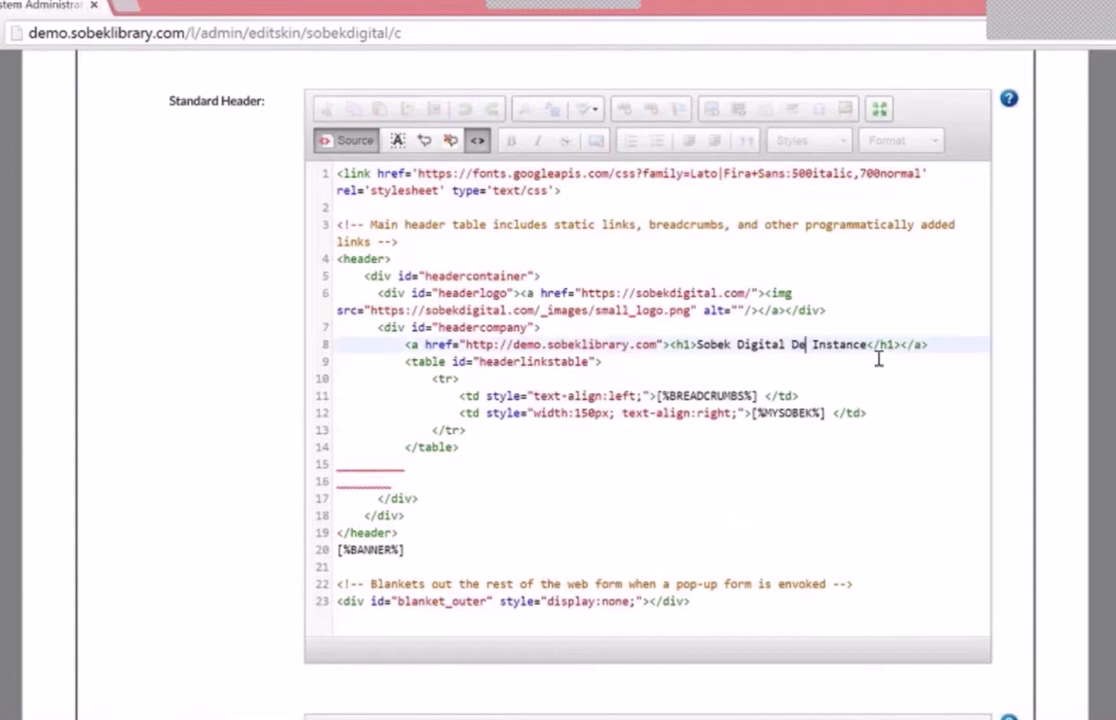
text(monstration)
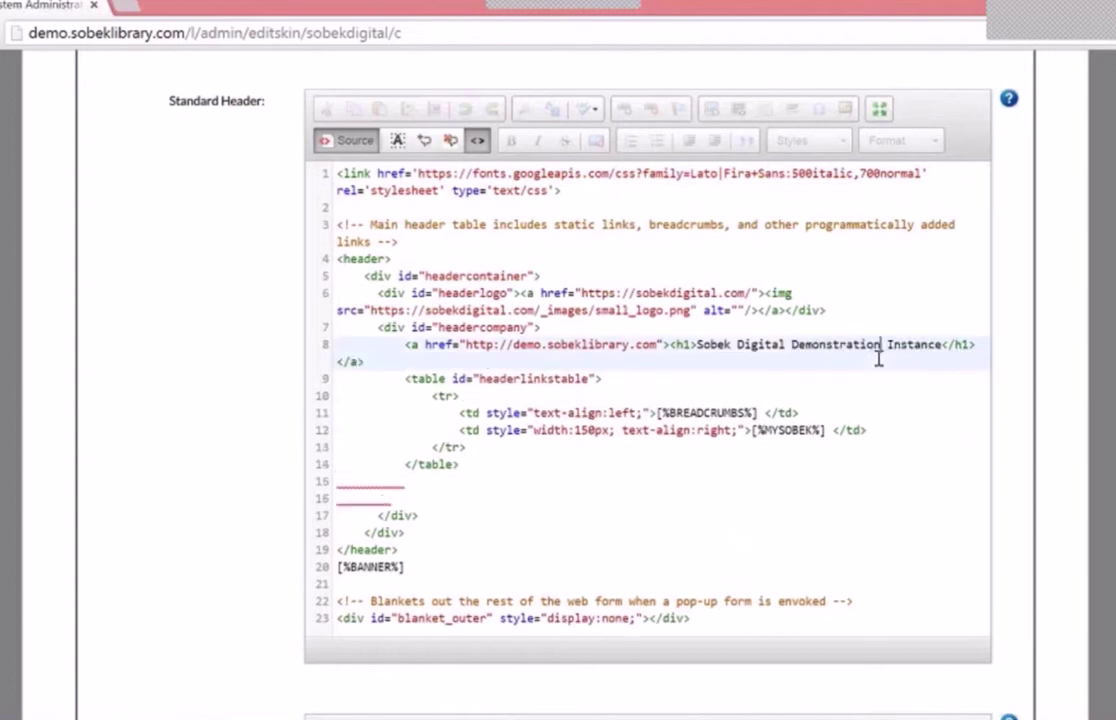
key(Delete)
key(Delete)
key(Delete)
key(Delete)
key(Delete)
key(Delete)
key(Delete)
key(Delete)
key(Delete)
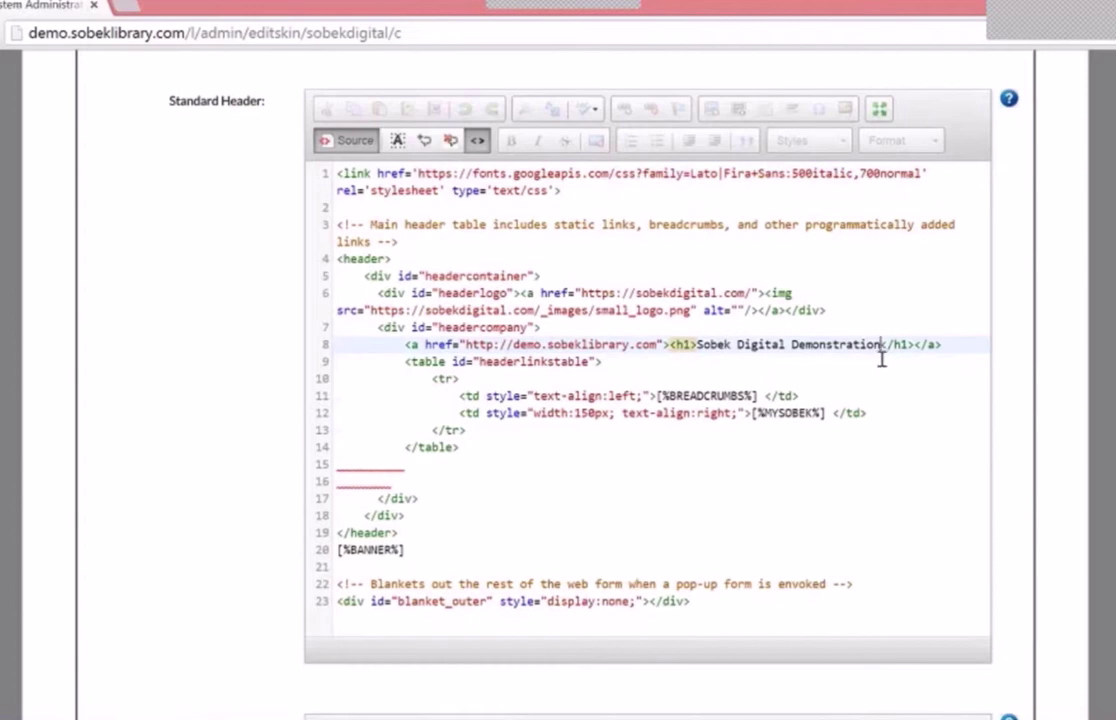
Change the first h2 heading in the Standard Footer code to "Sobek Digital Site Map".
scroll(648, 400, down, 8)
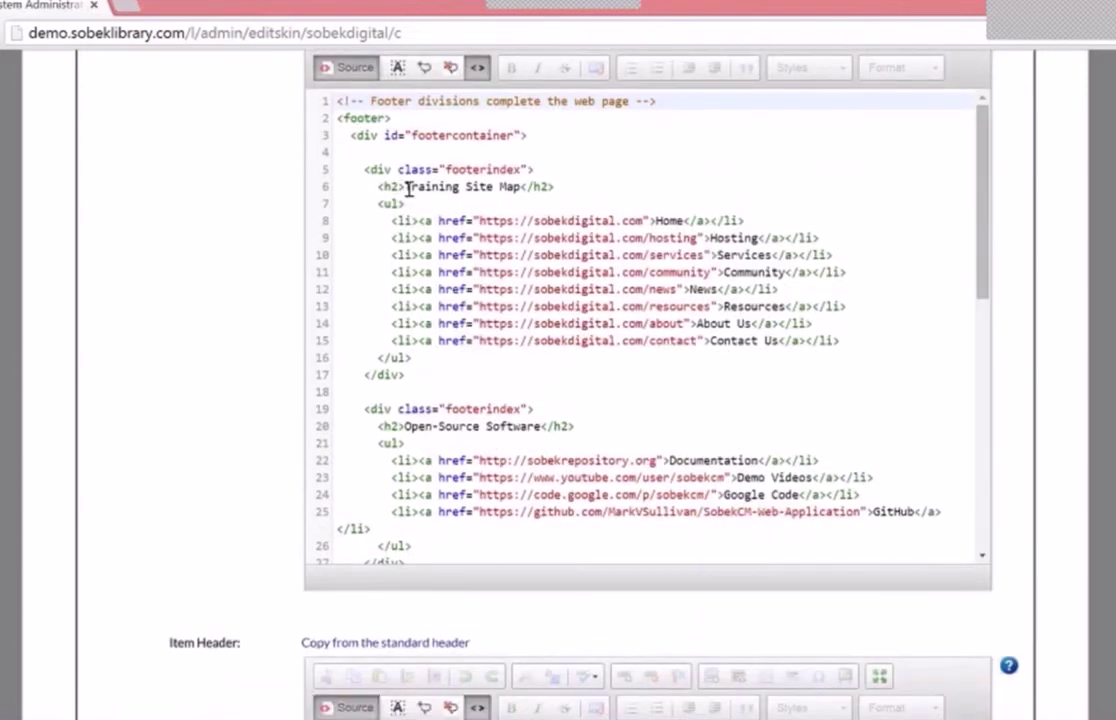
drag(407, 187, 522, 188)
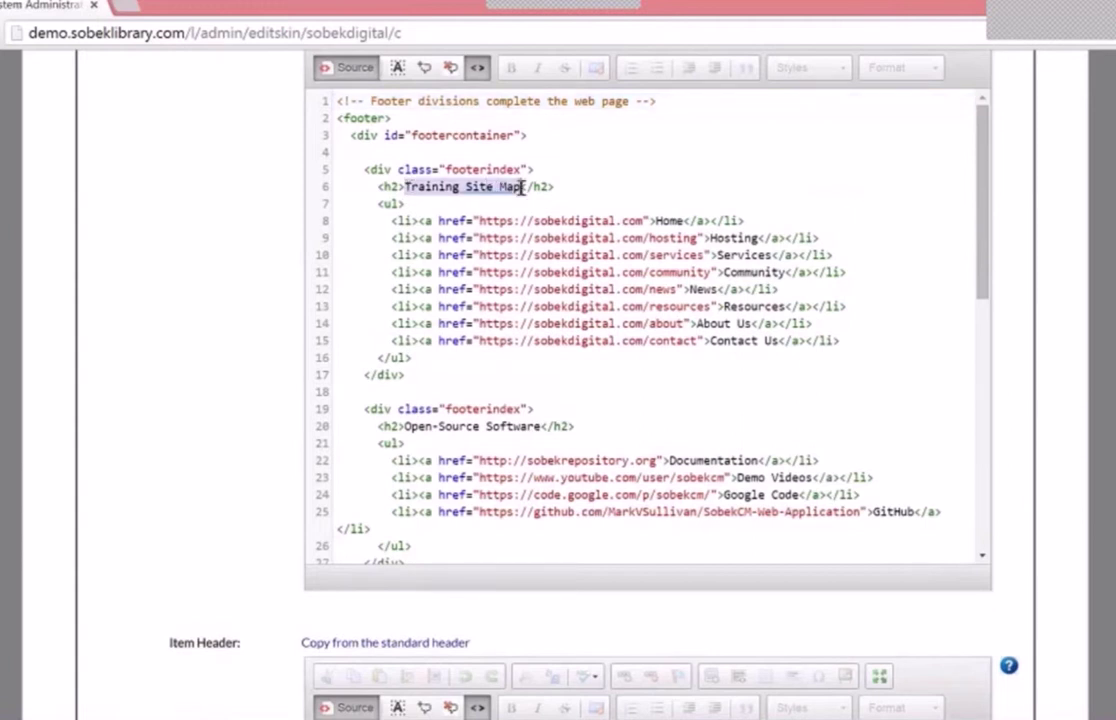
text(Sobek Digital)
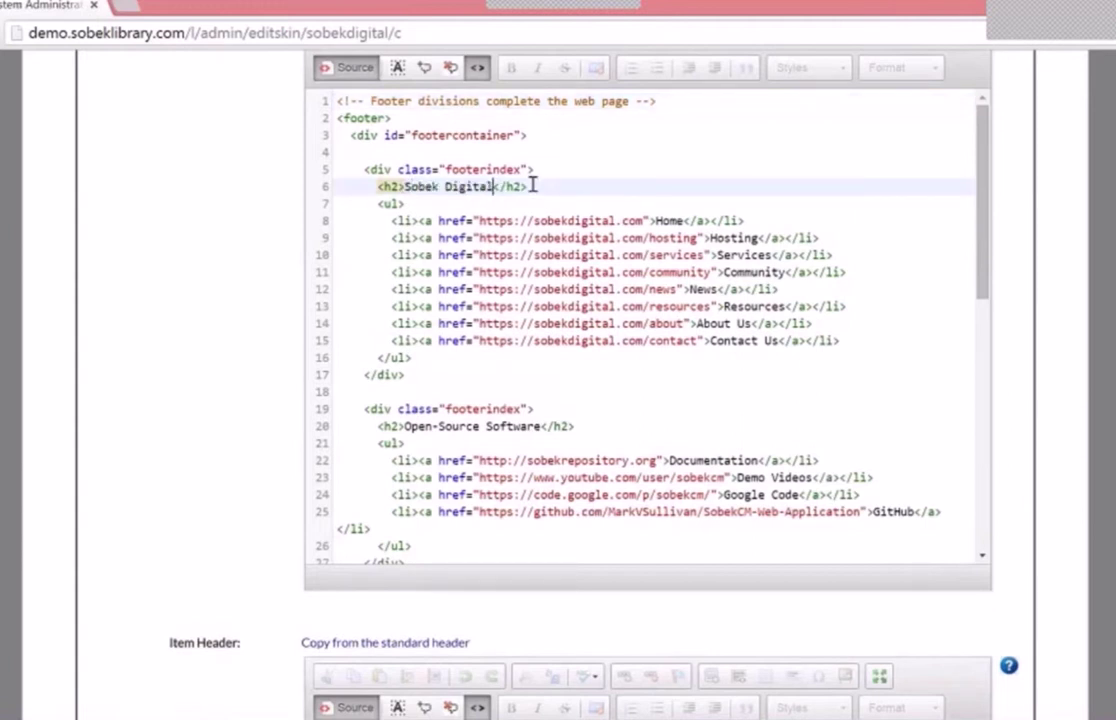
text( Site Map)
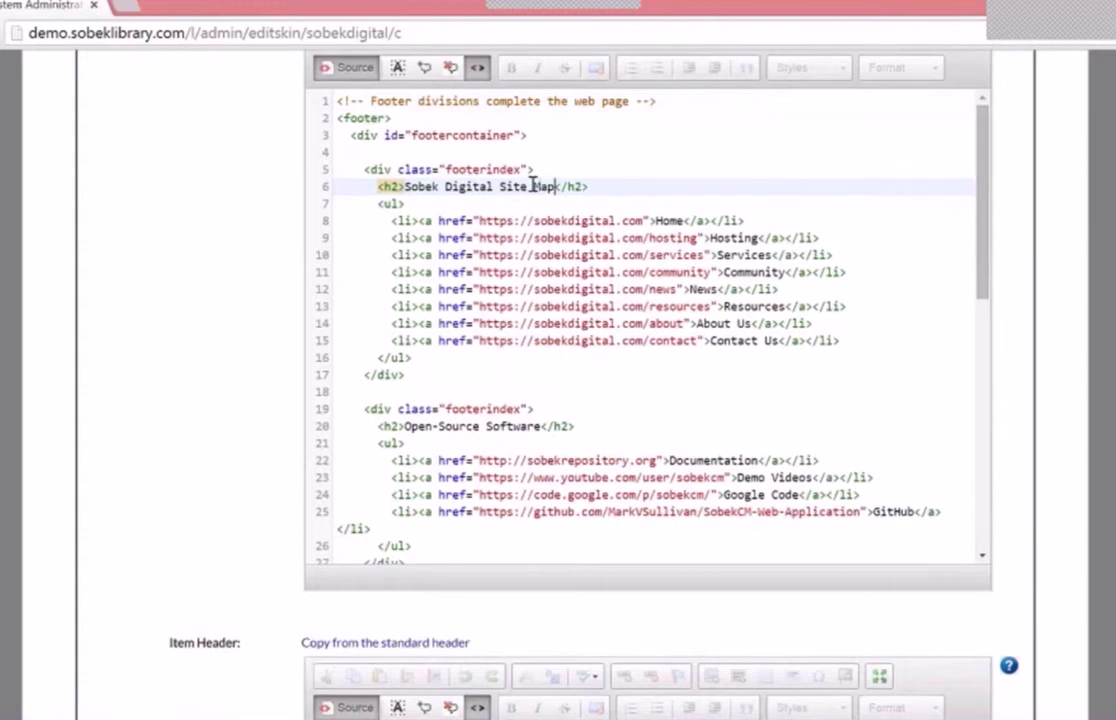
Review the edited Standard Footer and Standard Header code.
scroll(520, 300, up, 1)
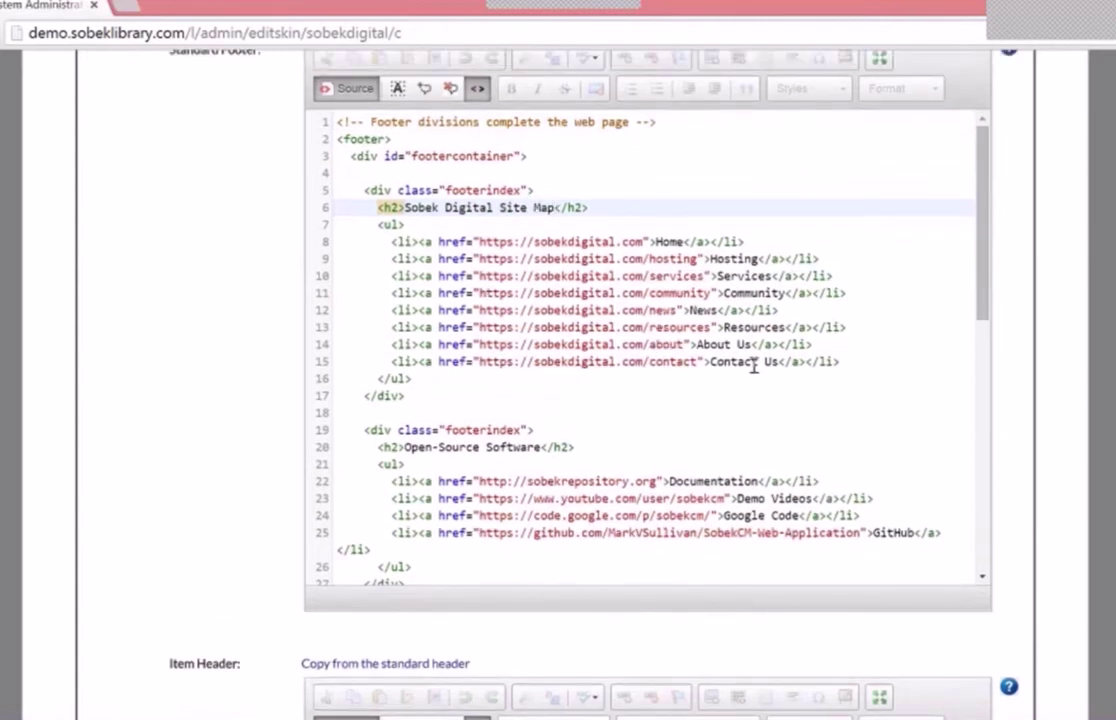
scroll(754, 366, up, 1)
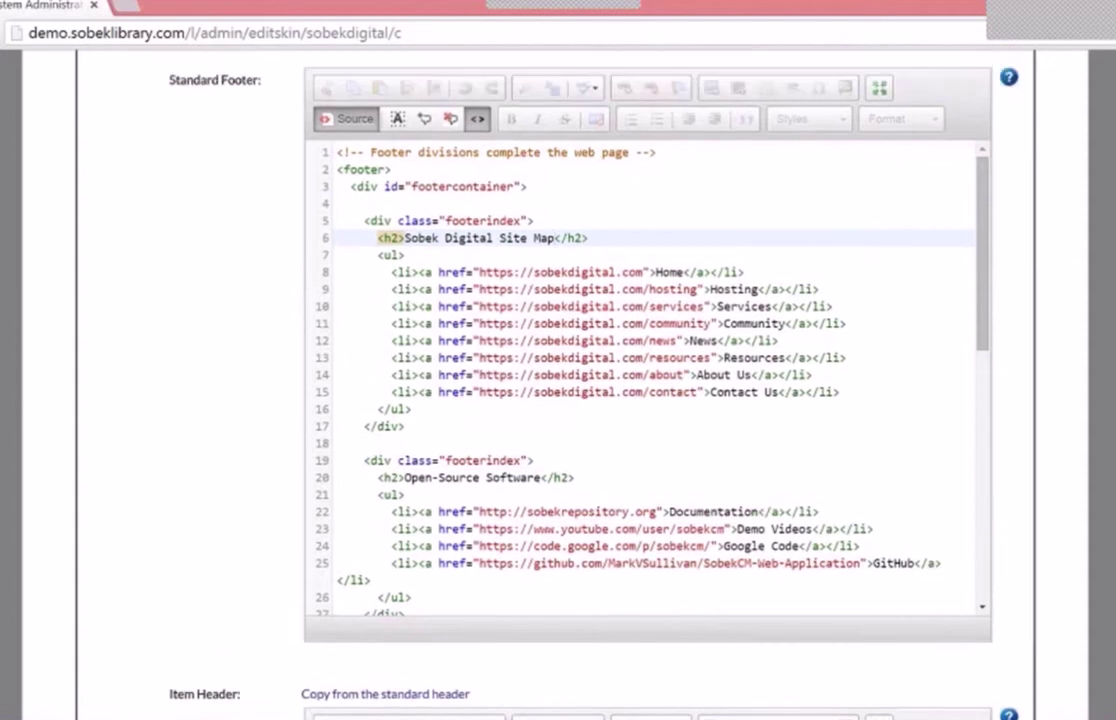
scroll(558, 380, up, 5)
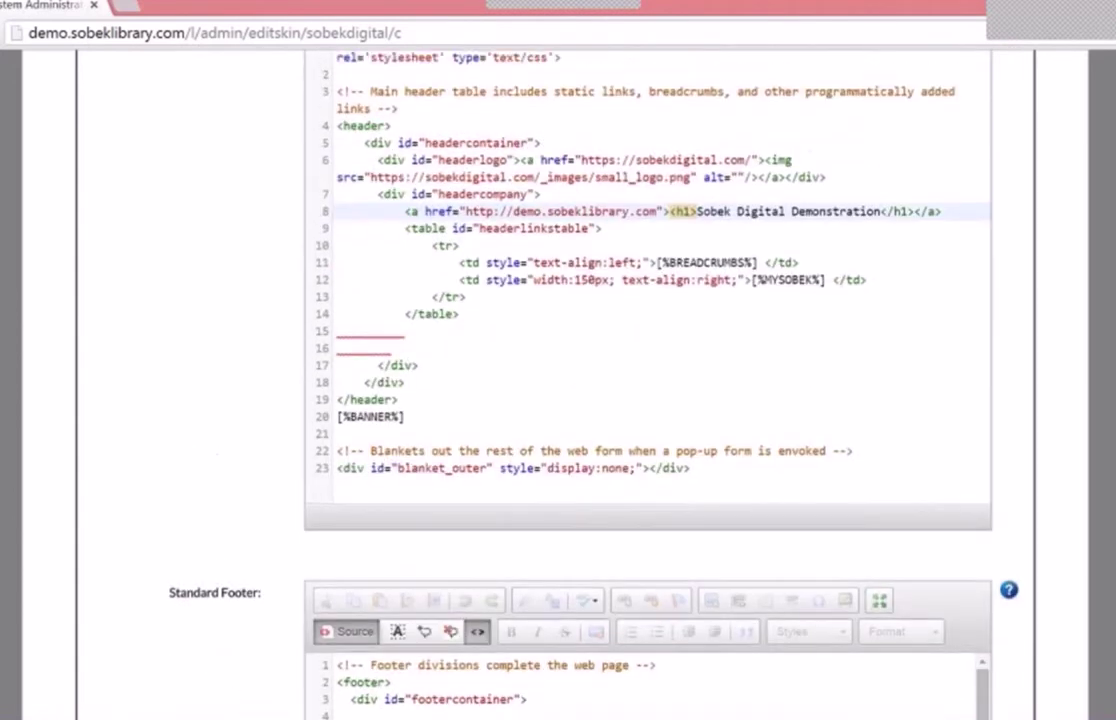
scroll(558, 380, up, 1)
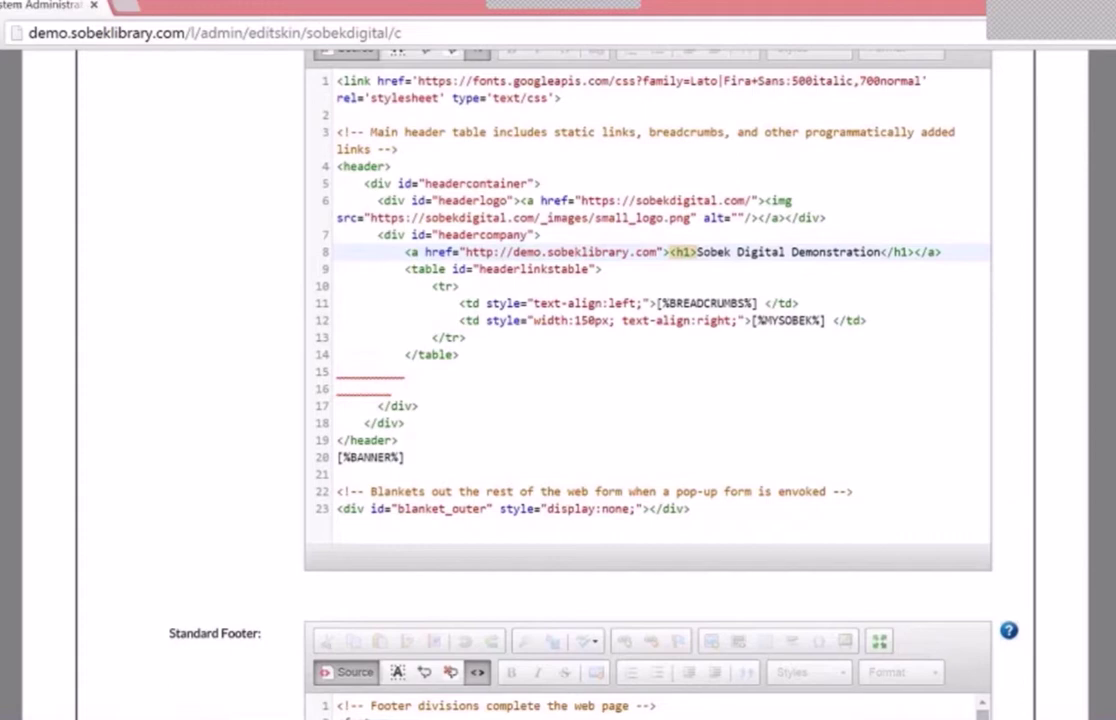
scroll(926, 247, up, 3)
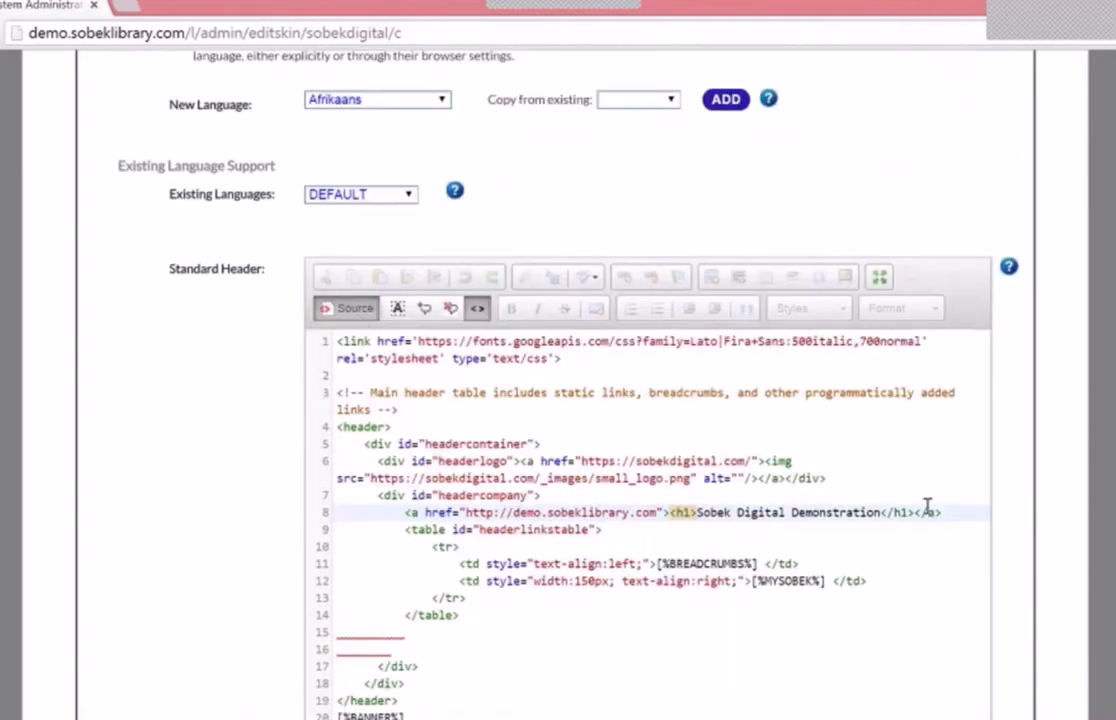
Save the edited header and footer code of the SOBEKDIGITAL web skin without leaving its administration page.
scroll(928, 506, down, 2)
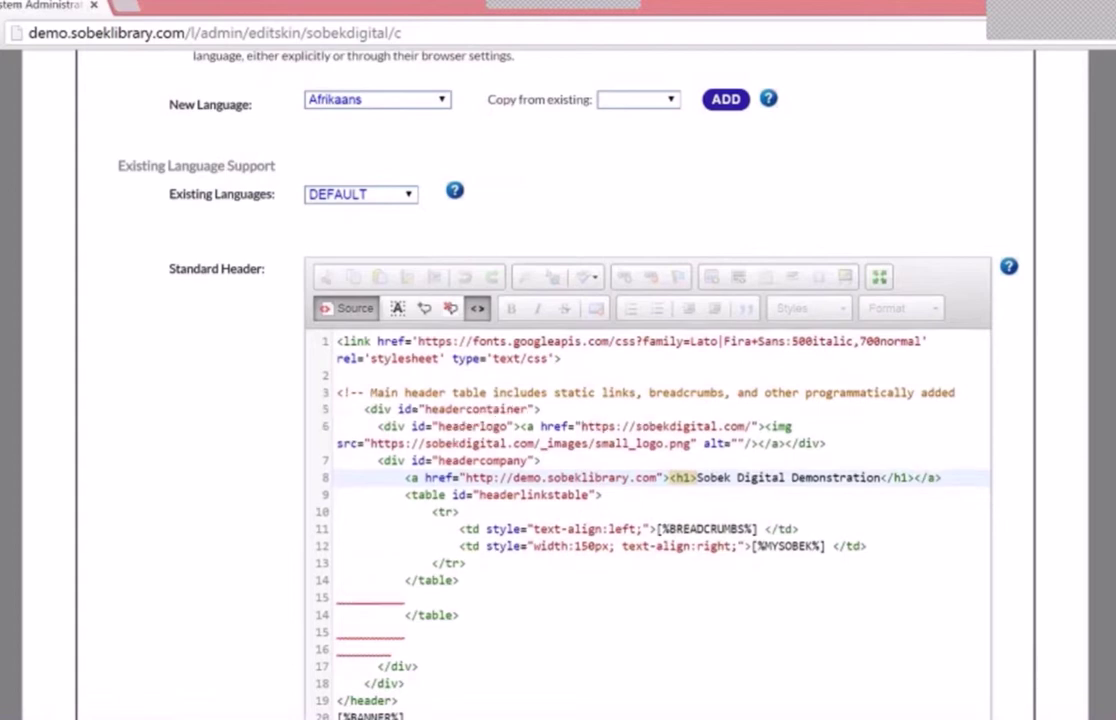
scroll(928, 450, up, 5)
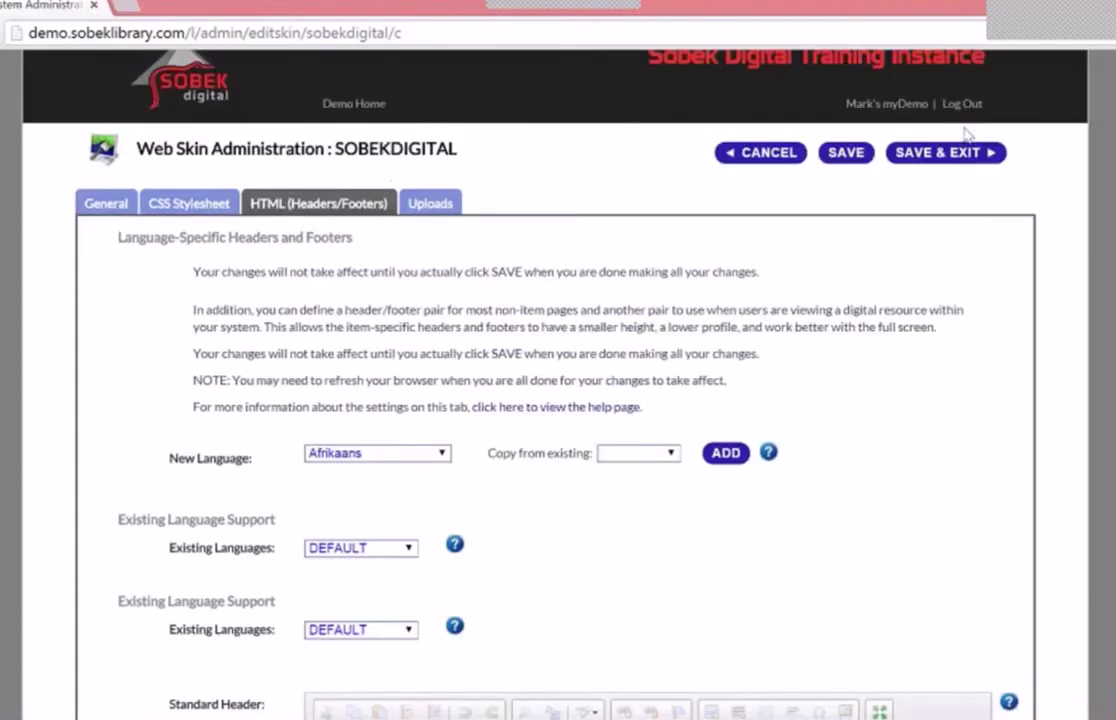
click(846, 158)
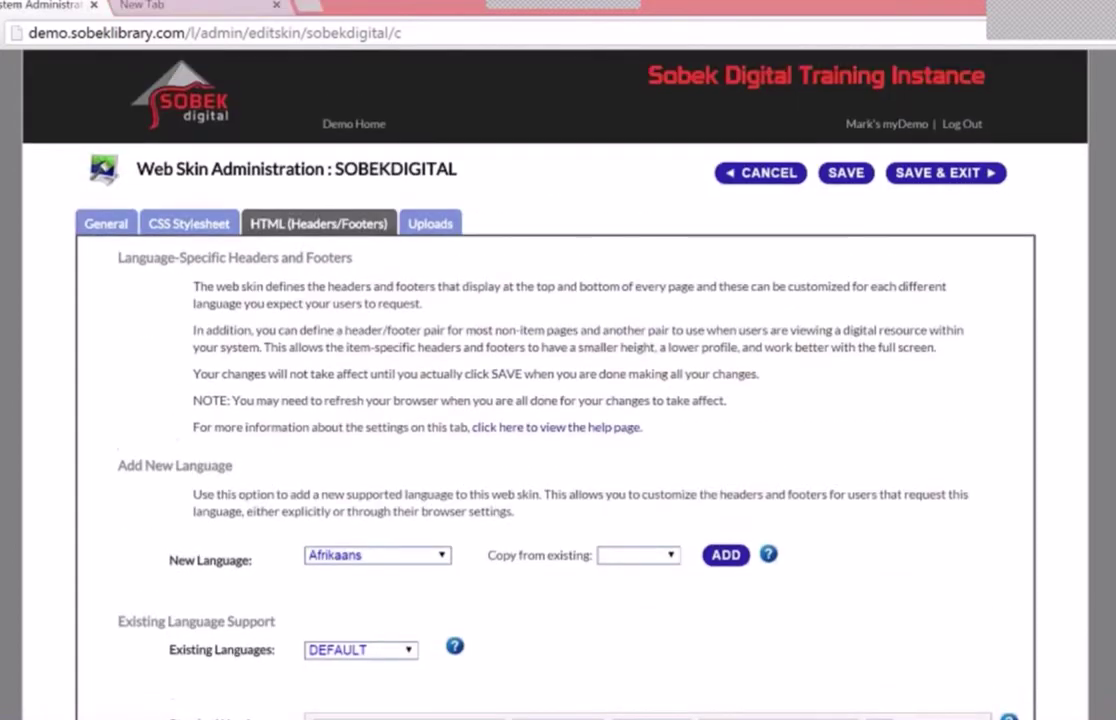
click(842, 175)
View the demo home page at demo.sobeklibrary.com/l/ separately and check its header title and footer heading.
click(180, 9)
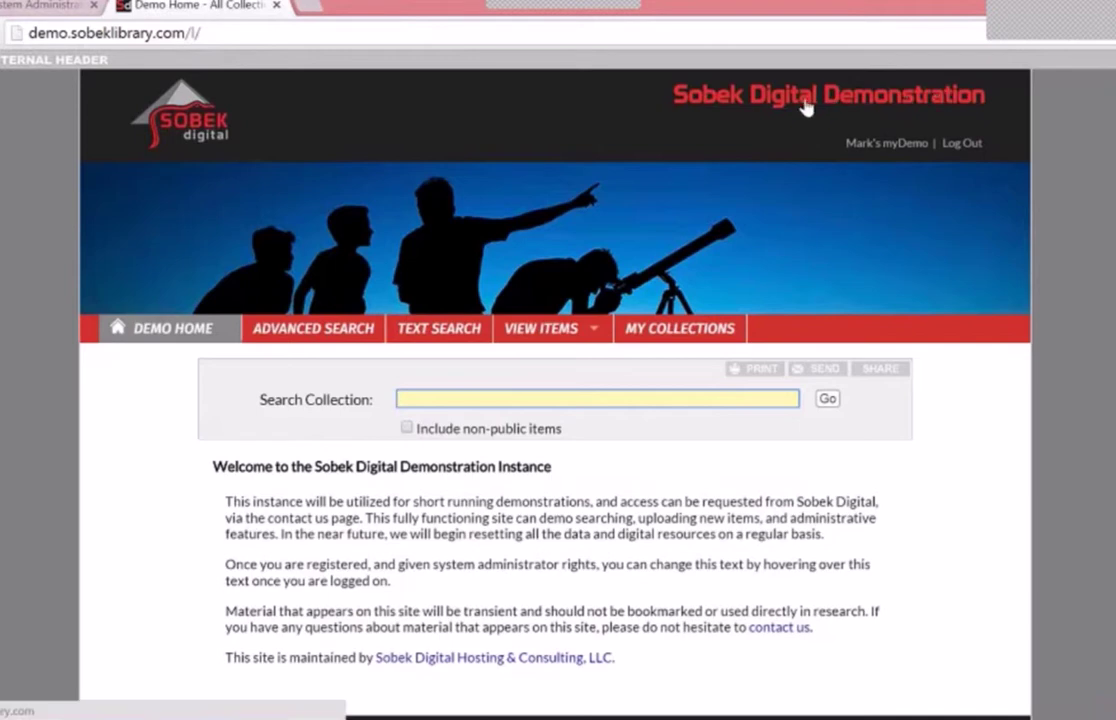
scroll(152, 528, down, 3)
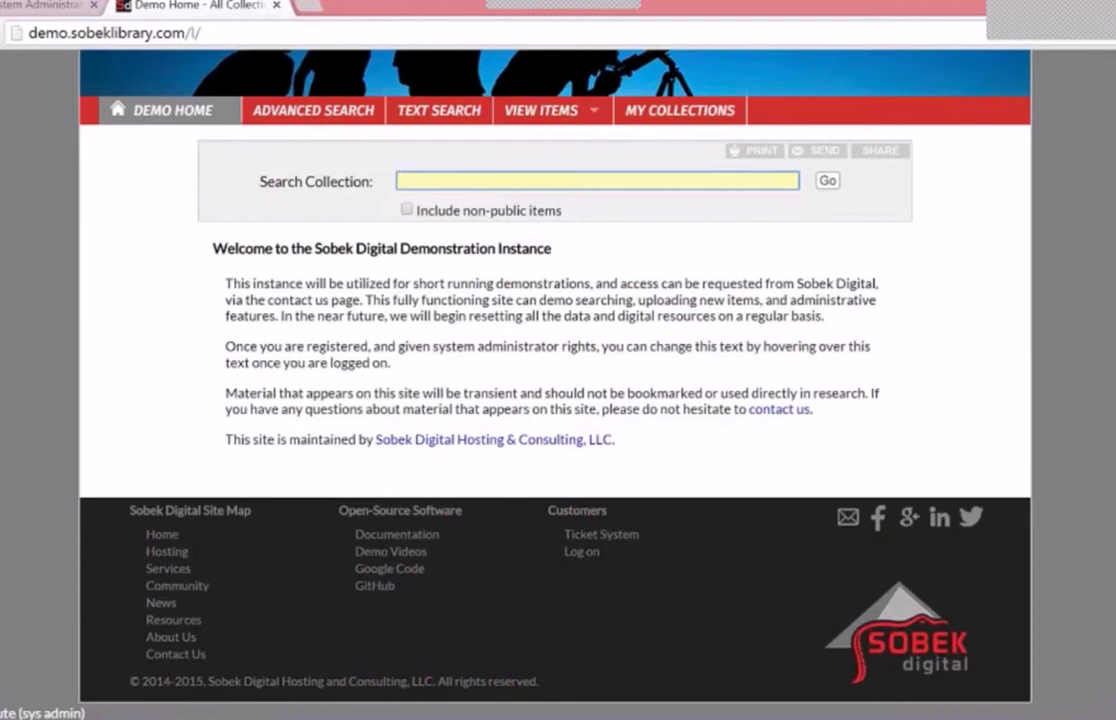
scroll(558, 400, up, 3)
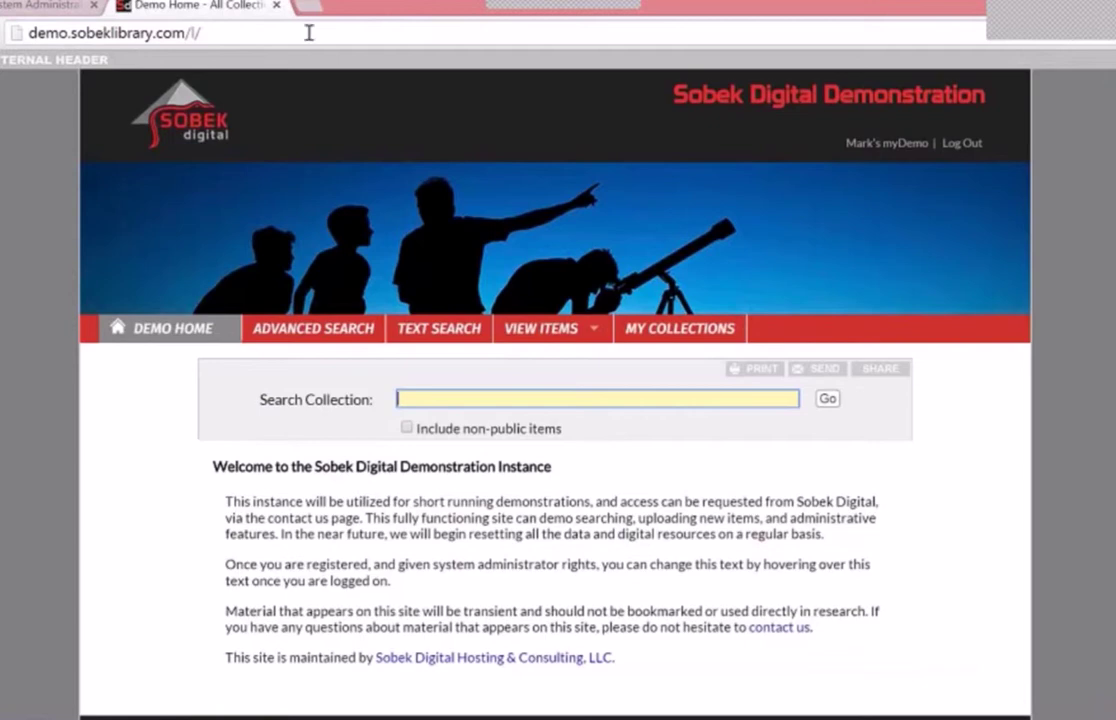
Return to the web skin administration, open the skin's upload settings and look over the existing images.
click(55, 5)
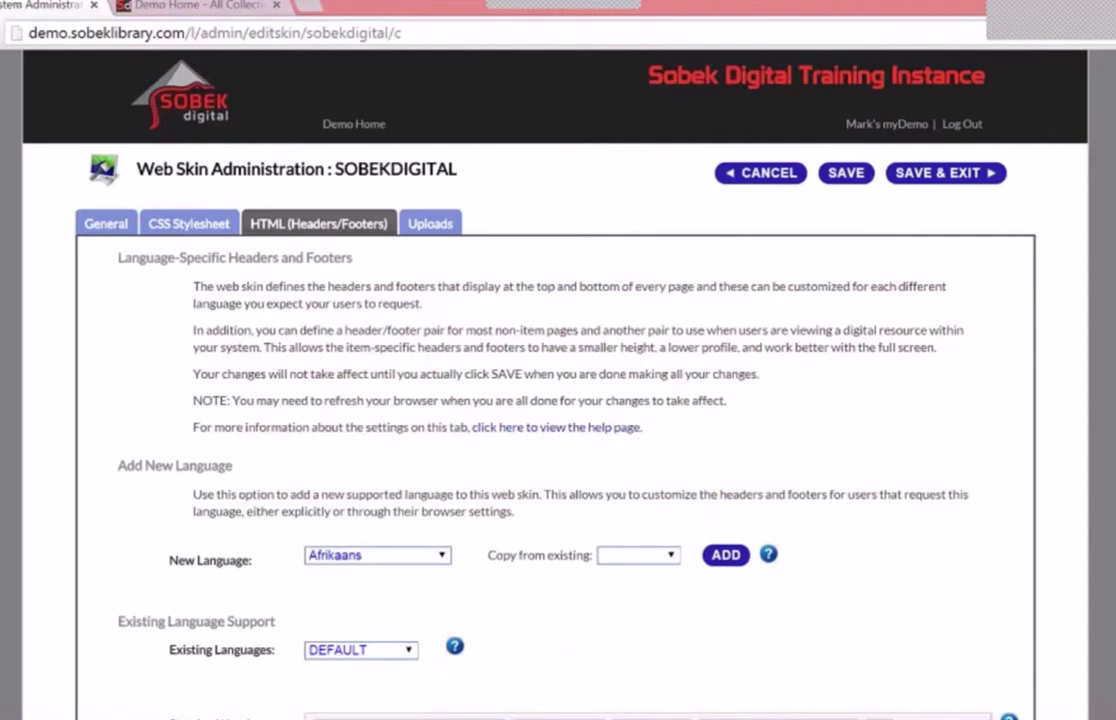
scroll(560, 450, down, 6)
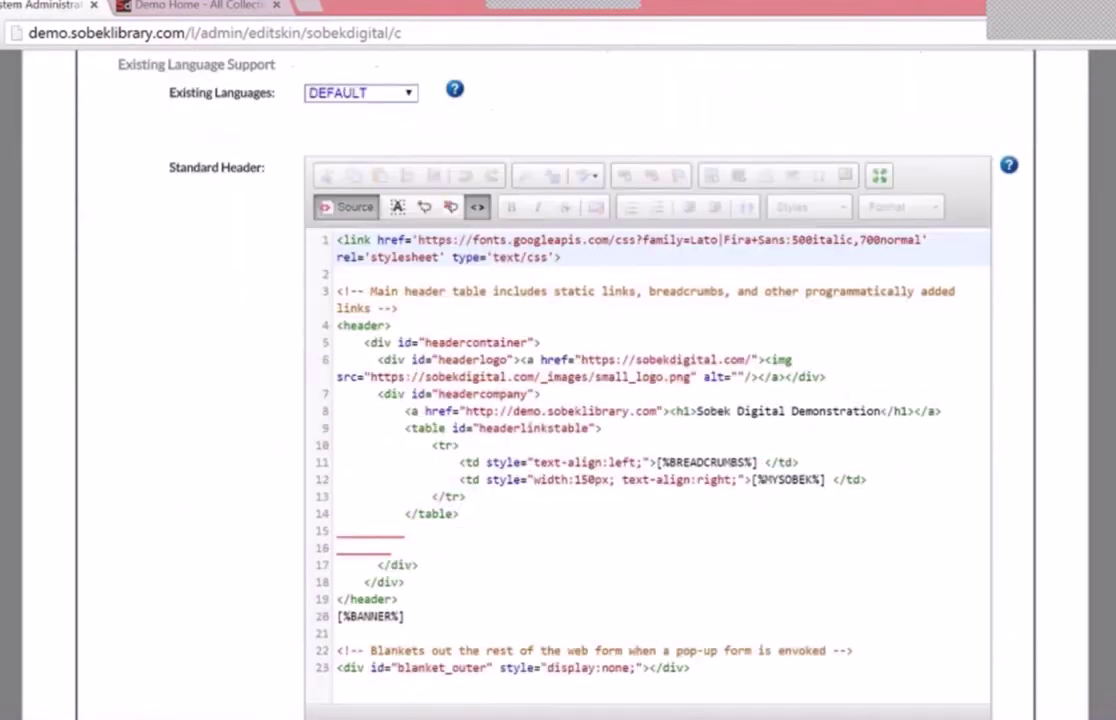
scroll(810, 205, up, 3)
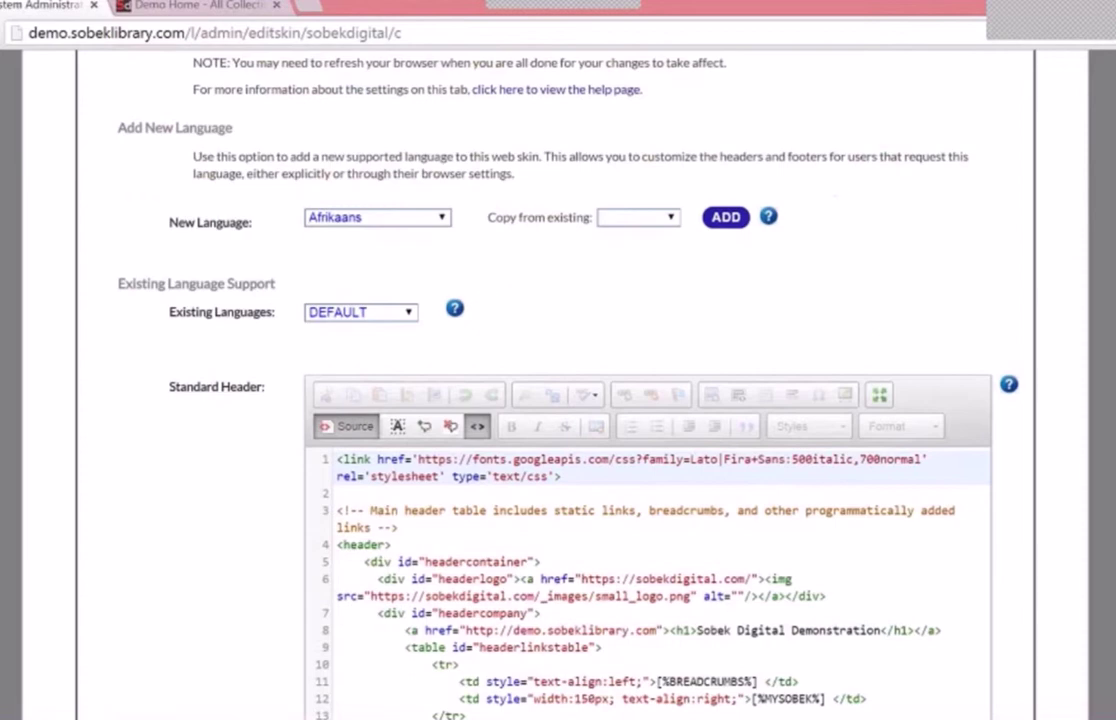
scroll(560, 400, up, 3)
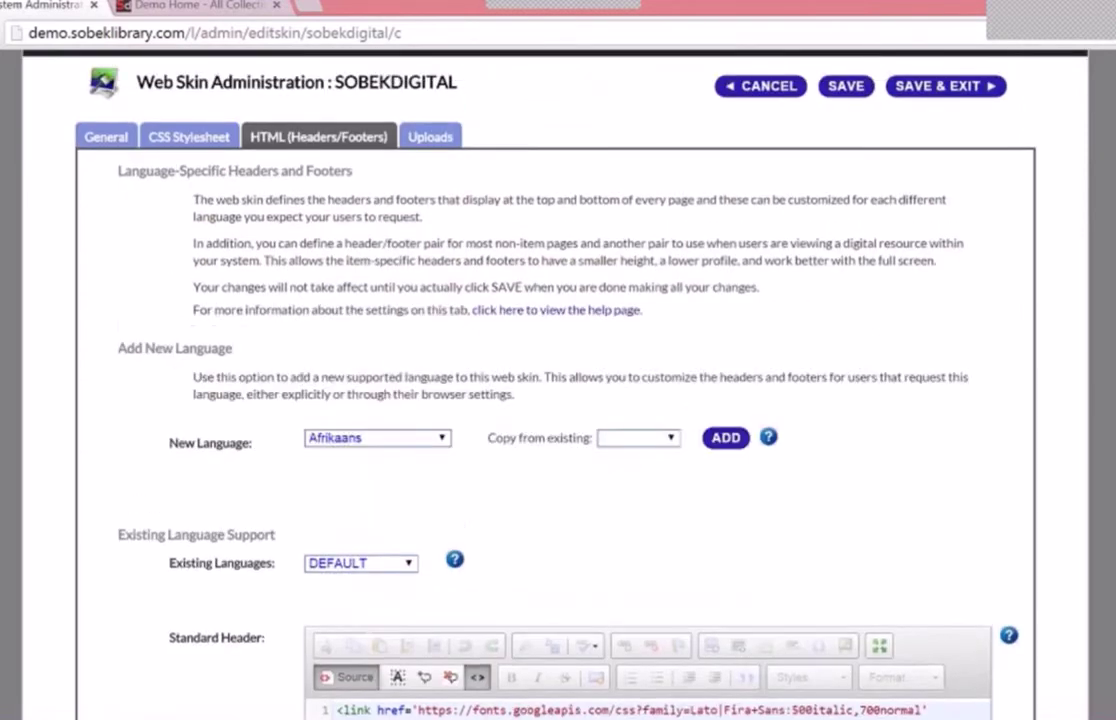
click(441, 138)
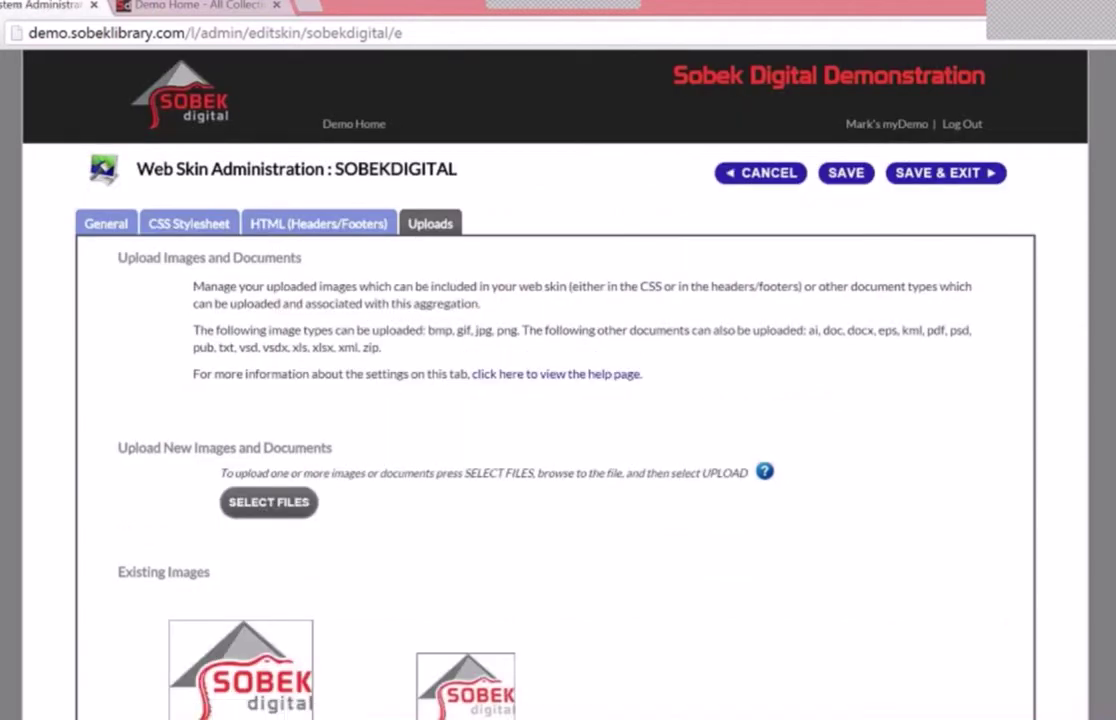
scroll(80, 505, down, 3)
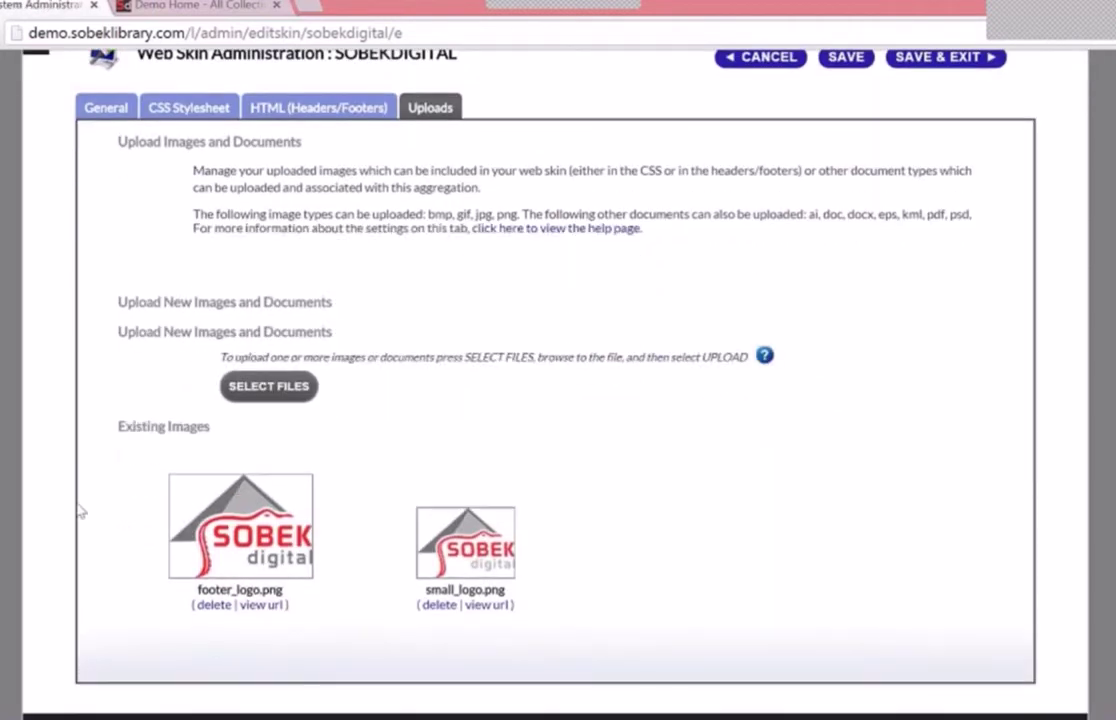
scroll(550, 543, down, 1)
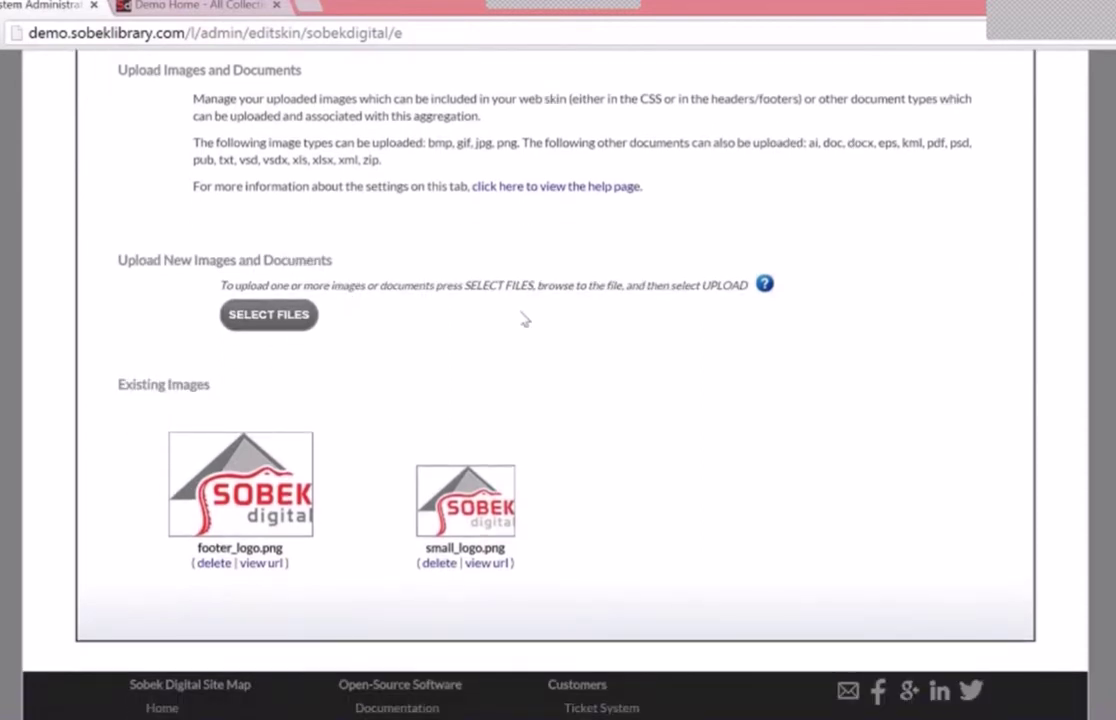
scroll(391, 142, up, 1)
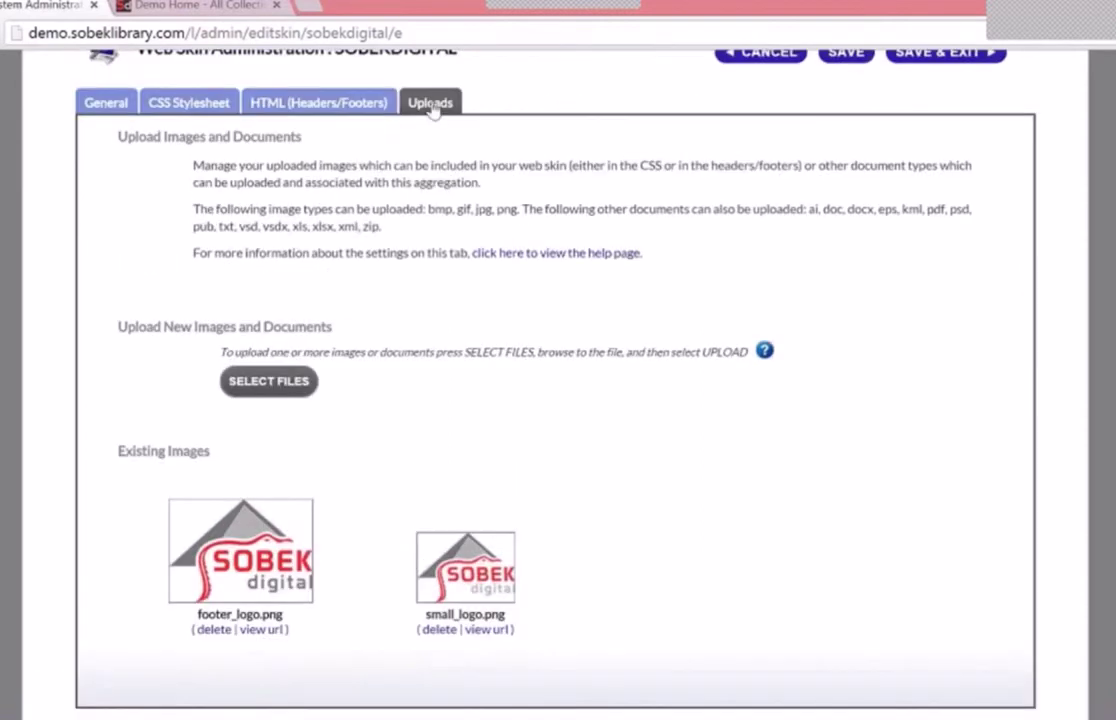
Upload google_plus_cover_picture.jpg and jira_logo.png from the training skins folder to the web skin.
click(269, 384)
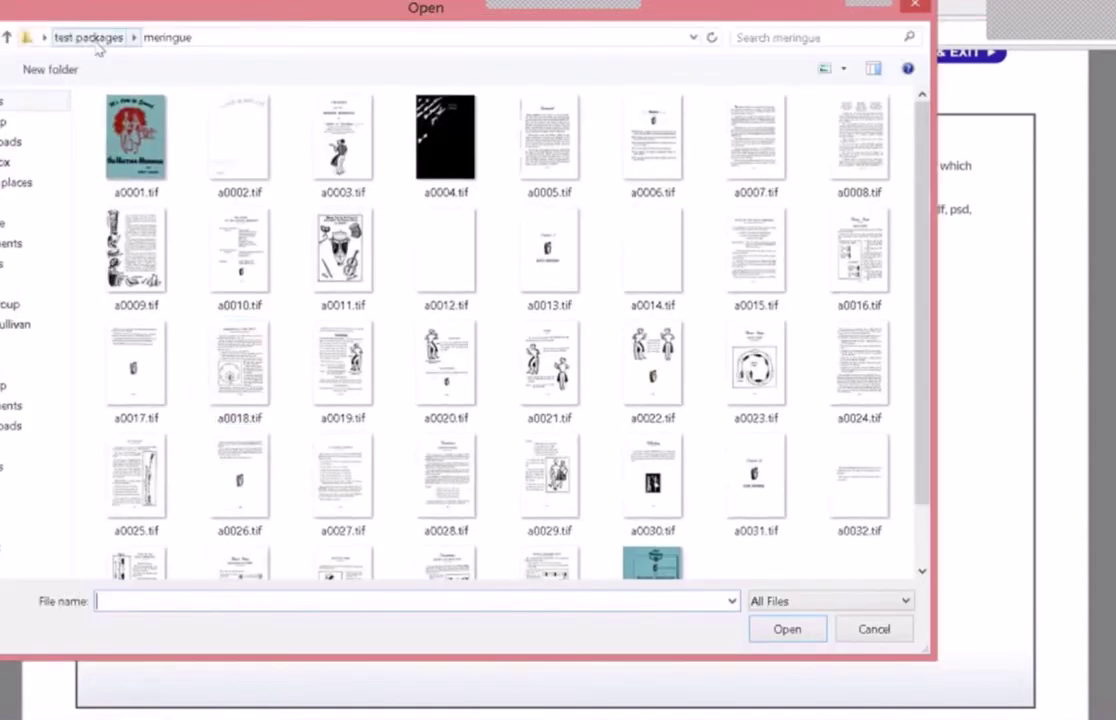
click(15, 121)
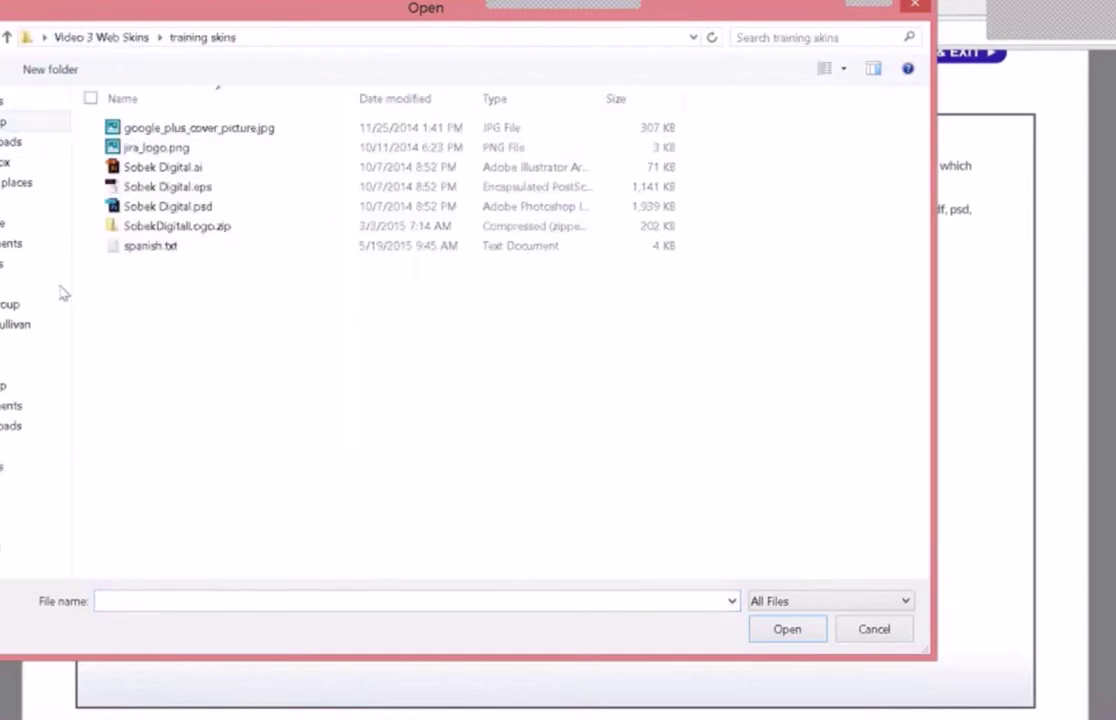
click(278, 134)
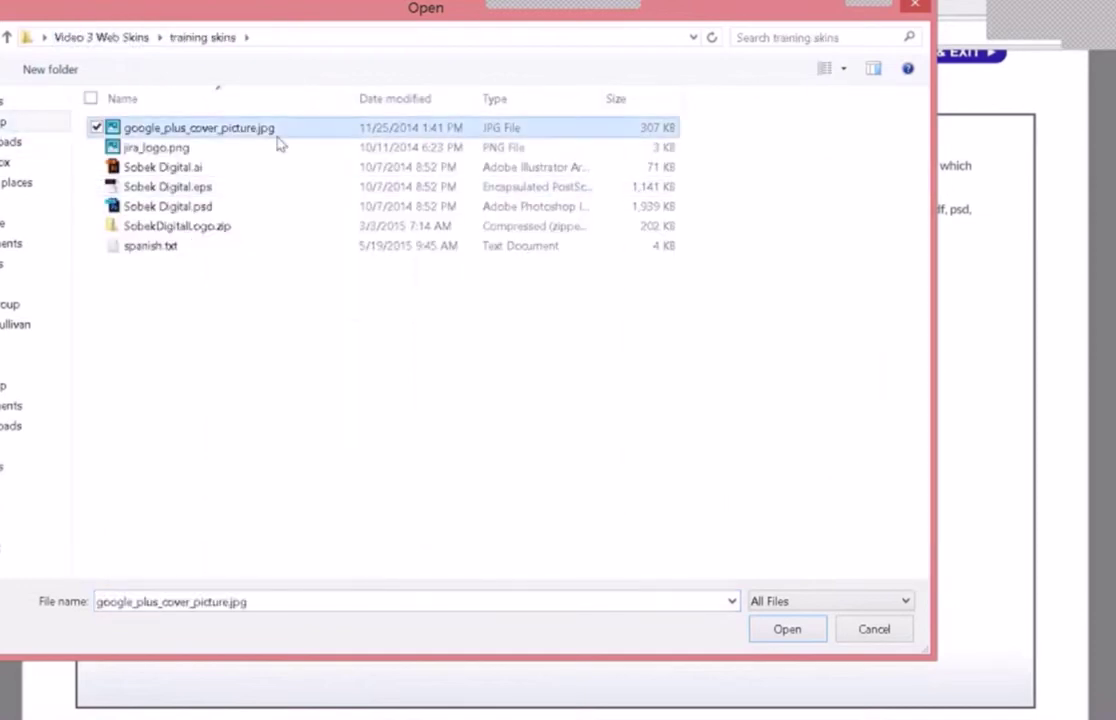
ctrl+click(225, 152)
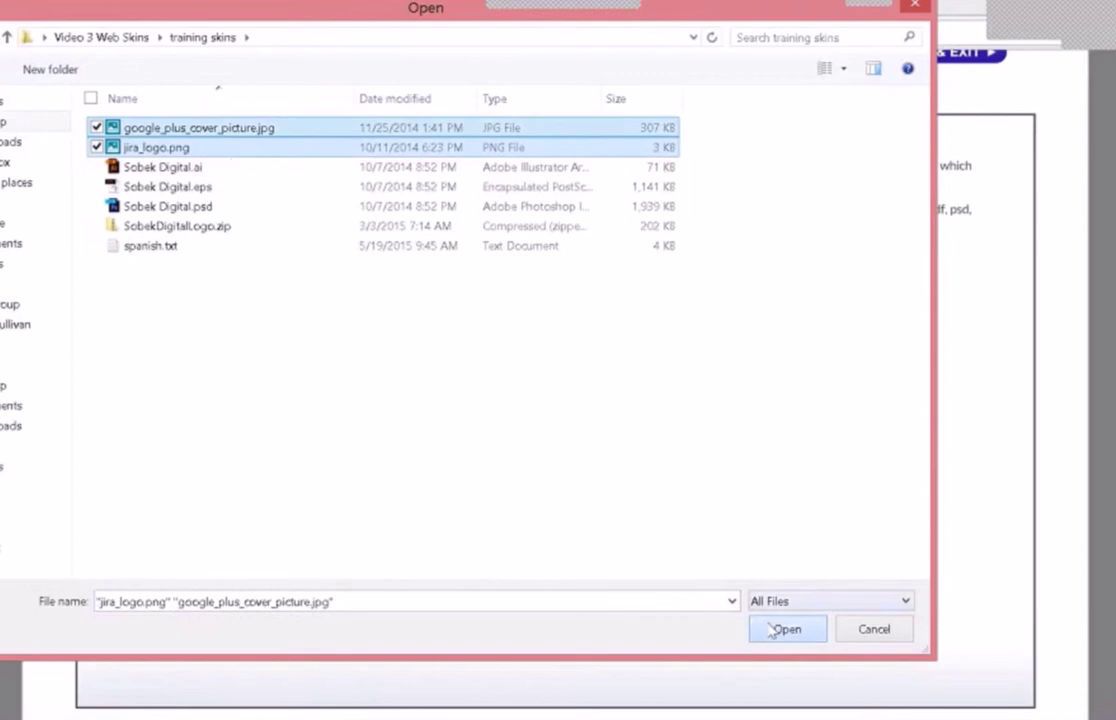
click(786, 628)
scroll(703, 470, down, 3)
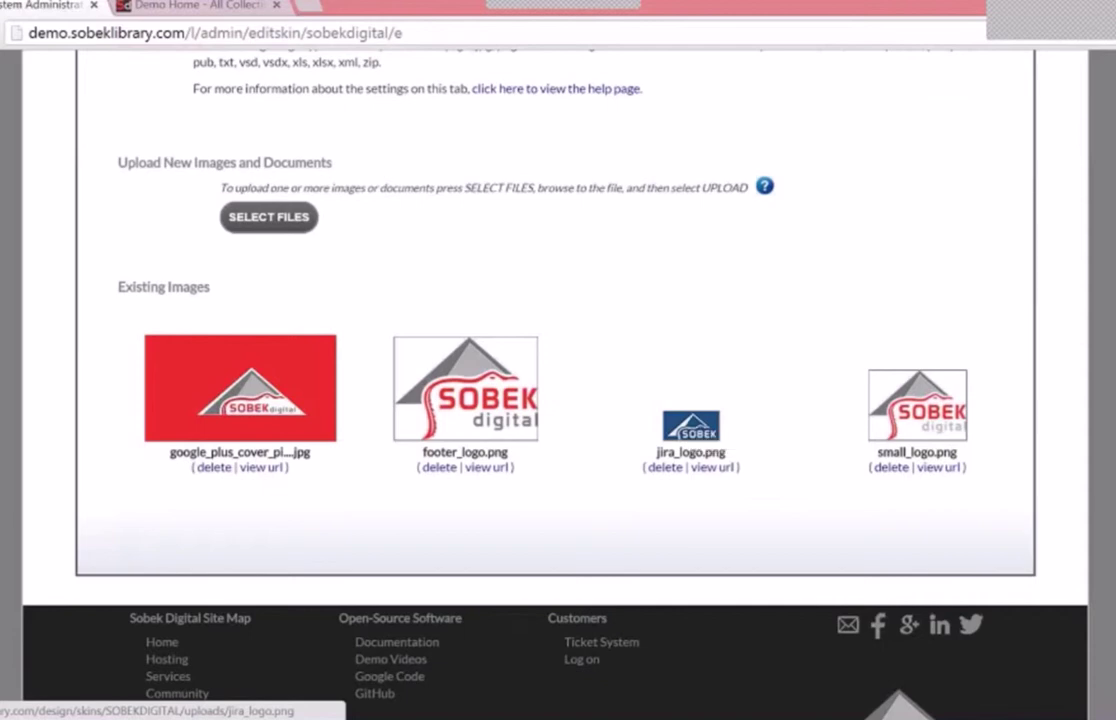
Upload Sobek Digital.ai, Sobek Digital.eps, Sobek Digital.psd and SobekDigitalLogo.zip to the web skin as documents.
scroll(702, 346, up, 1)
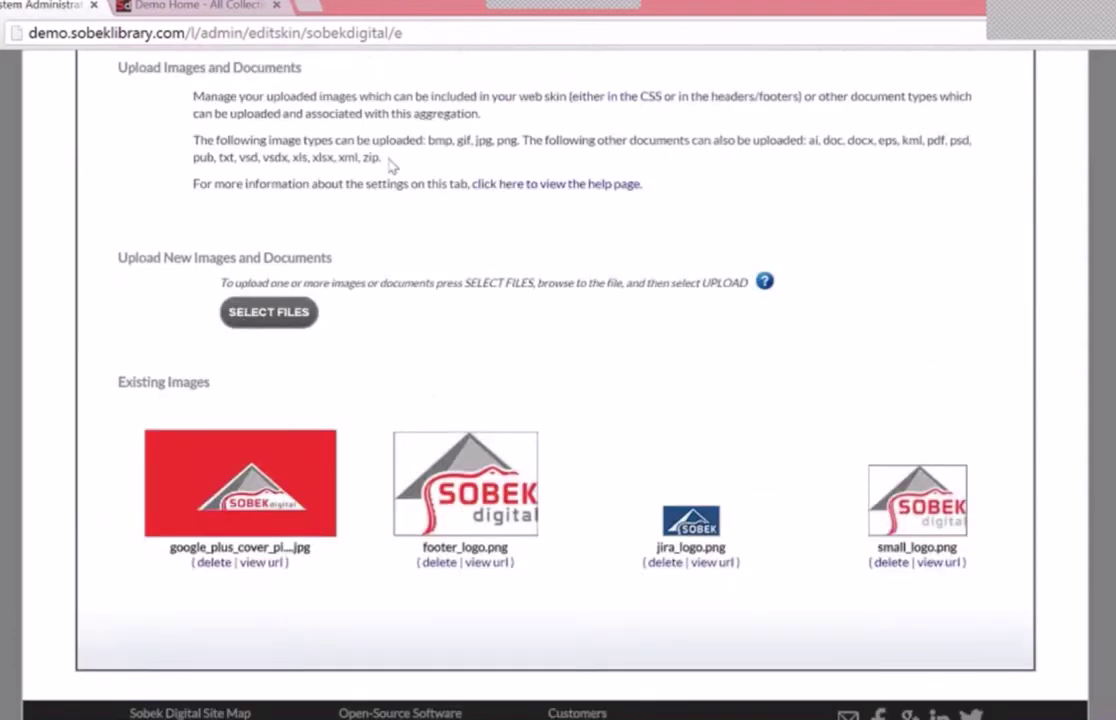
click(262, 314)
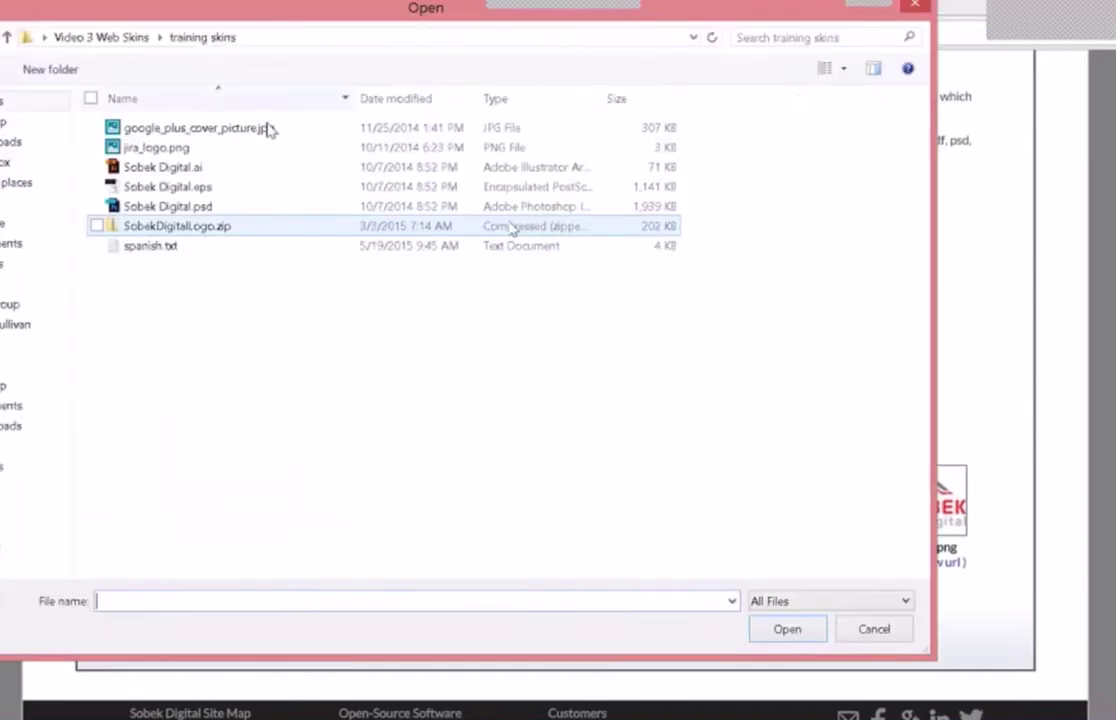
drag(380, 20, 492, 20)
click(305, 168)
shift+click(340, 228)
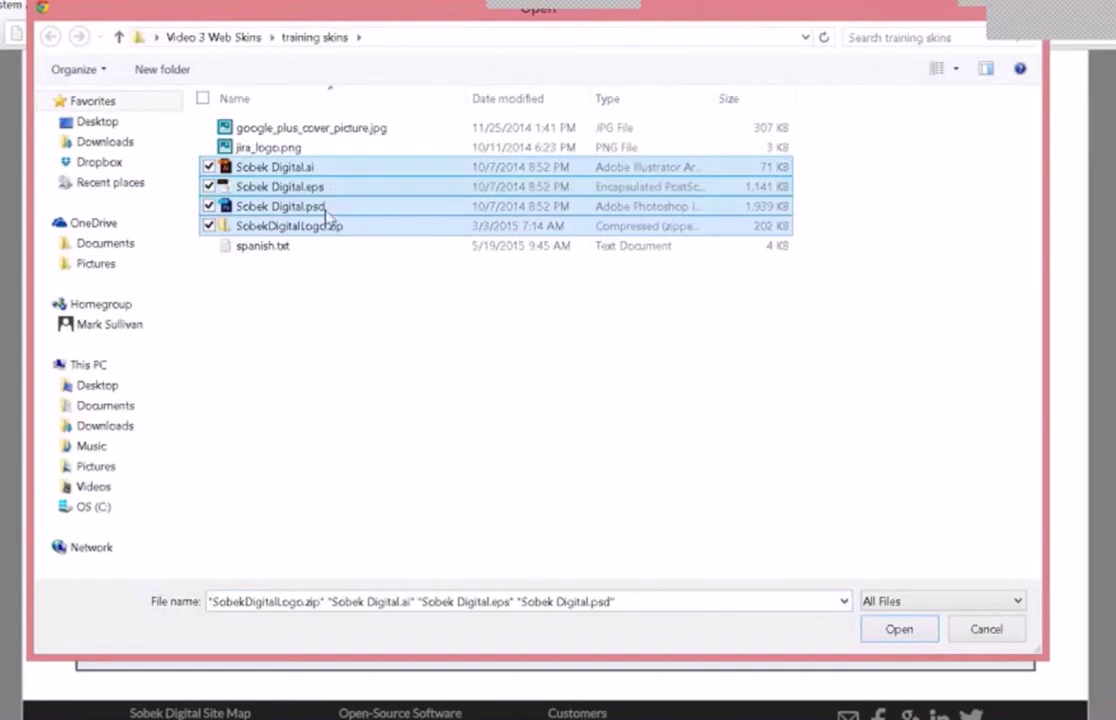
click(893, 636)
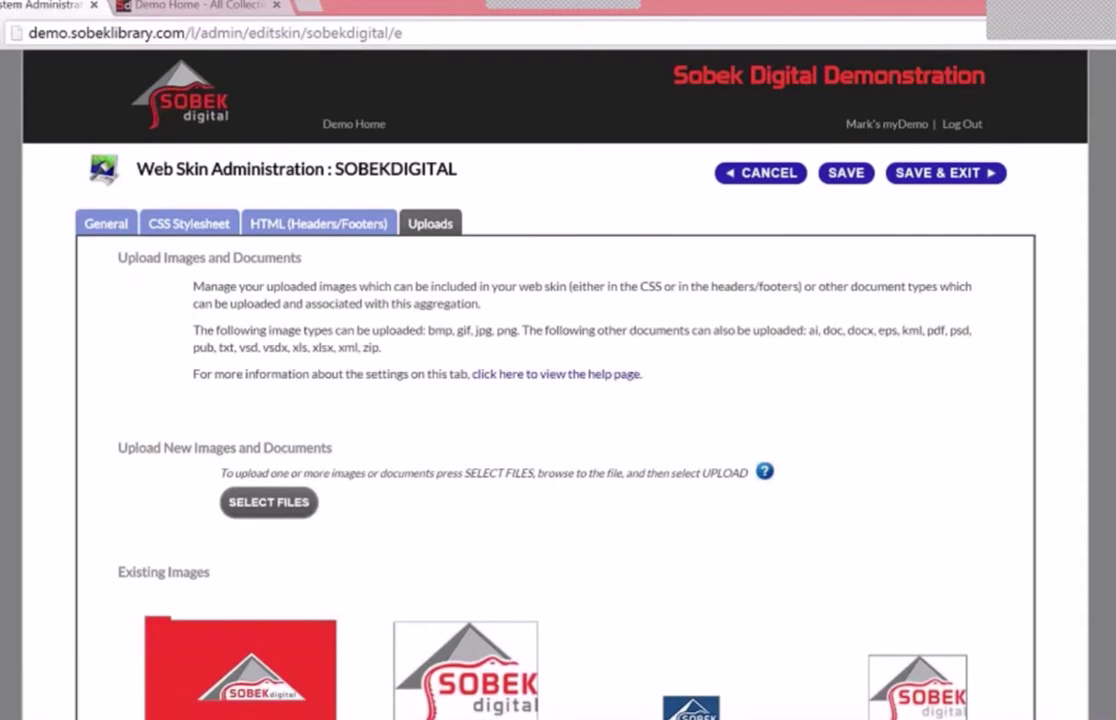
scroll(793, 479, down, 5)
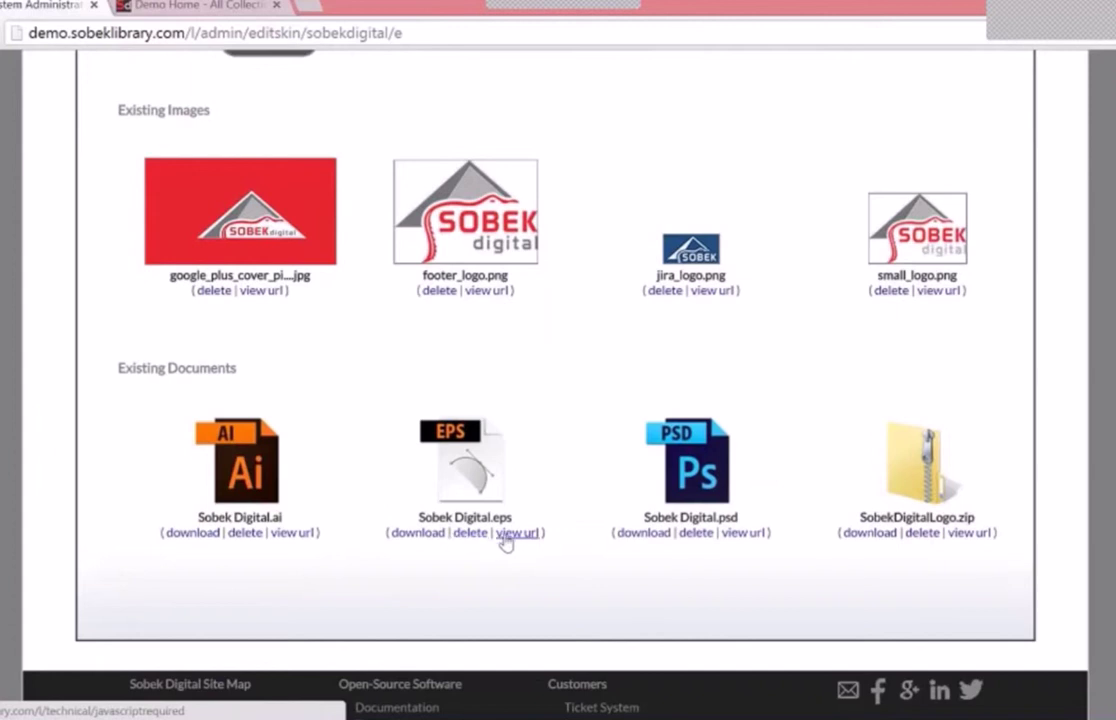
Copy the URL of the uploaded jira_logo.png and use it as the footer logo's image source in the Standard Footer code.
click(712, 291)
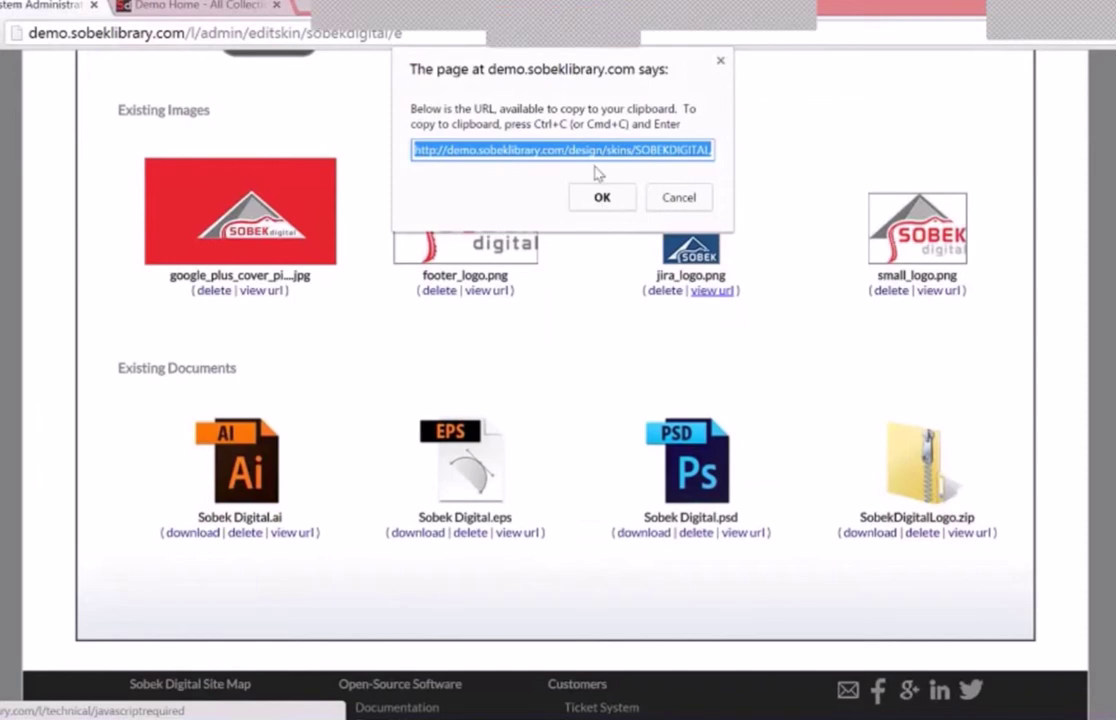
click(618, 198)
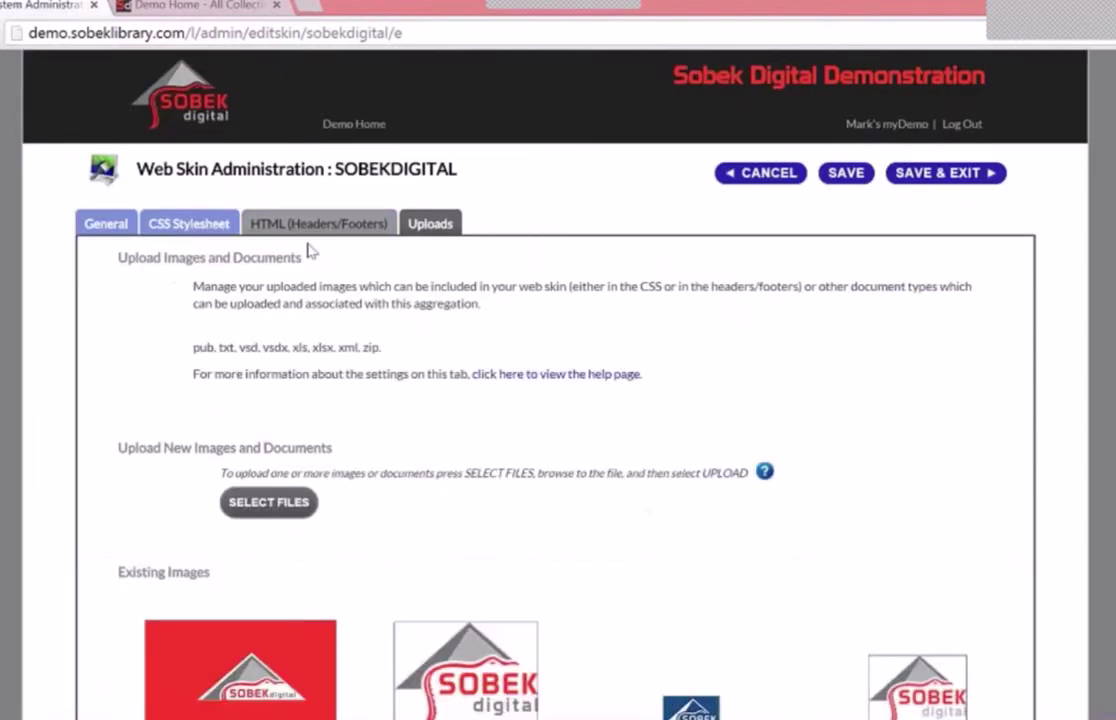
click(303, 224)
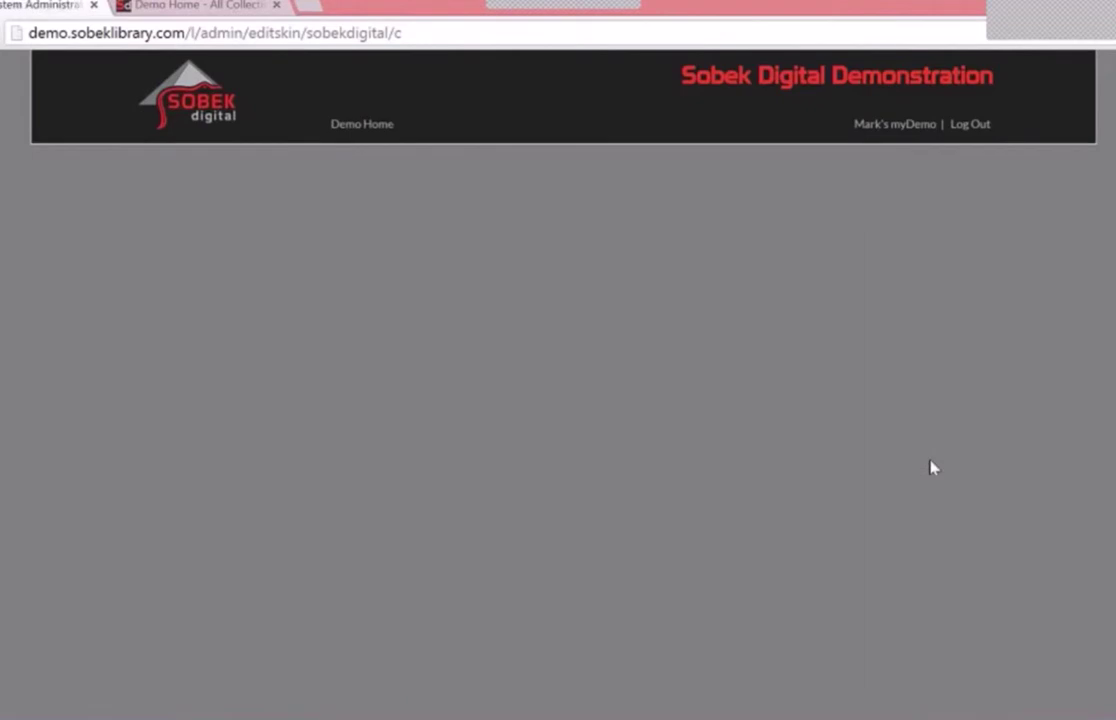
scroll(782, 142, down, 8)
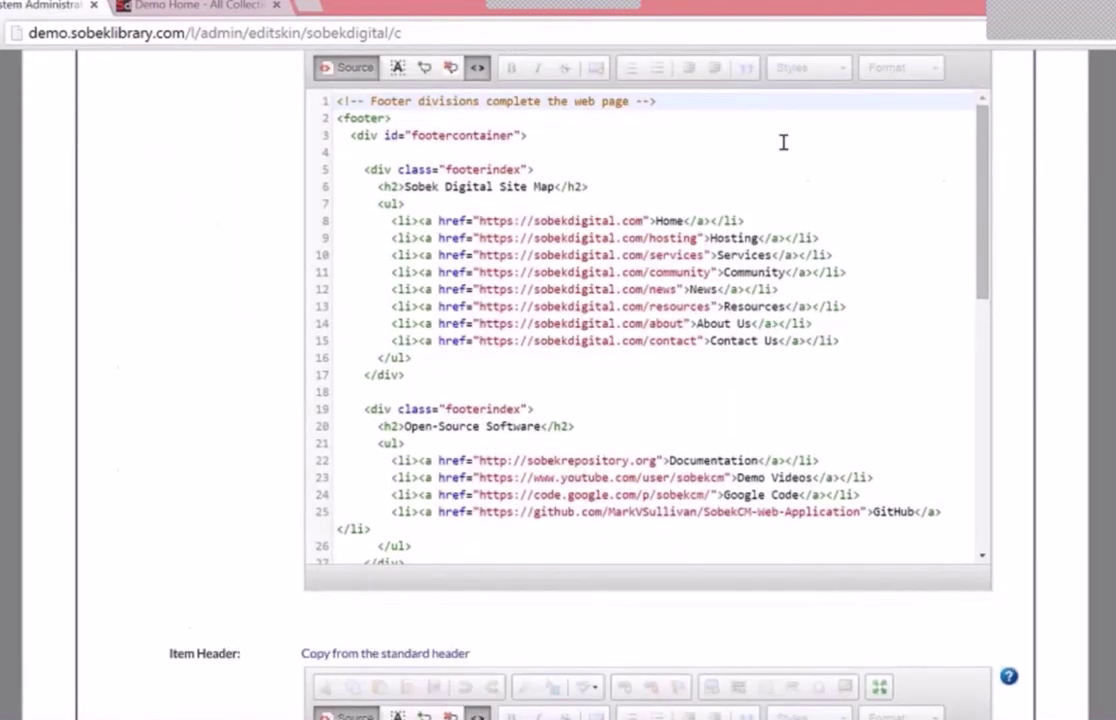
scroll(988, 300, down, 5)
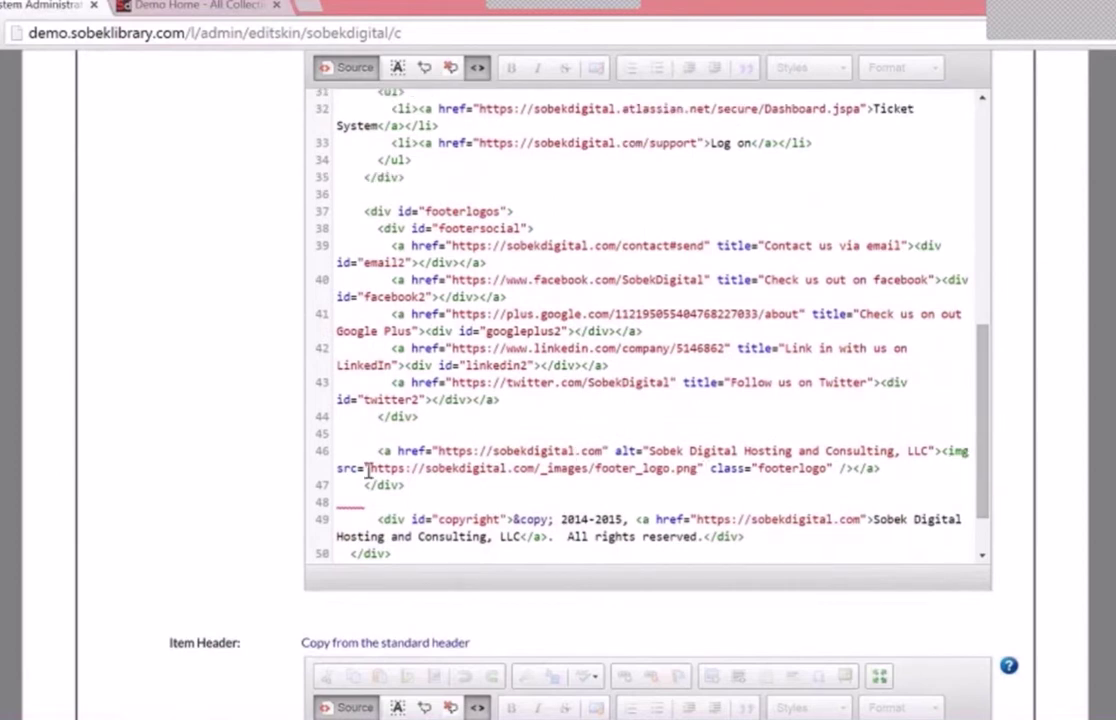
drag(368, 469, 694, 469)
text(http://demo.sobeklibrary.com/design/skins/SOBEKDIGITAL/uploads/jira_logo.png)
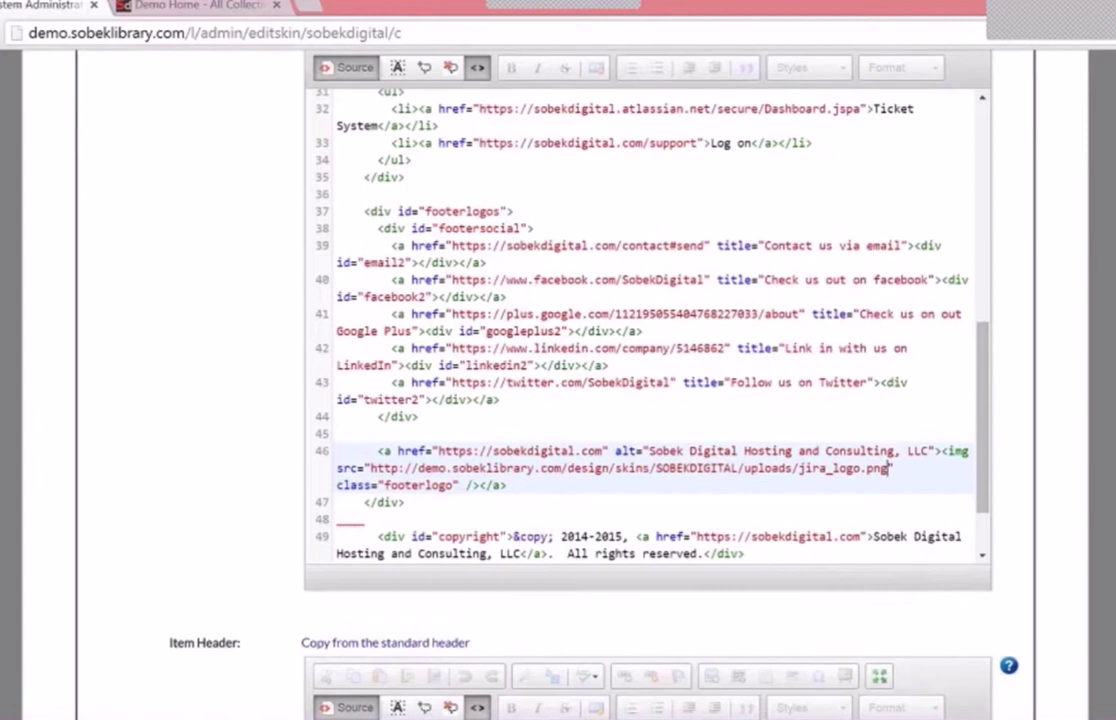
Save the footer code change and reload the demo home page to check its footer logo.
scroll(640, 350, up, 10)
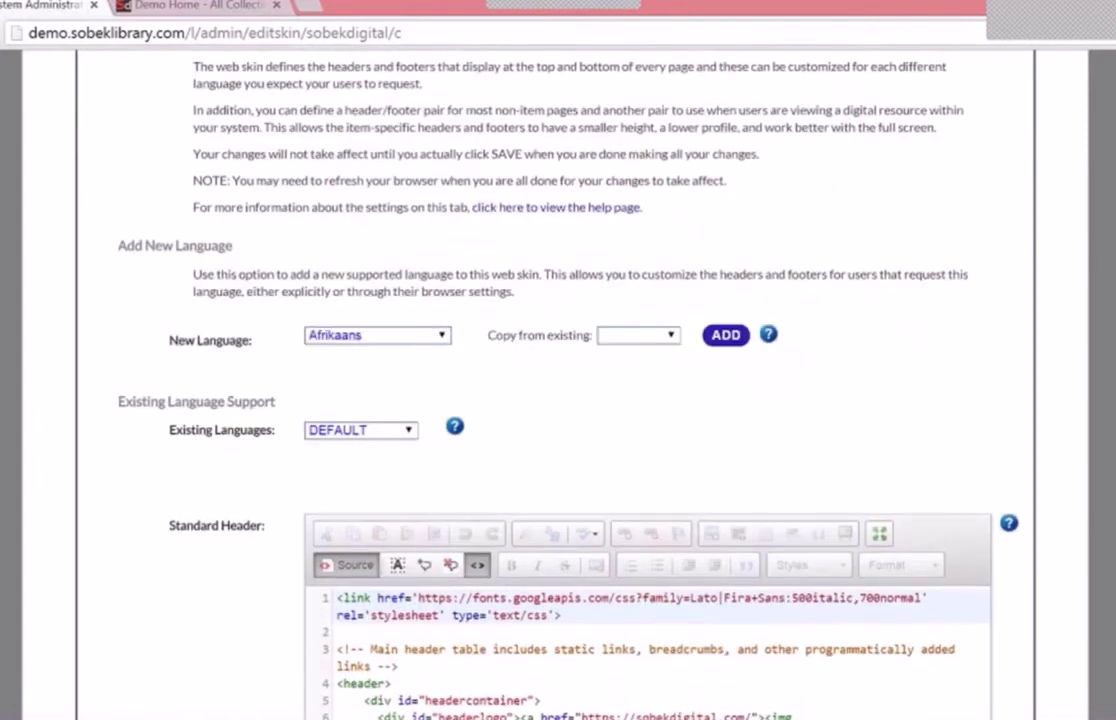
scroll(640, 350, up, 3)
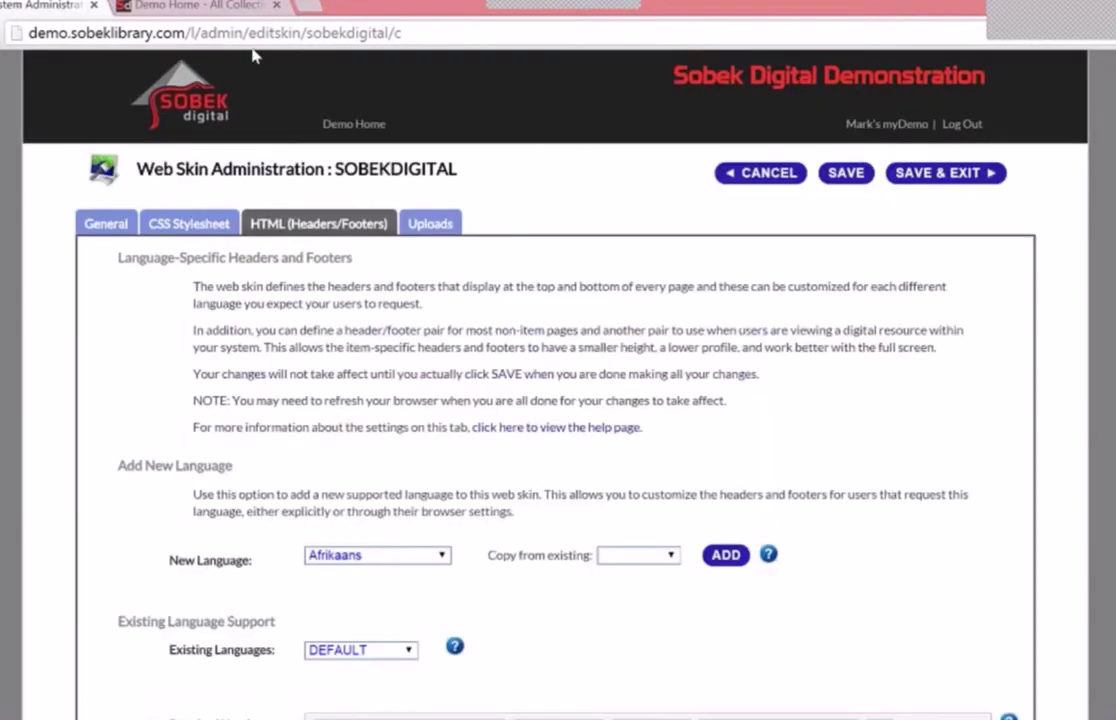
click(200, 6)
key(F5)
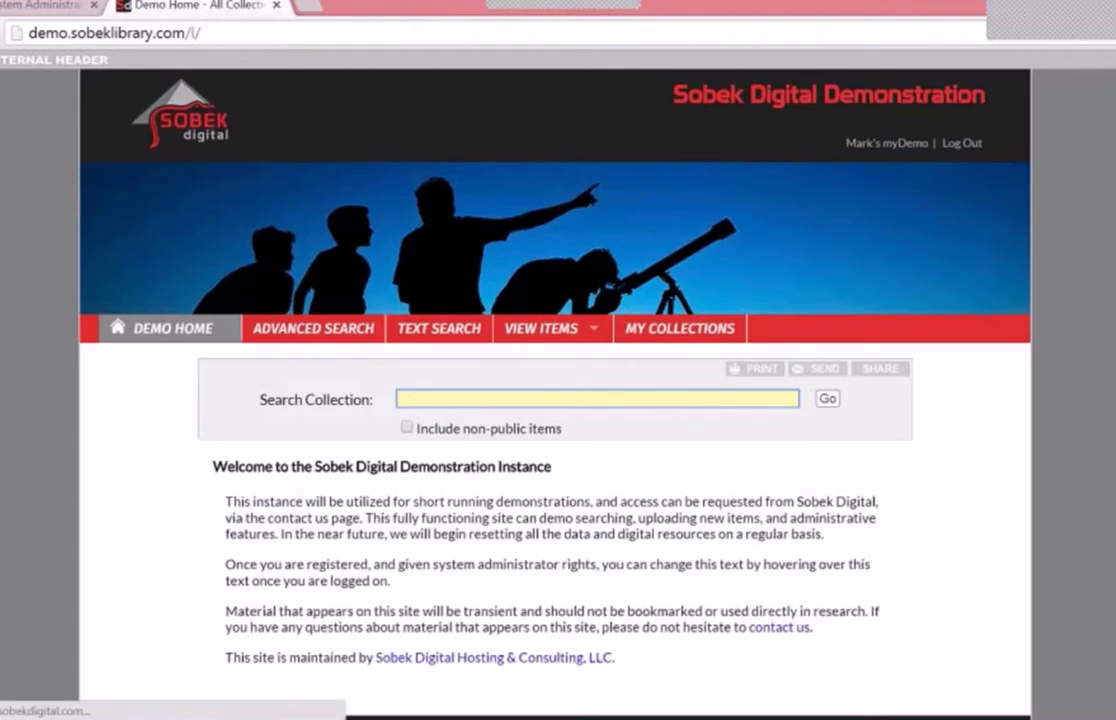
scroll(925, 612, down, 2)
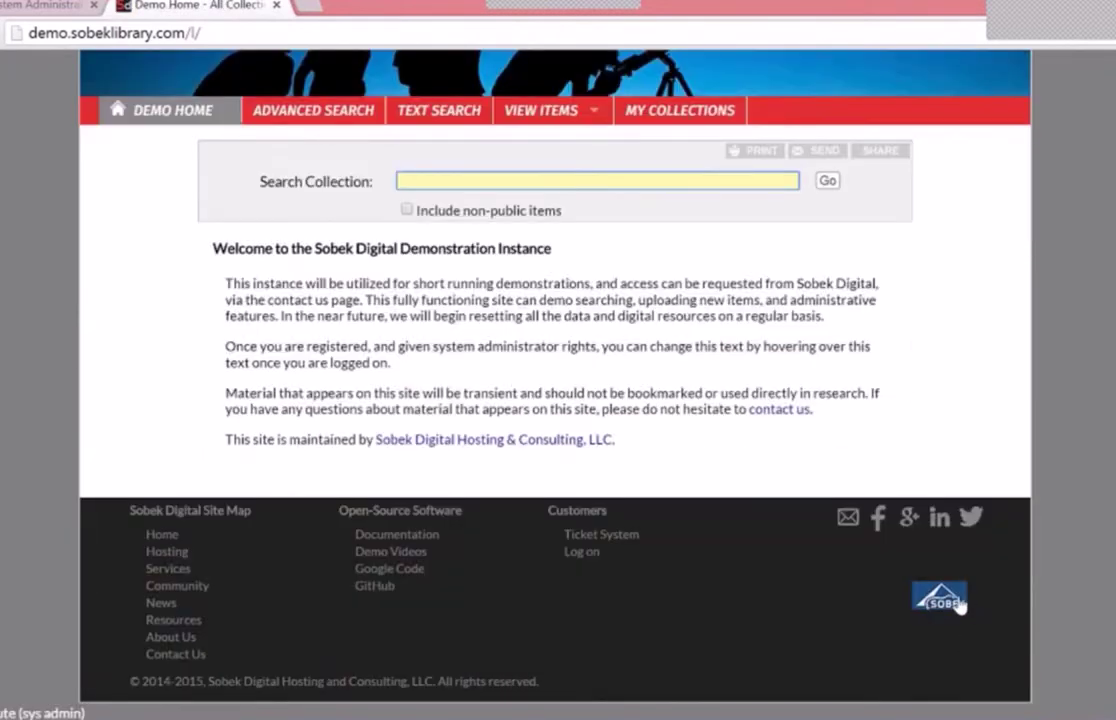
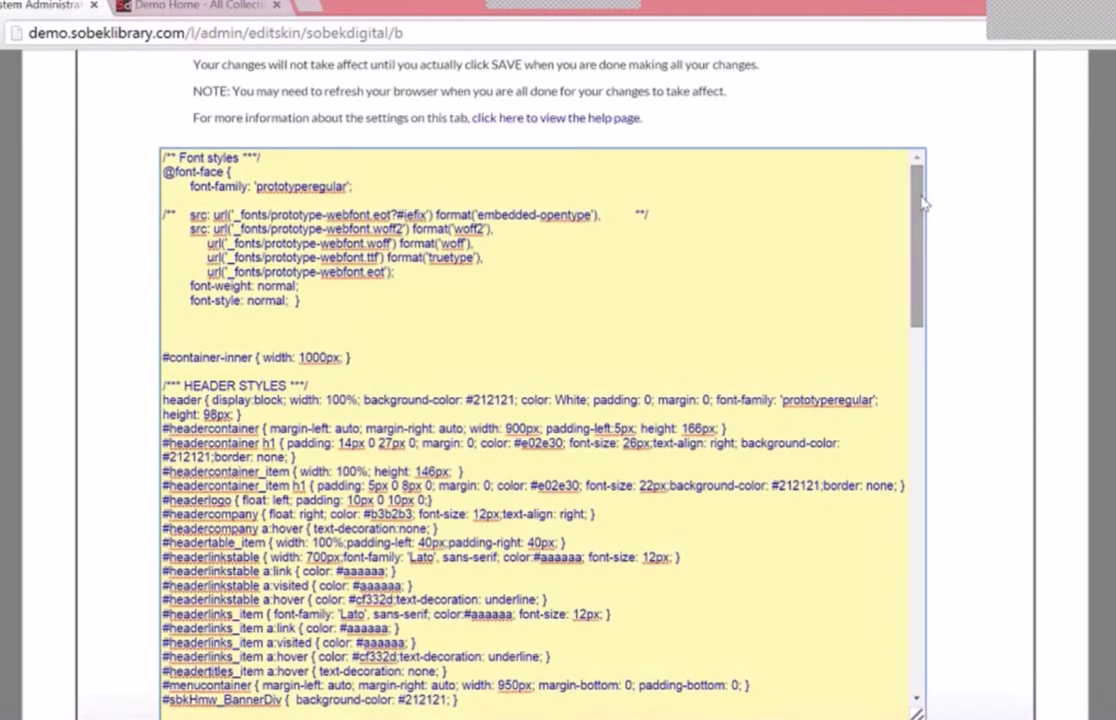
Examine the web skin's stylesheet, including the container width rule, the HEADER STYLES block and the FOOTER STYLES block.
drag(921, 212, 914, 617)
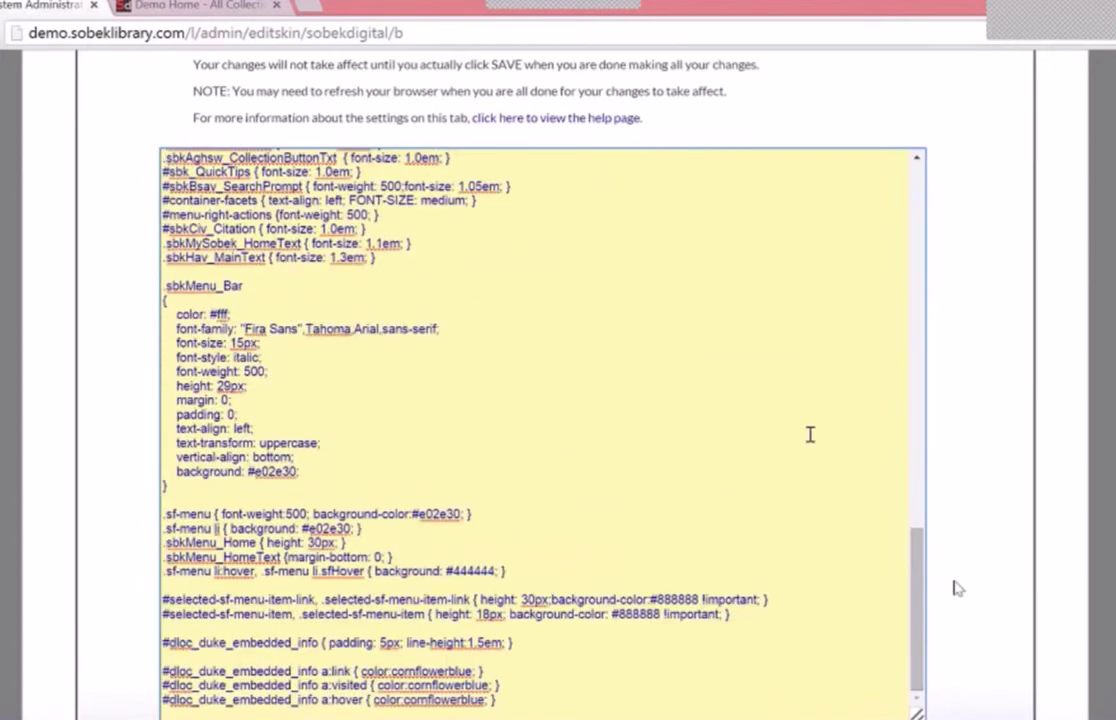
drag(927, 443, 932, 269)
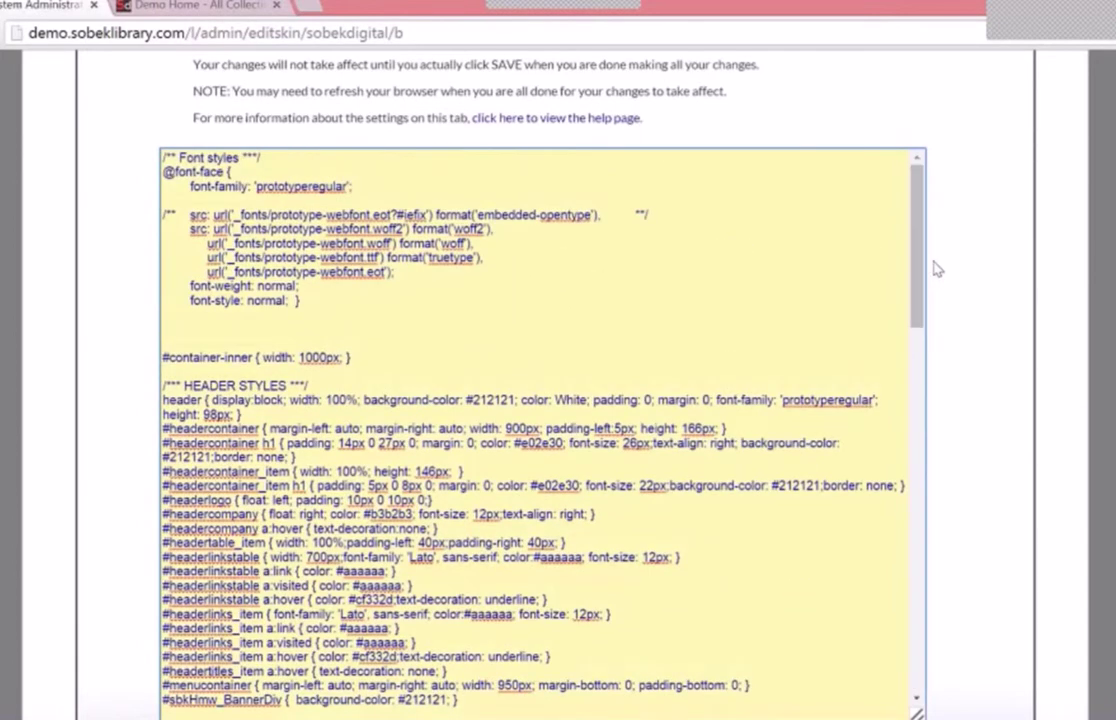
drag(350, 357, 163, 357)
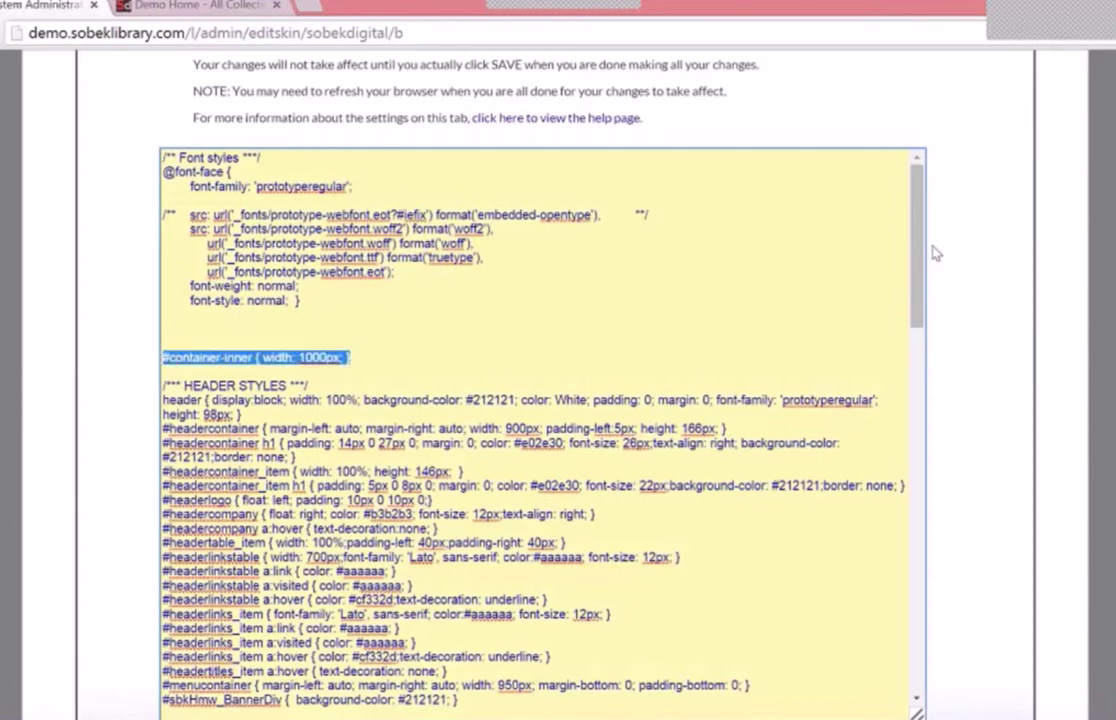
drag(921, 237, 918, 294)
drag(458, 506, 118, 180)
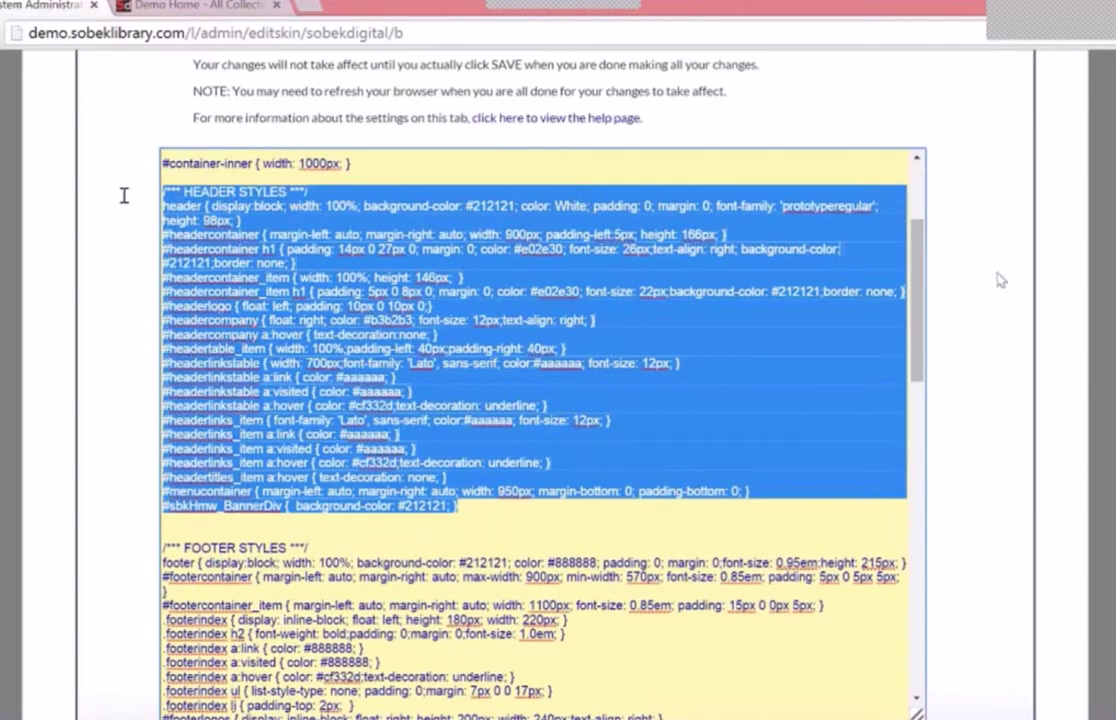
drag(926, 363, 884, 433)
click(538, 535)
drag(538, 535, 164, 221)
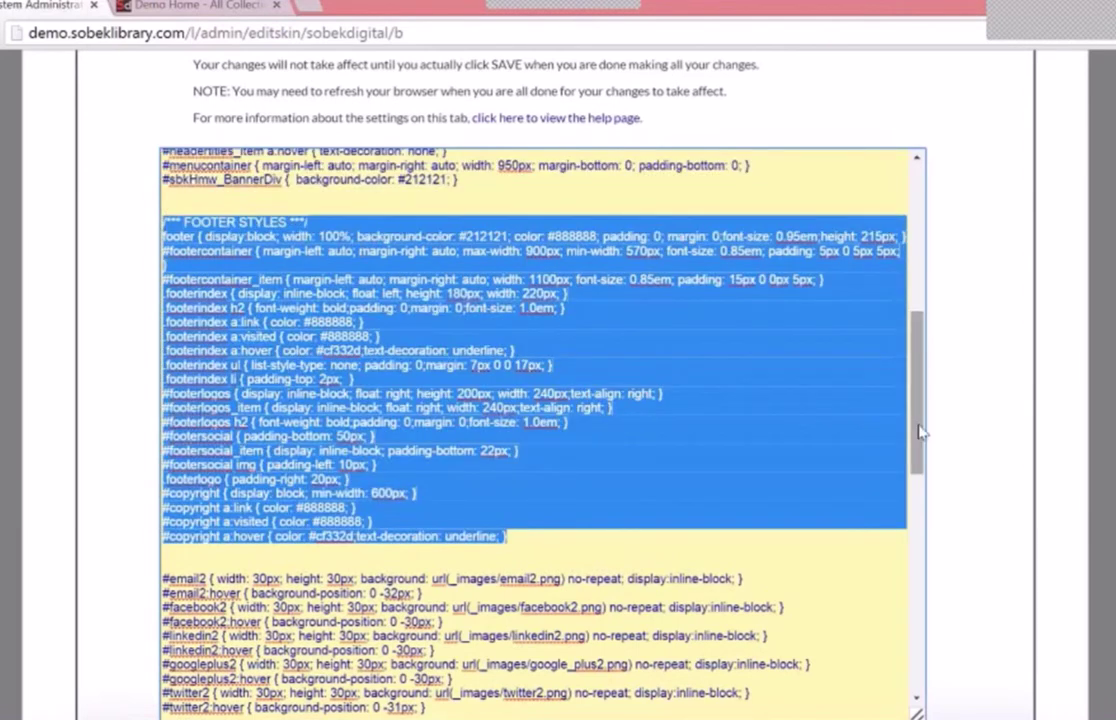
Set the body rule's background-color to Red in the web skin stylesheet.
click(921, 528)
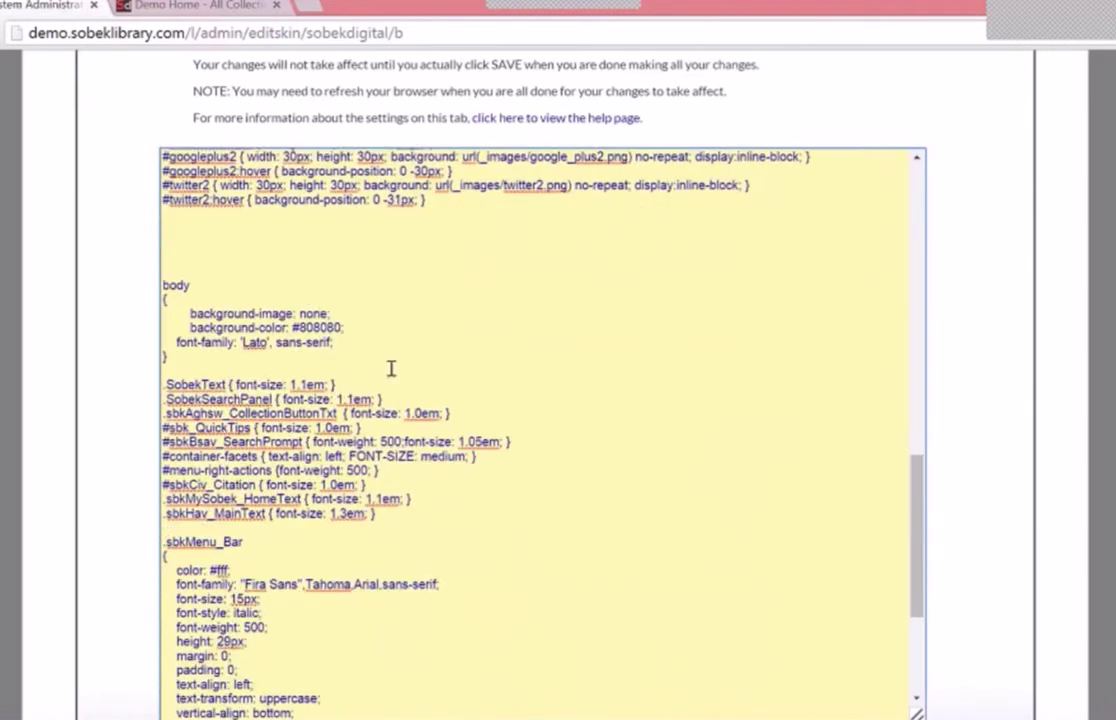
drag(292, 327, 339, 327)
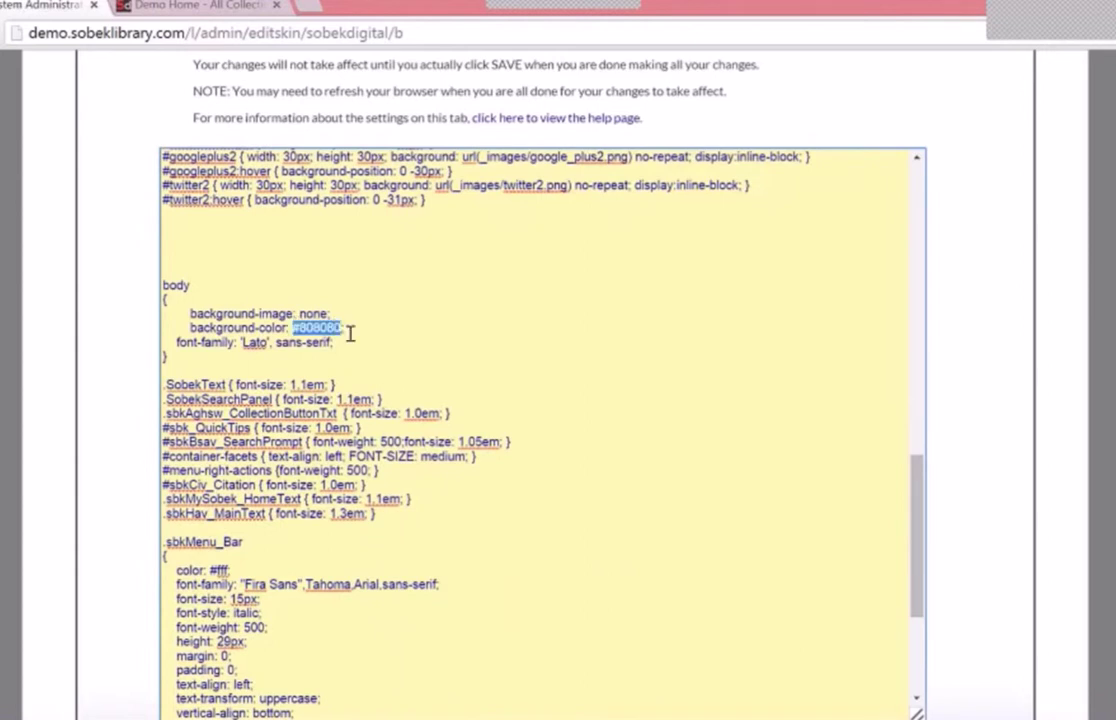
text(Red;)
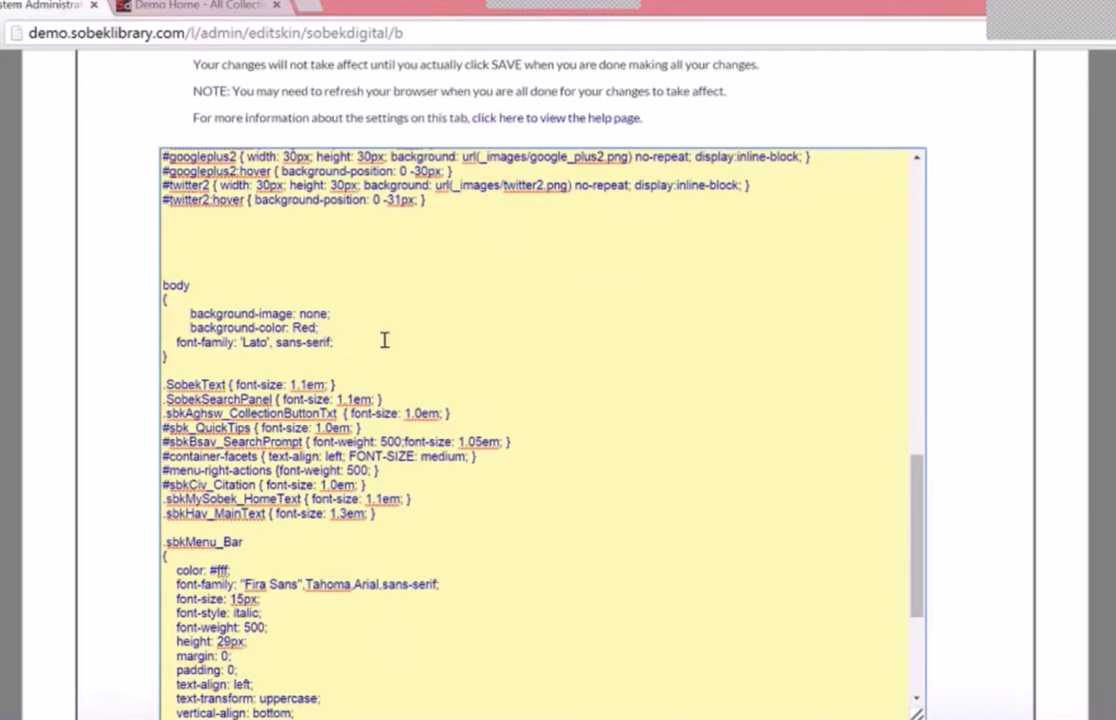
Set the background colors of the .sbkMenu_Bar, .sf-menu and .sf-menu li rules to Green.
scroll(384, 339, down, 5)
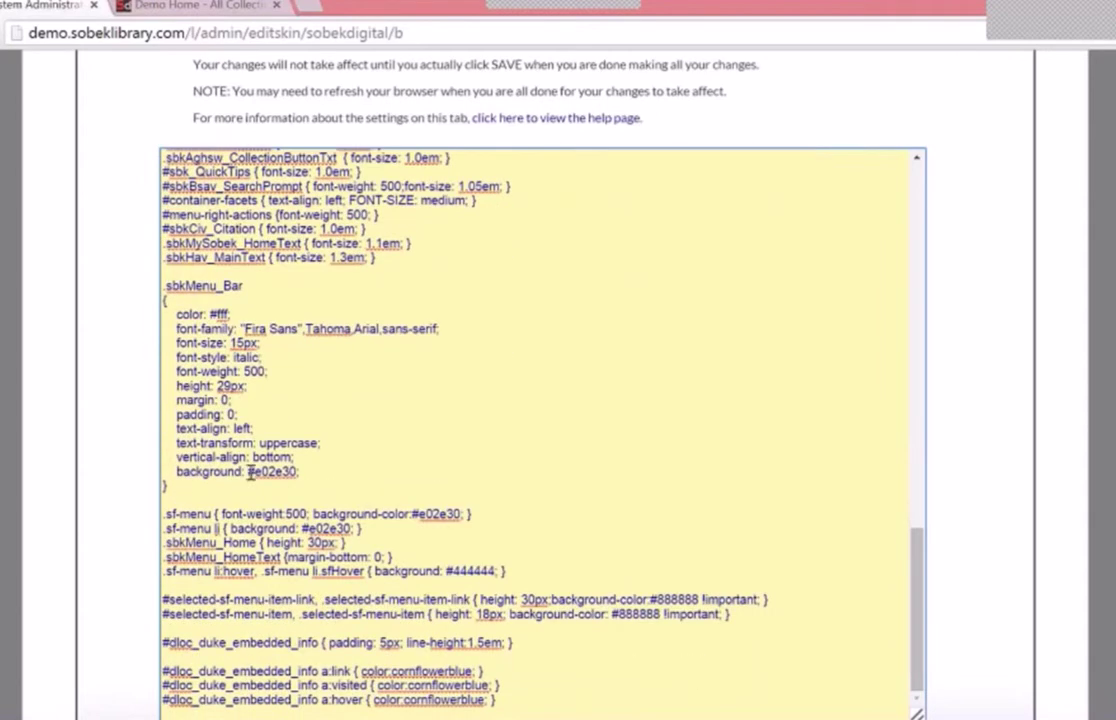
drag(248, 471, 299, 471)
text(G)
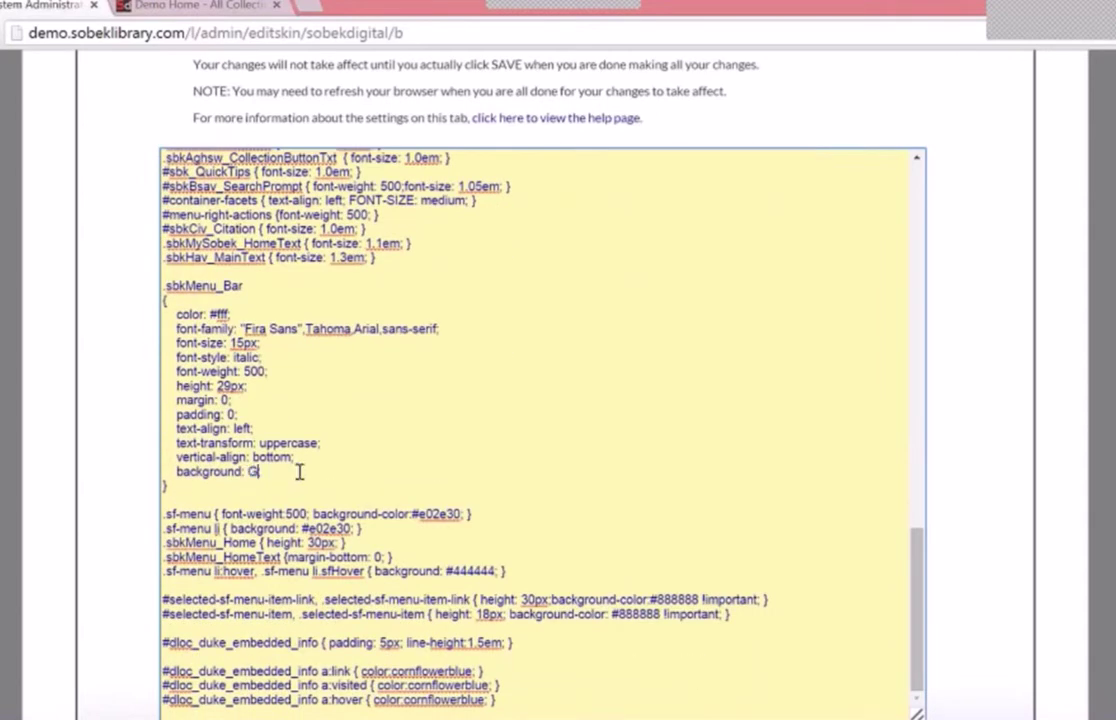
text(reen;)
drag(411, 514, 458, 515)
text(Green)
key(Delete)
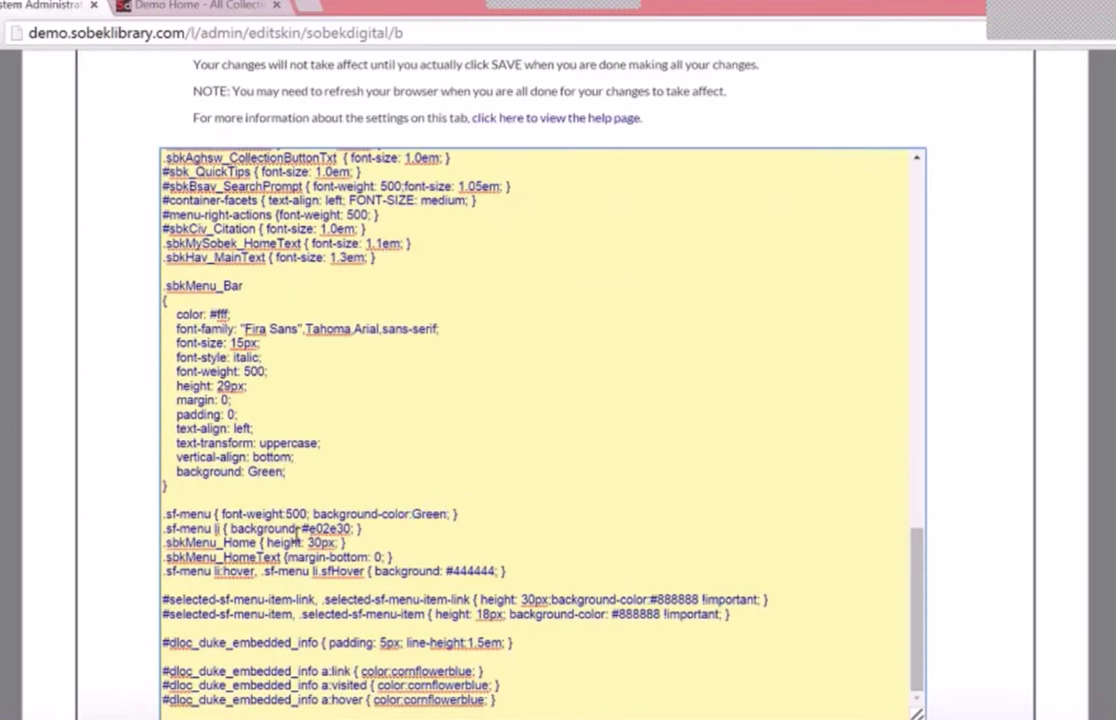
drag(301, 528, 353, 528)
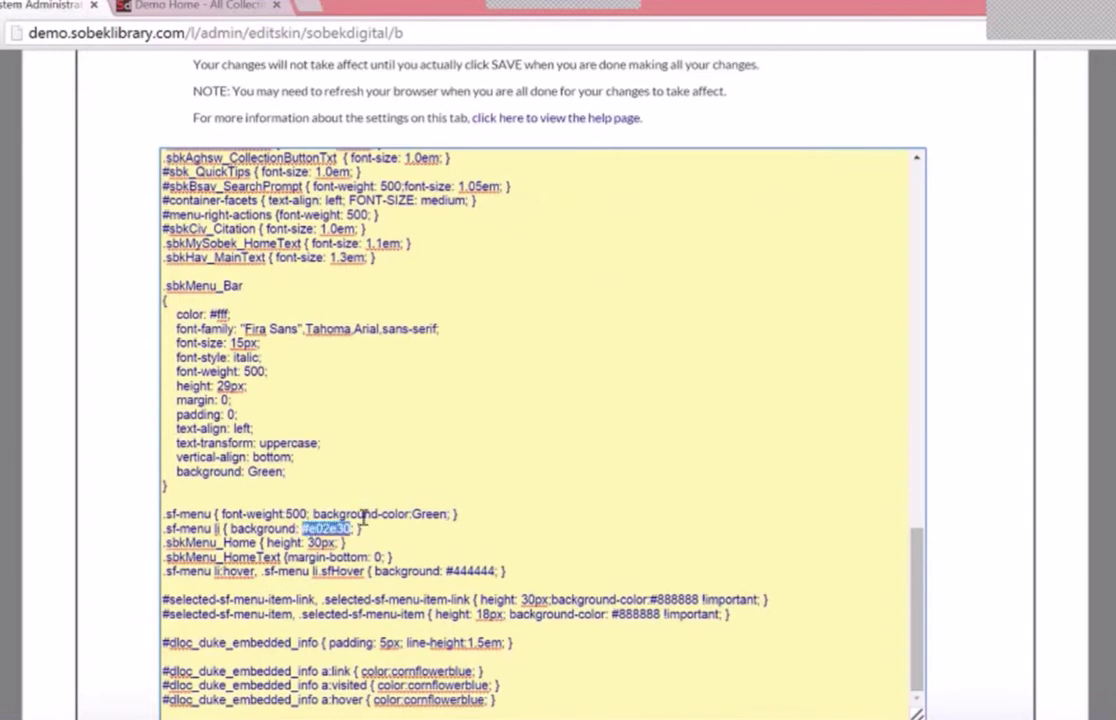
text(Green;)
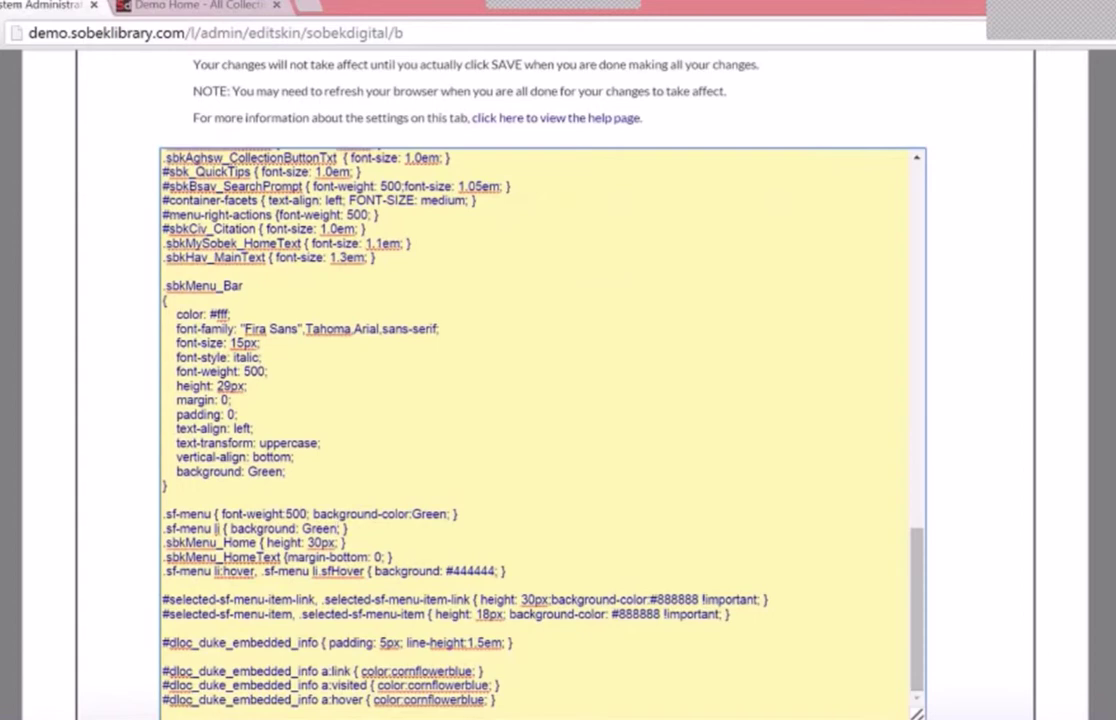
Save the stylesheet changes and reload the demo home page to check its background and menu bar colors.
scroll(540, 400, down, 1)
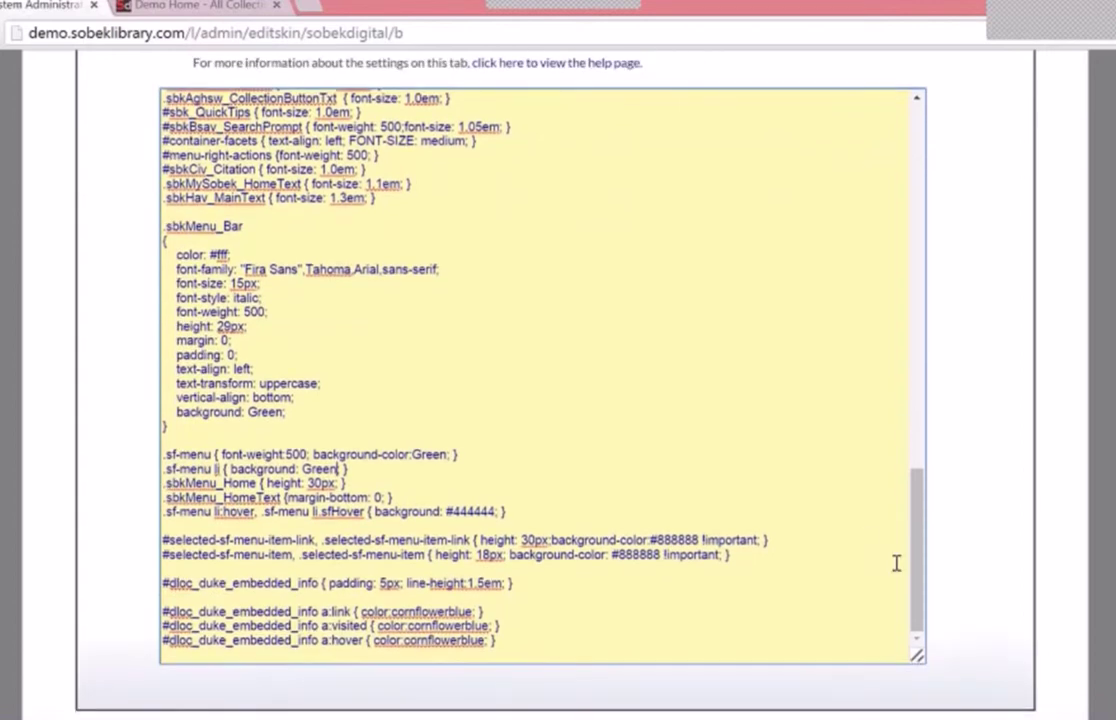
scroll(862, 185, up, 5)
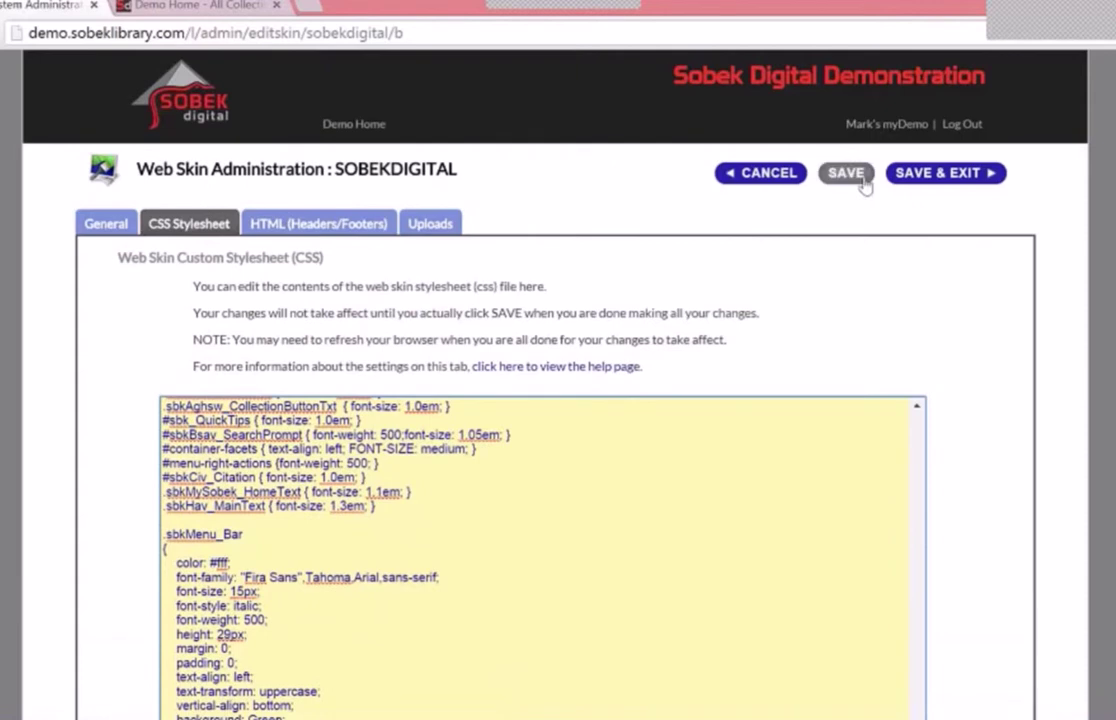
click(862, 180)
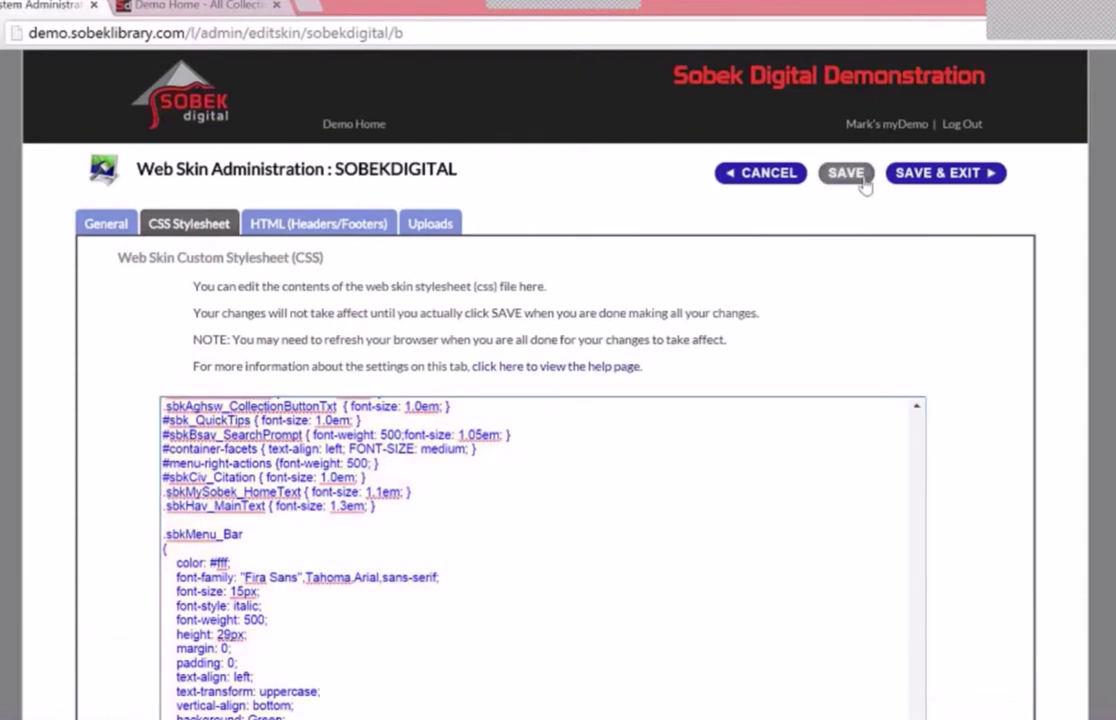
click(200, 5)
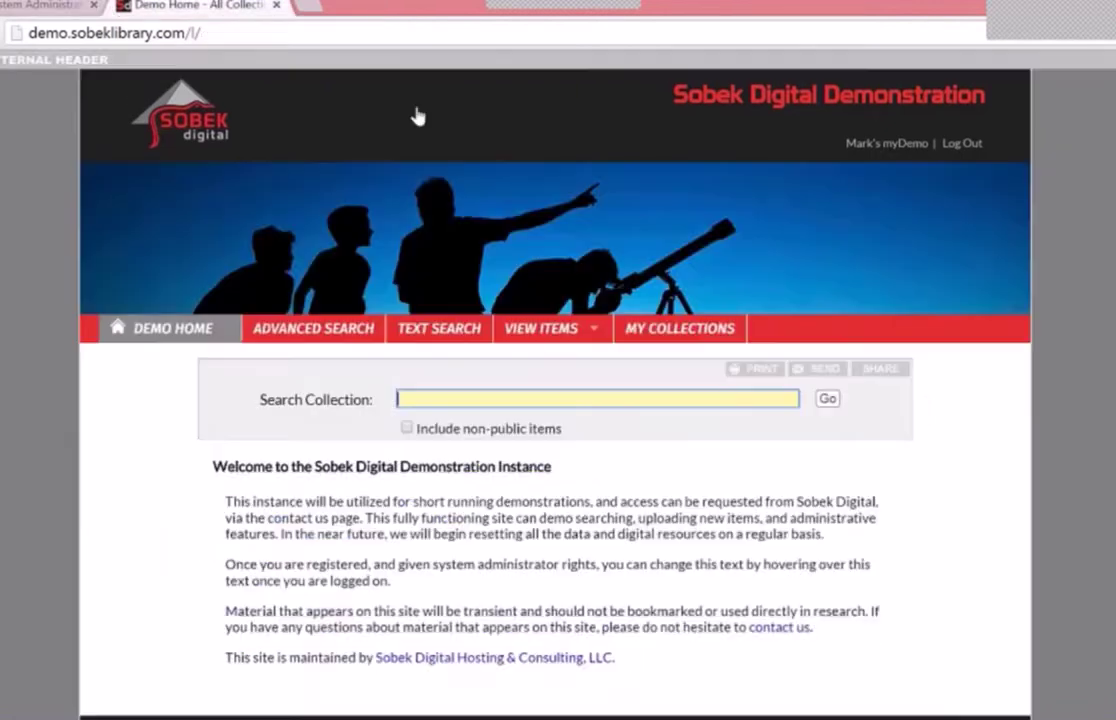
key(F5)
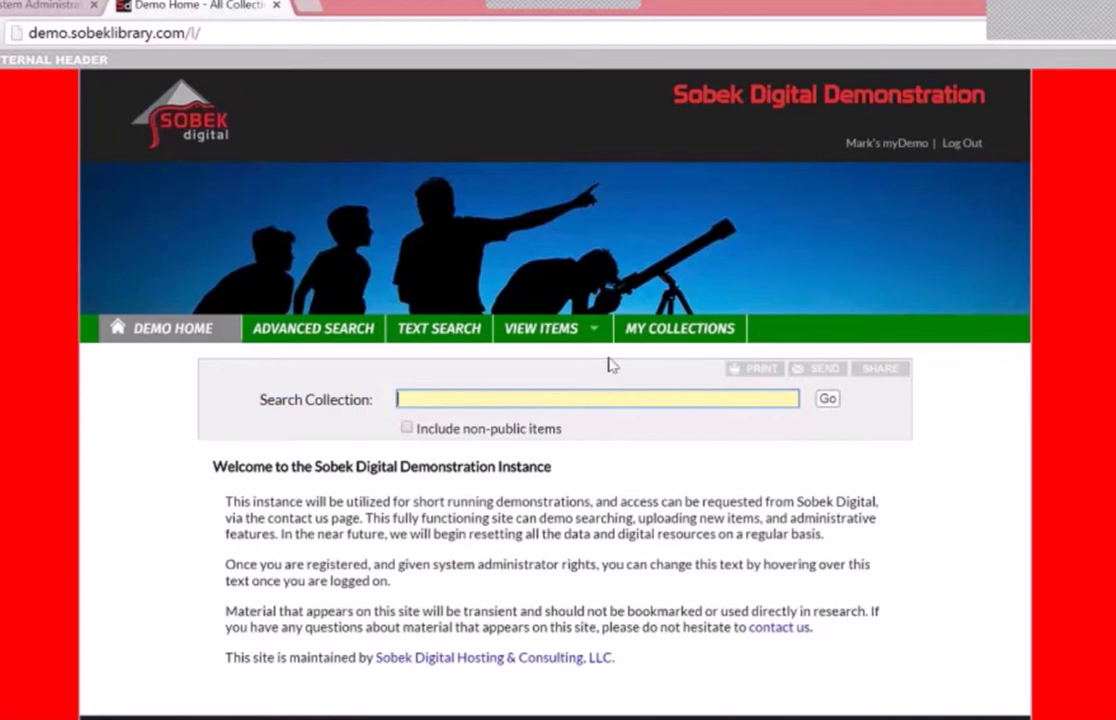
Return to the web skin administration page and open its language-specific header and footer settings.
click(35, 5)
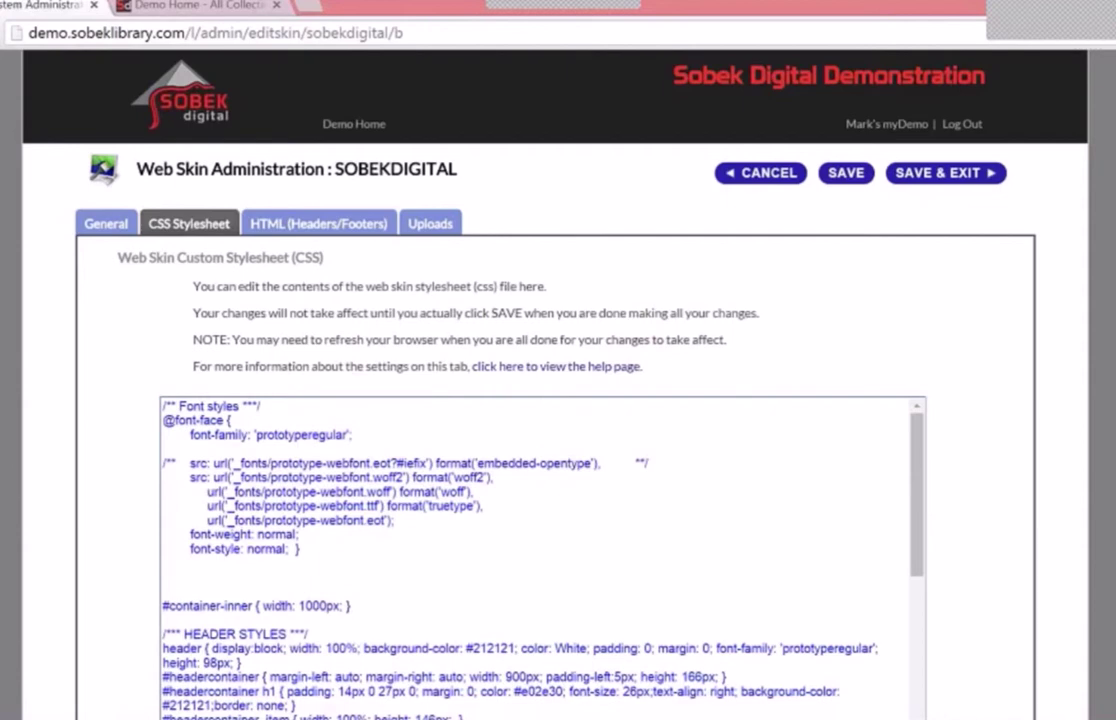
scroll(558, 400, down, 3)
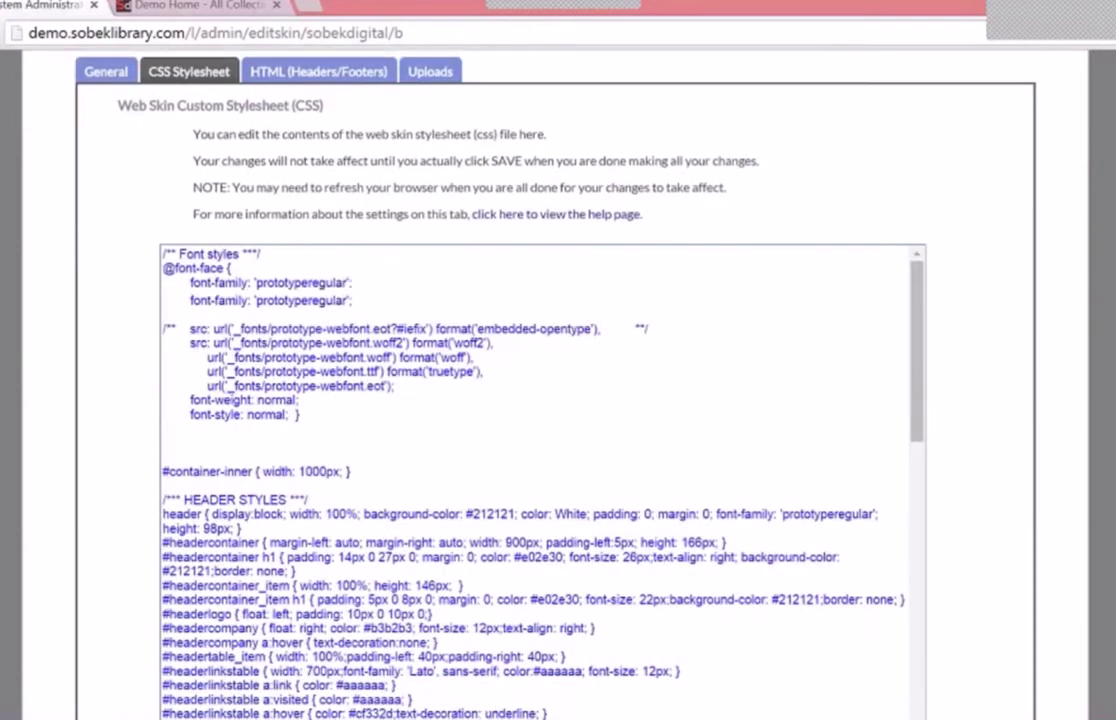
scroll(558, 400, up, 2)
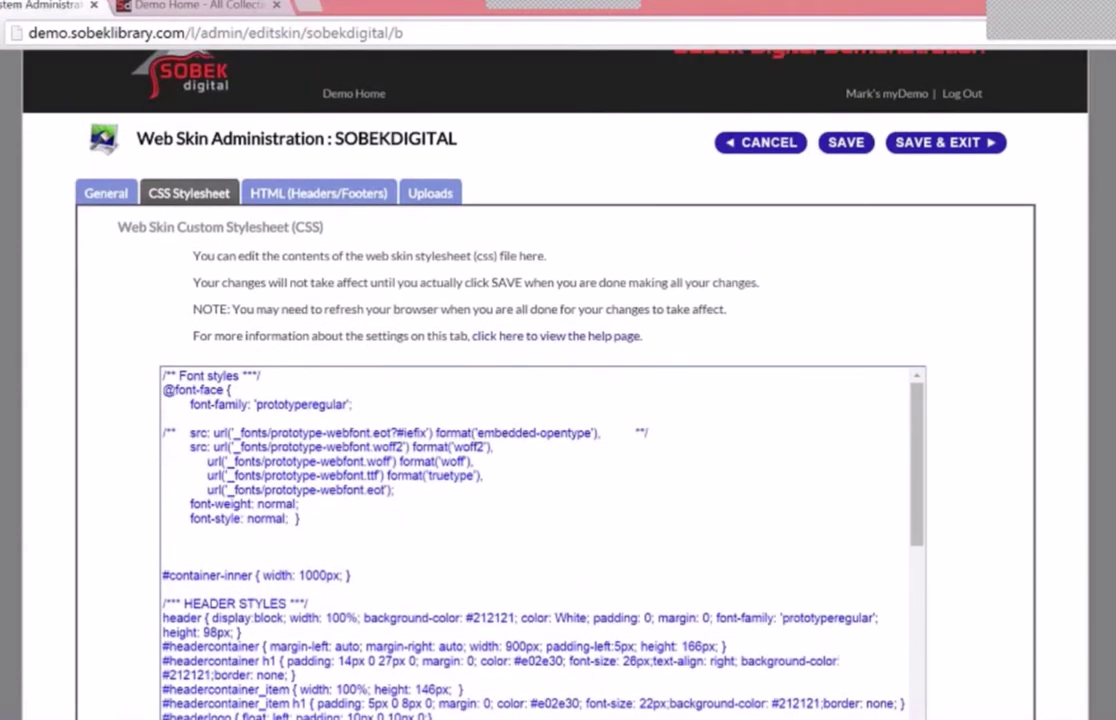
scroll(781, 259, up, 1)
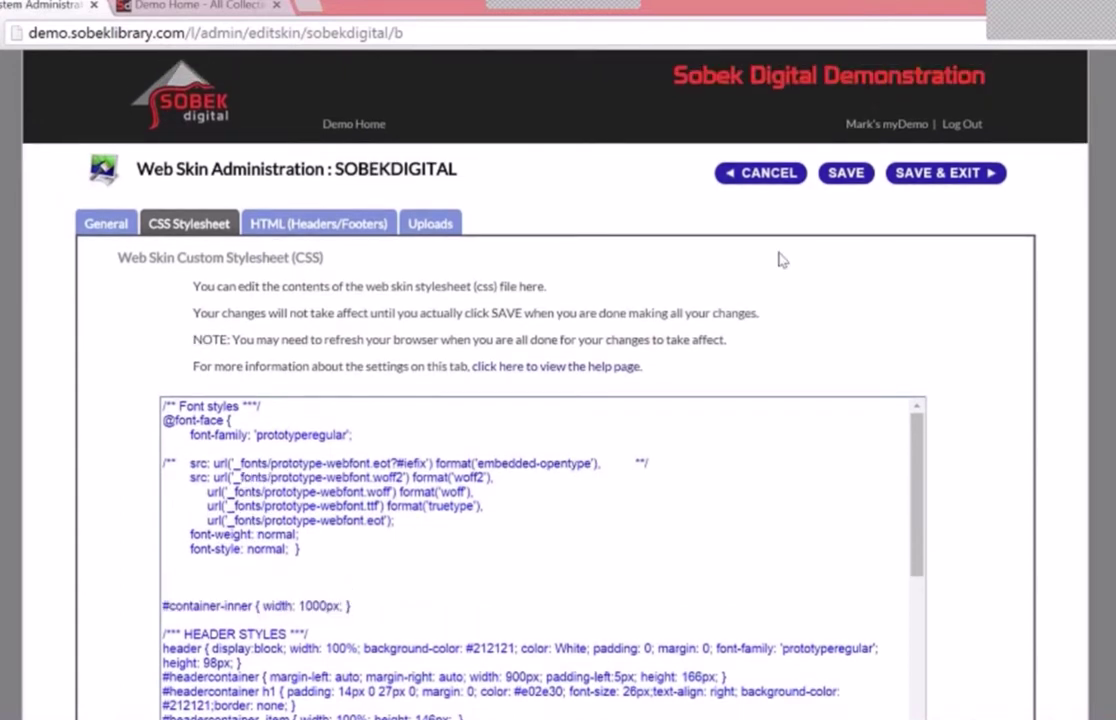
click(316, 220)
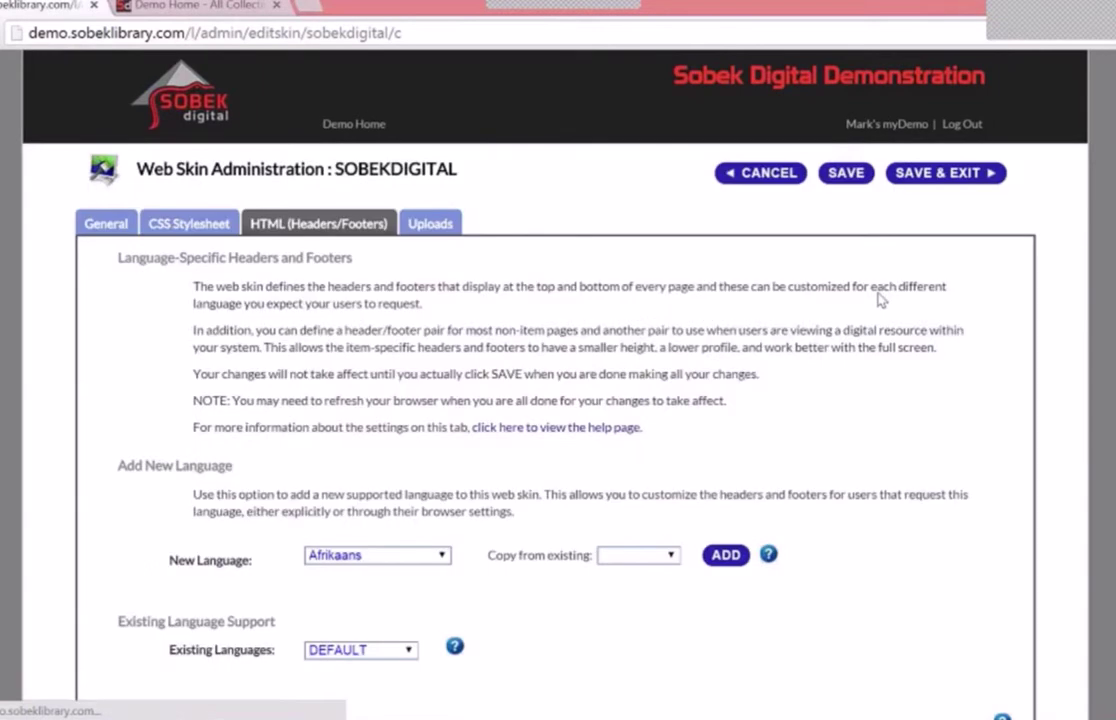
Add Spanish as a new language for the web skin, copying the headers and footers from DEFAULT.
scroll(780, 400, down, 5)
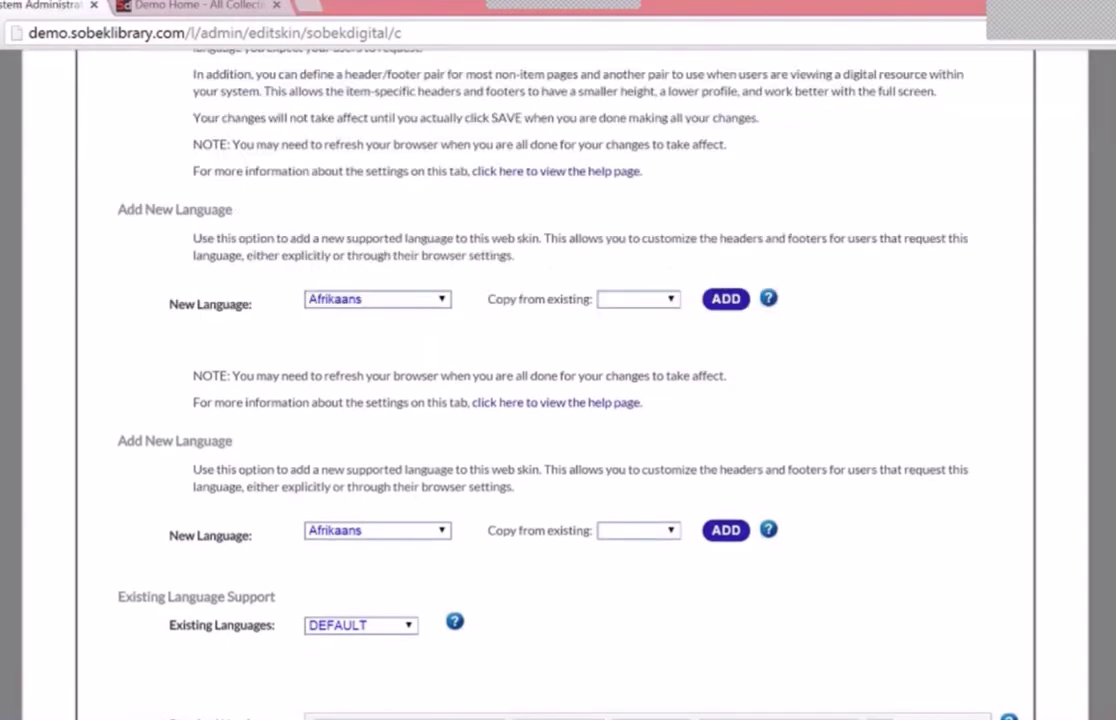
click(365, 130)
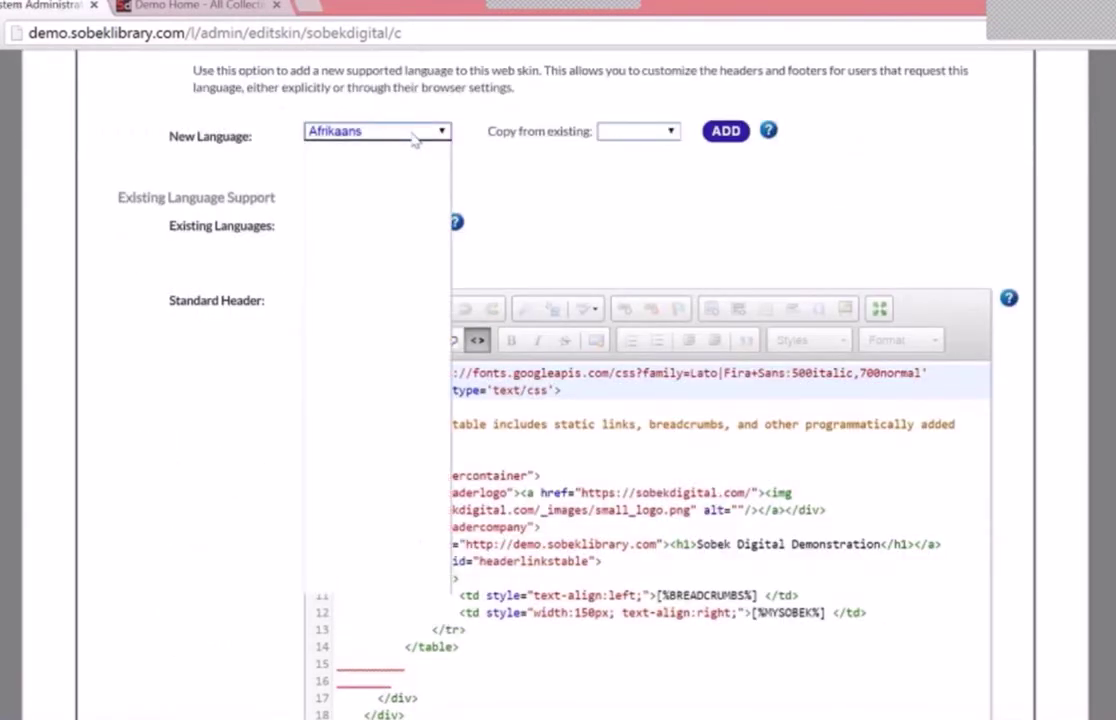
drag(443, 165, 443, 262)
click(319, 490)
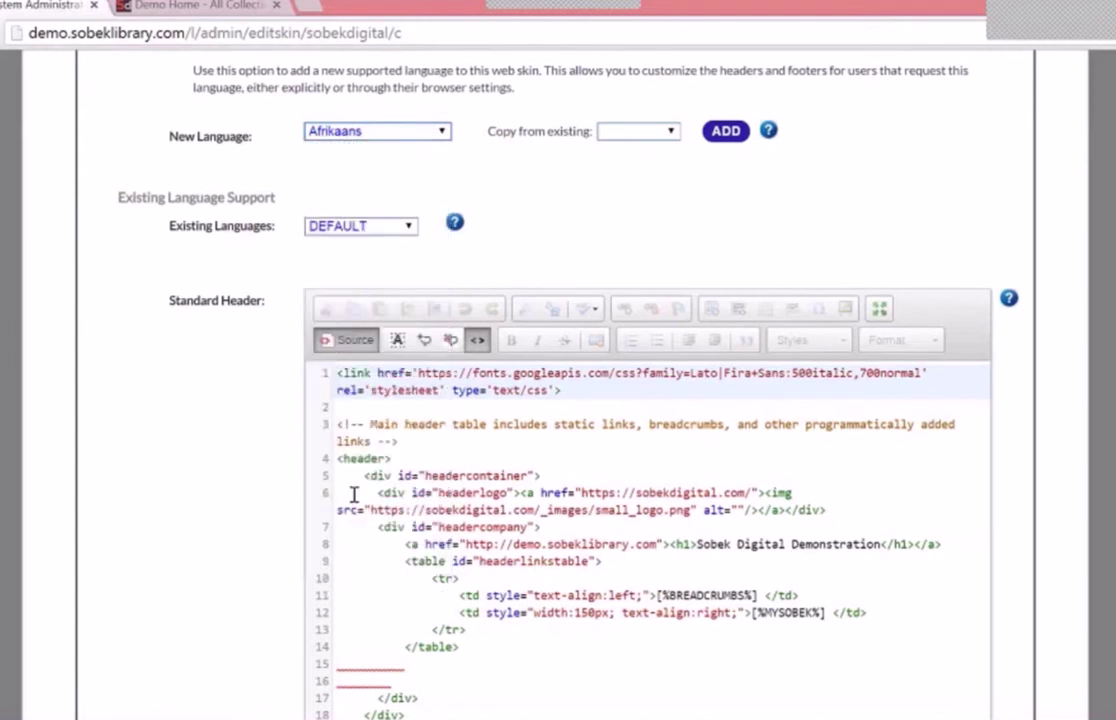
click(625, 131)
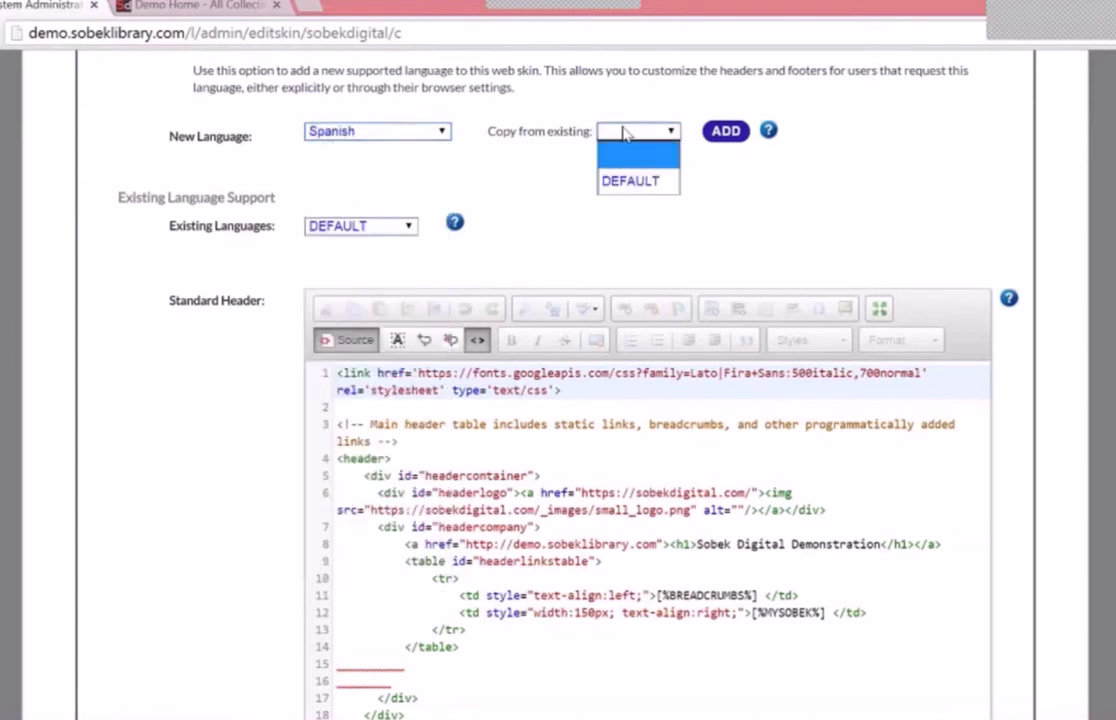
click(634, 182)
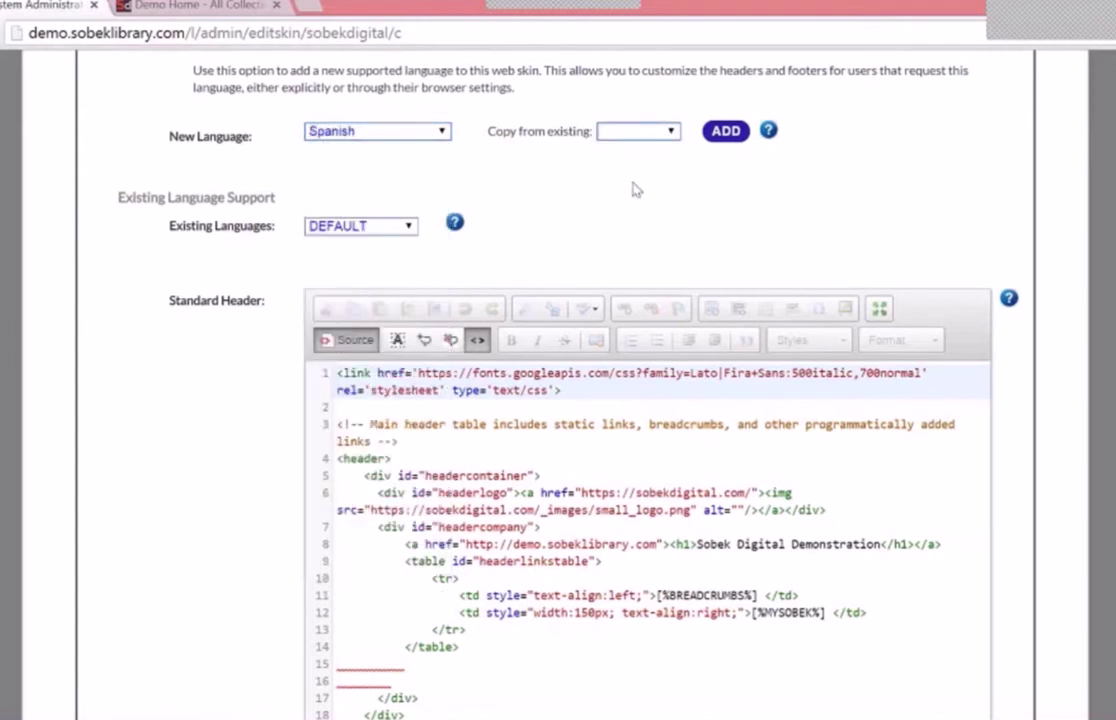
click(718, 134)
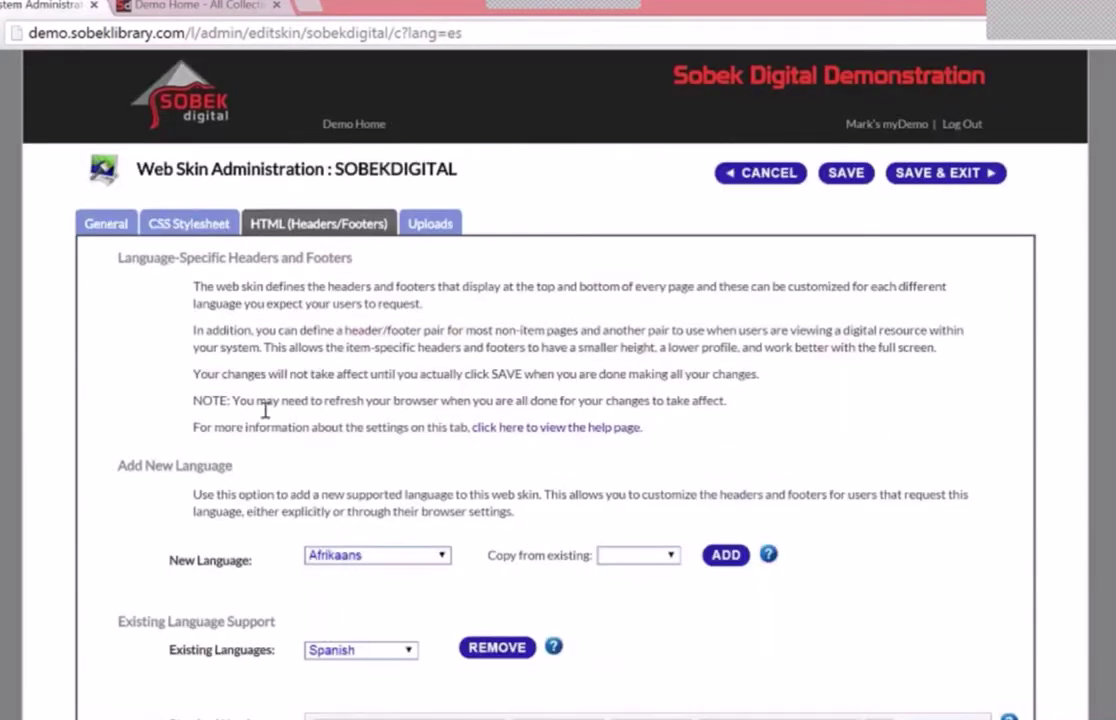
Save the web skin and choose Spanish among the existing languages for editing.
click(846, 172)
drag(460, 170, 470, 238)
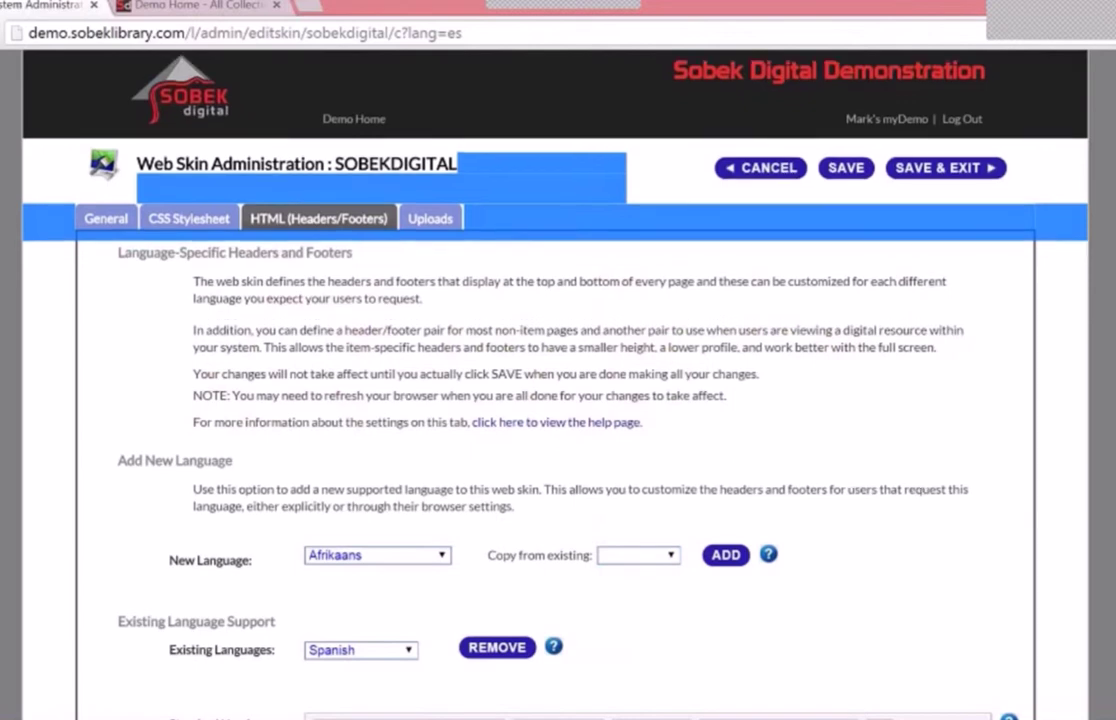
scroll(560, 400, down, 5)
click(370, 123)
click(373, 128)
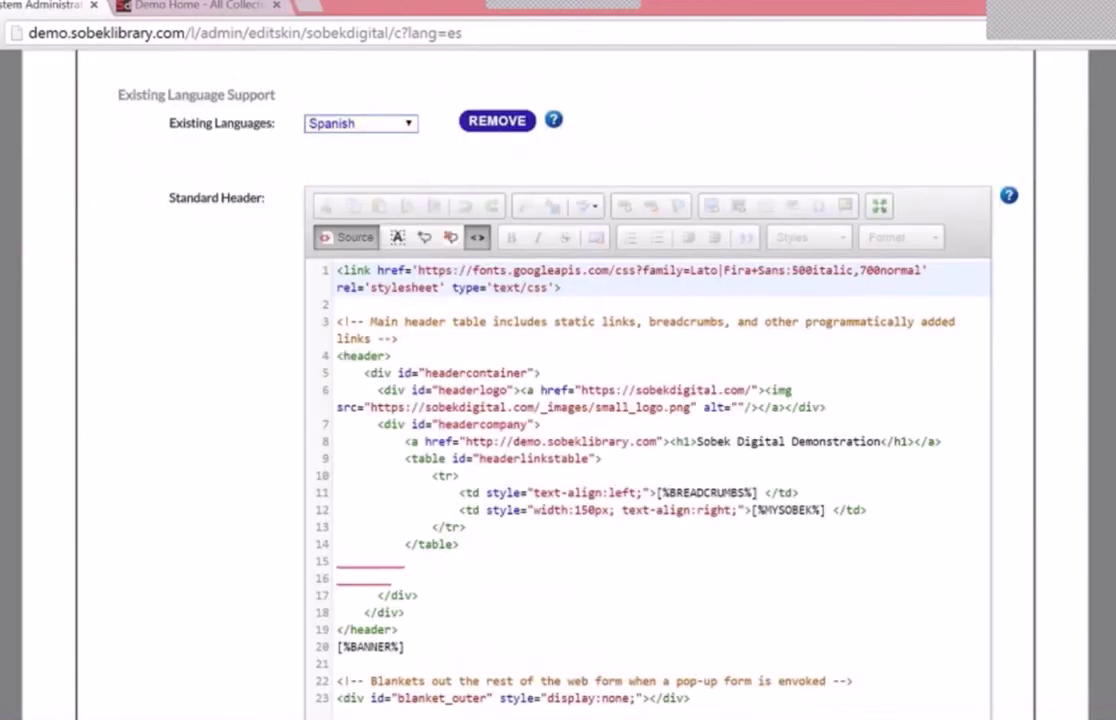
Replace the entire Spanish Standard Header code with the copied version whose heading reads "Sitio Capacitación Sobek Digital".
scroll(400, 200, down, 1)
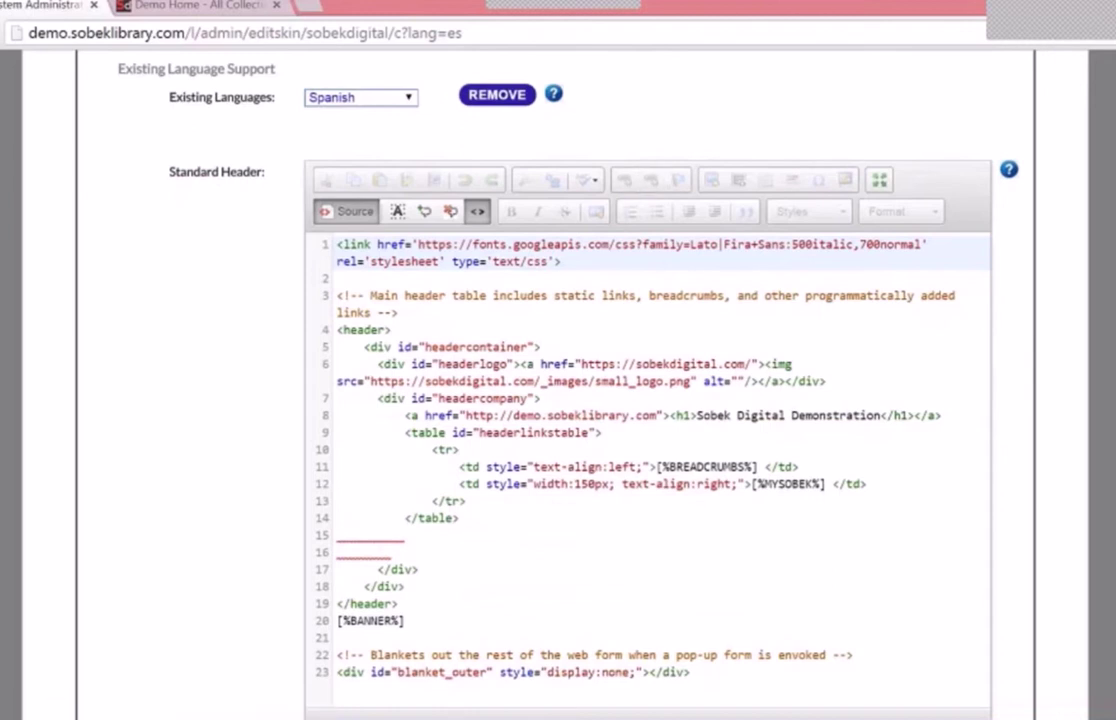
scroll(560, 400, down, 2)
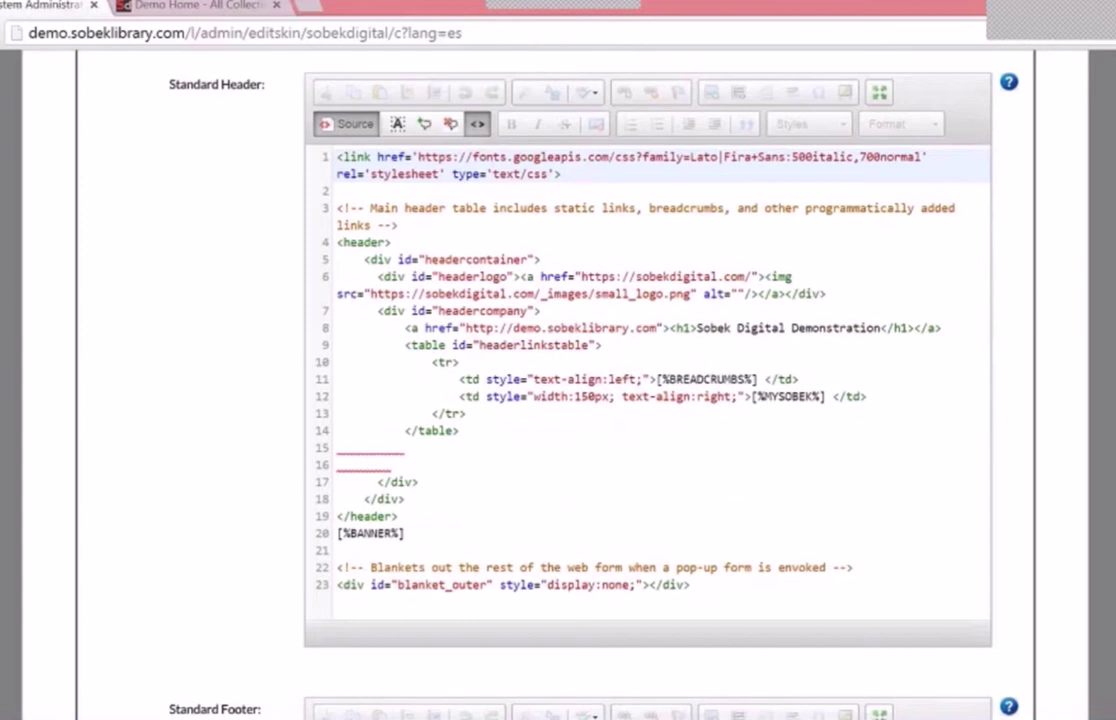
drag(720, 588, 336, 156)
right_click(388, 184)
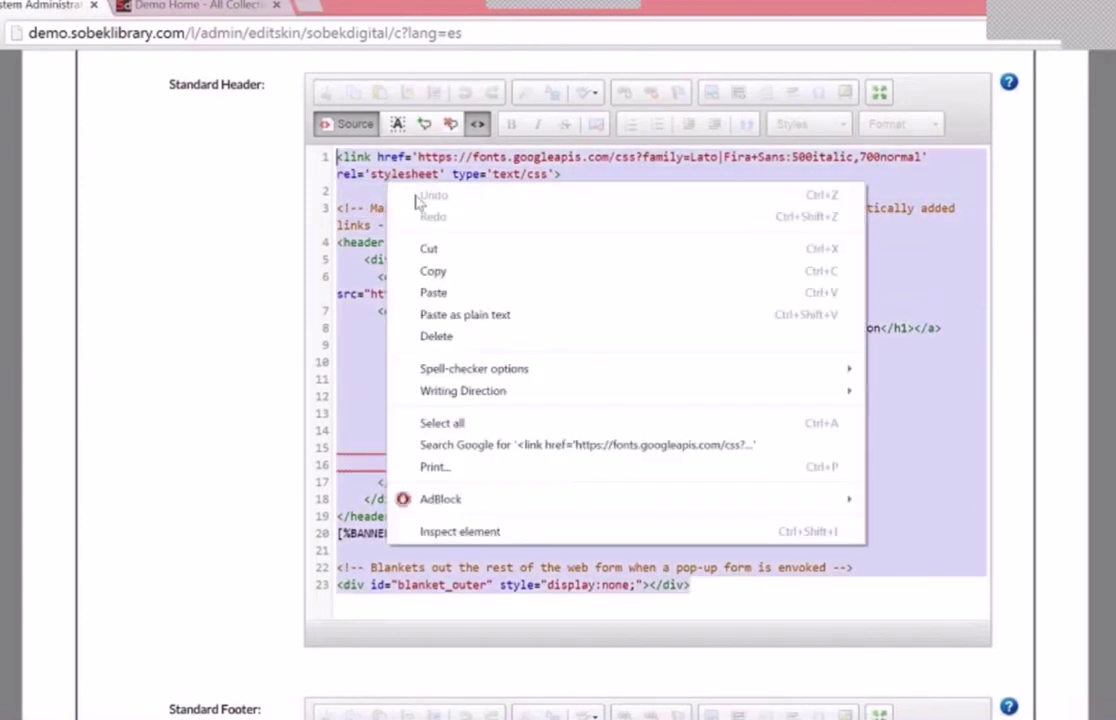
click(440, 271)
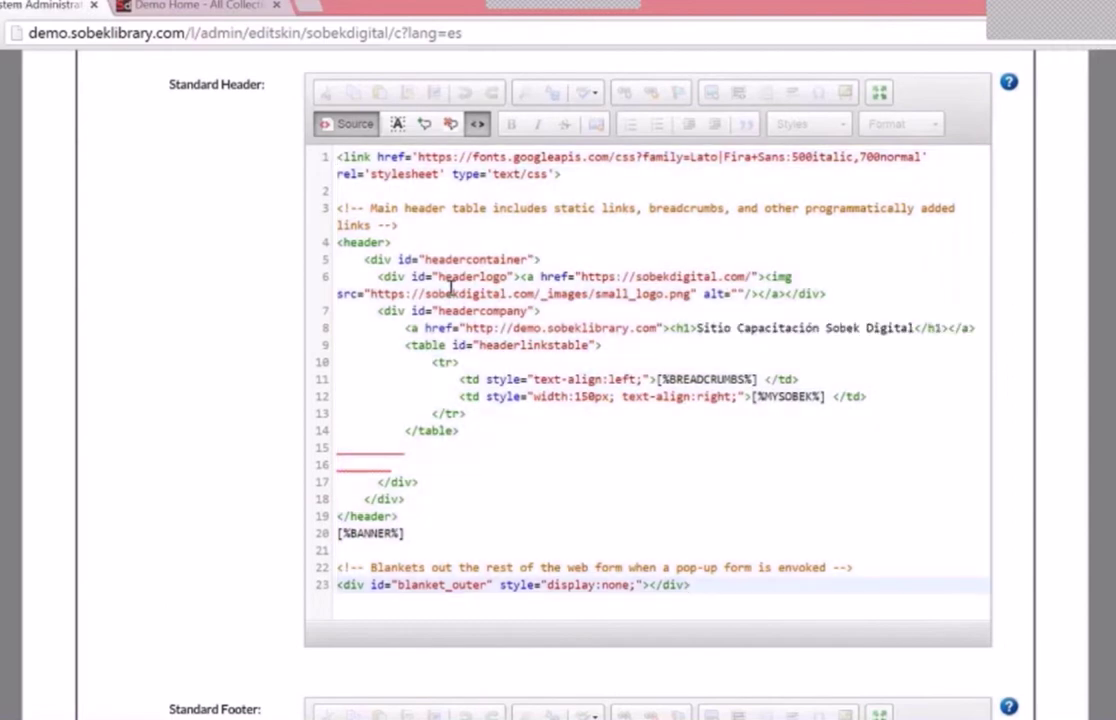
Replace the entire Spanish Standard Footer code with the copied Spanish version ending in "Todos los derechos reservados.".
drag(696, 328, 842, 328)
scroll(648, 380, down, 6)
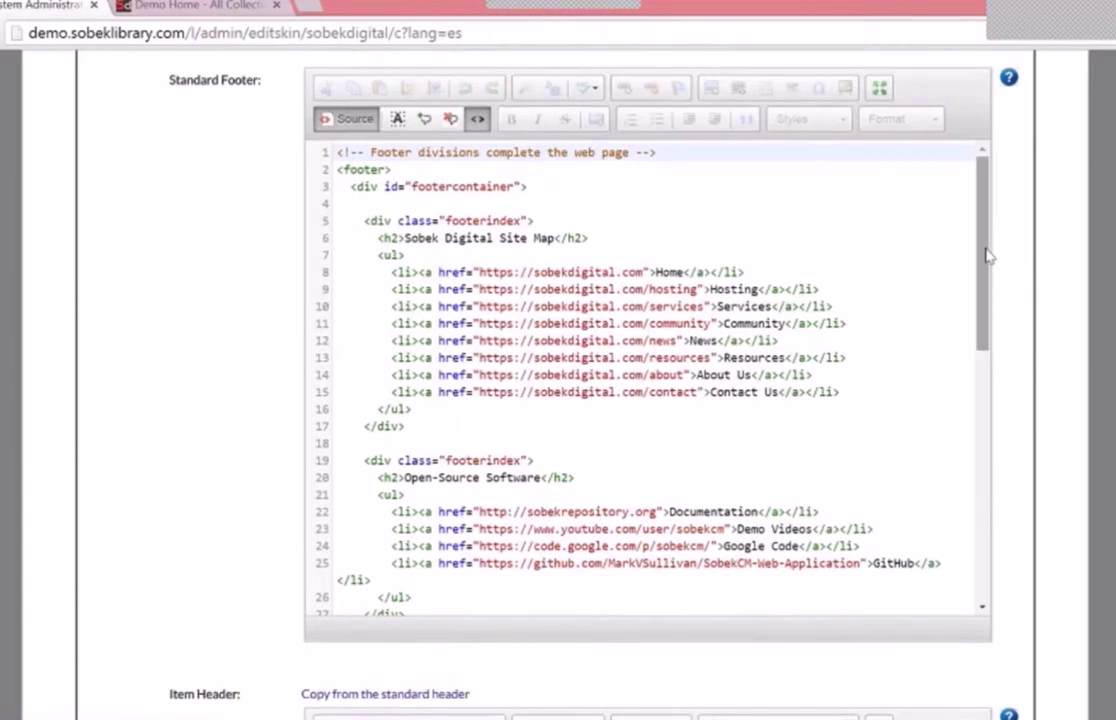
drag(331, 153, 672, 688)
key(Delete)
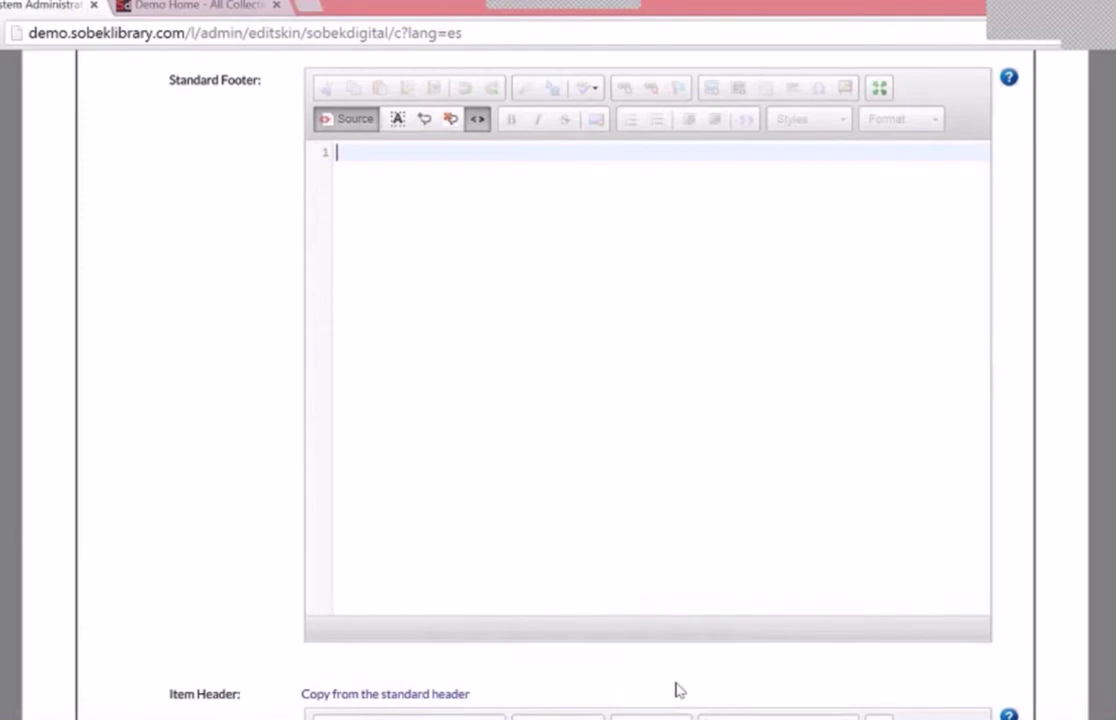
right_click(347, 148)
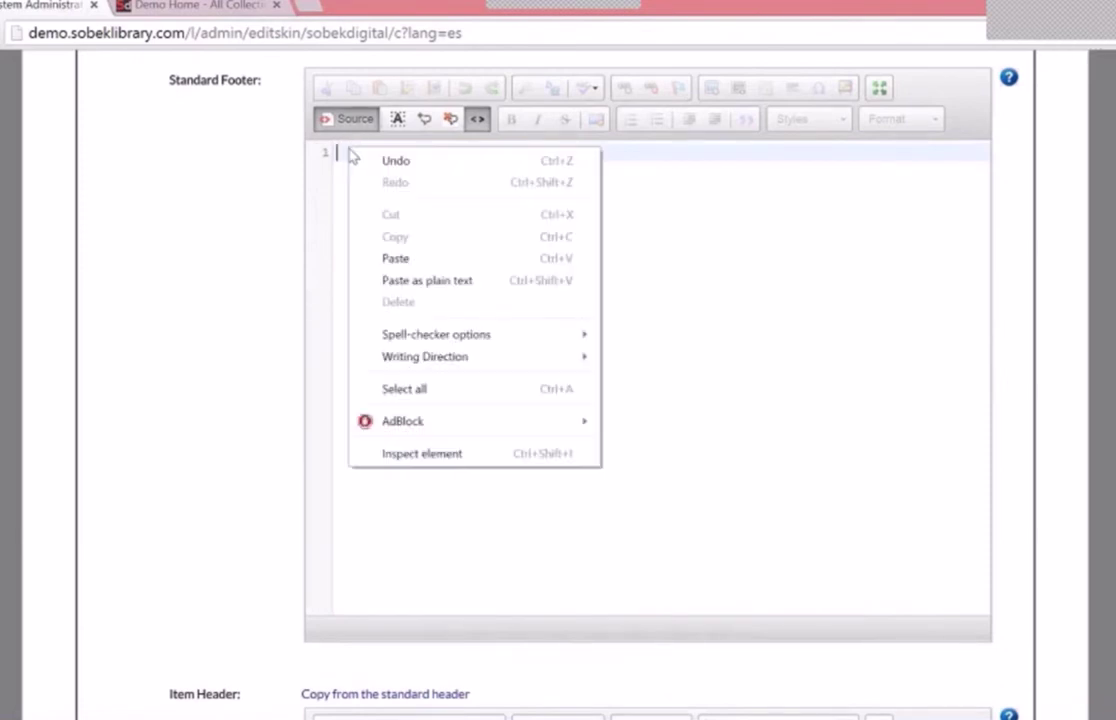
click(441, 259)
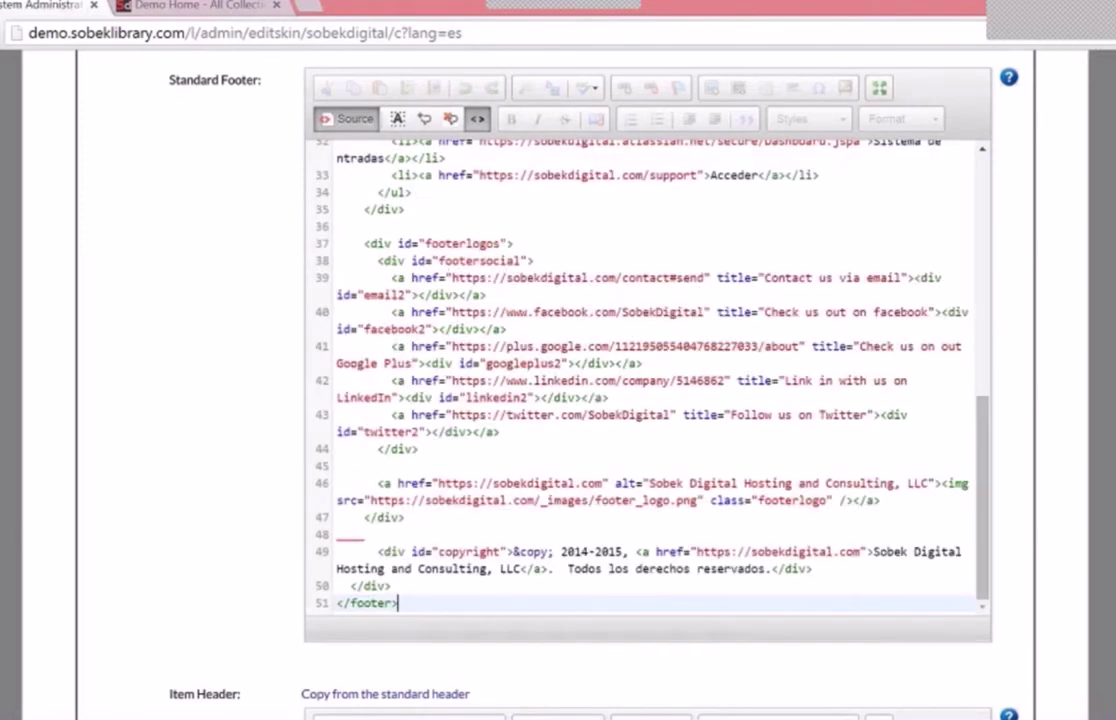
drag(986, 473, 990, 180)
scroll(558, 400, up, 15)
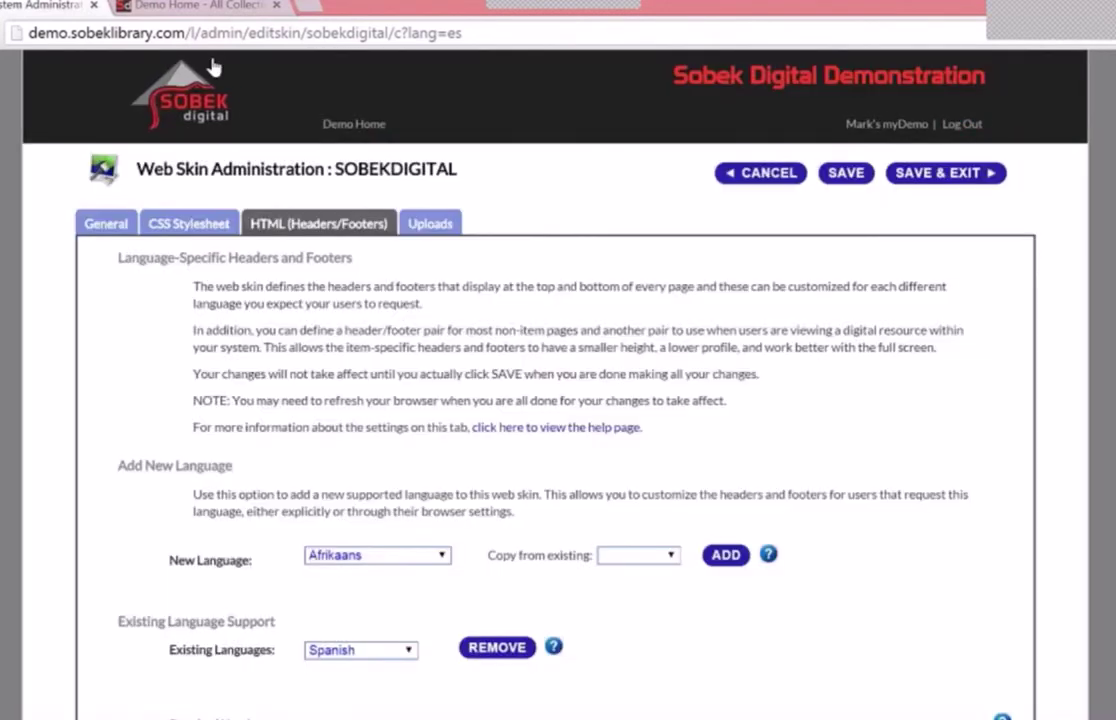
Refresh the demo home page and load its Spanish version by appending "?l=es" to the address.
click(204, 8)
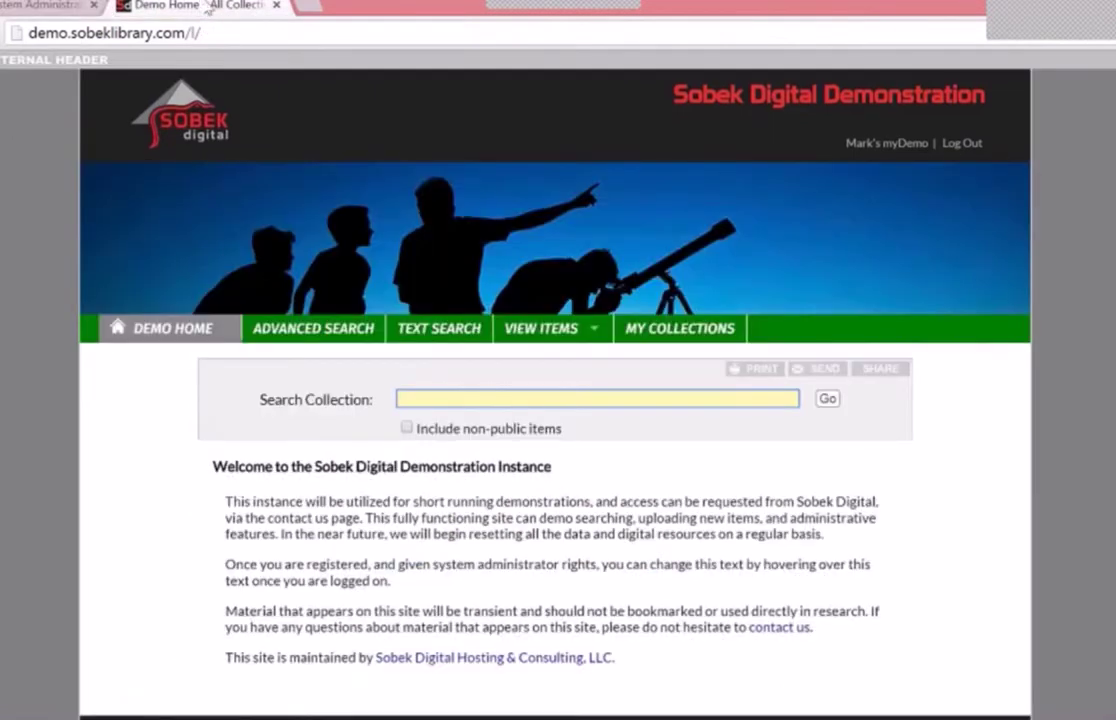
key(F5)
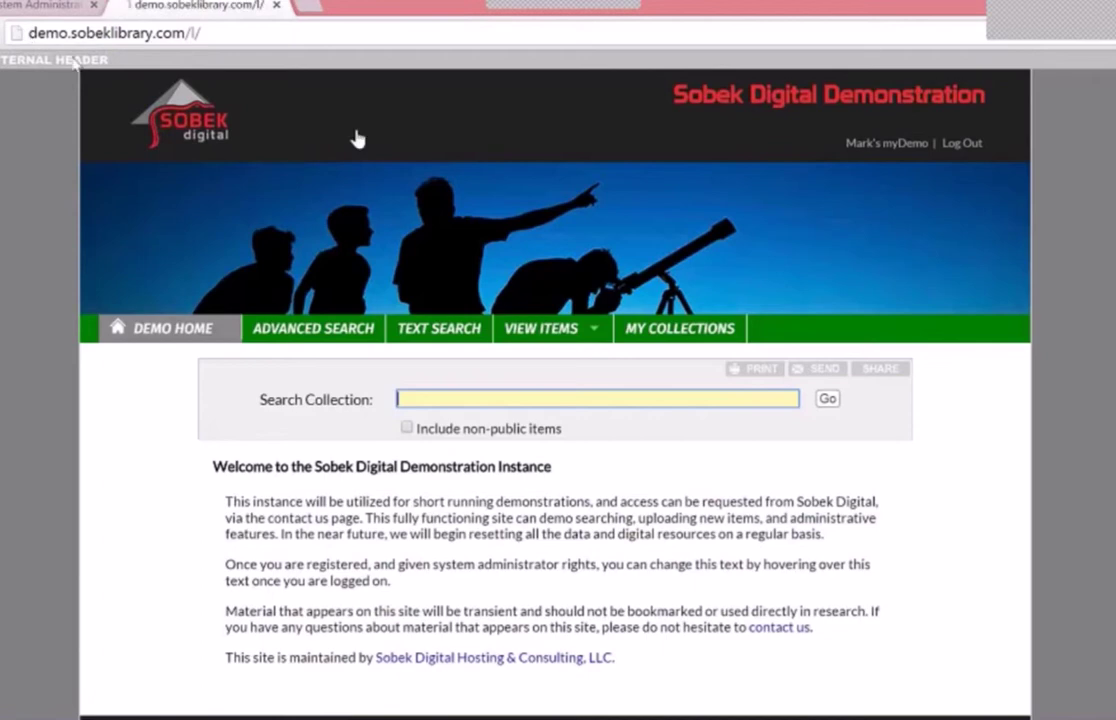
click(244, 30)
click(244, 30)
text(?l)
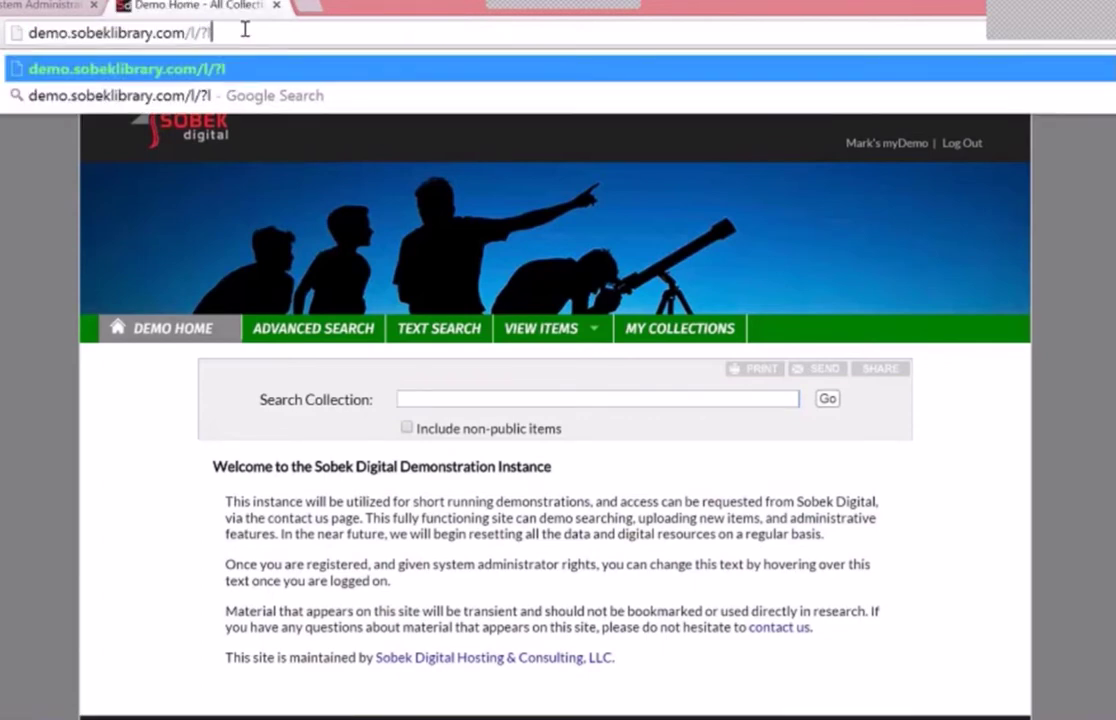
text(=es)
key(Return)
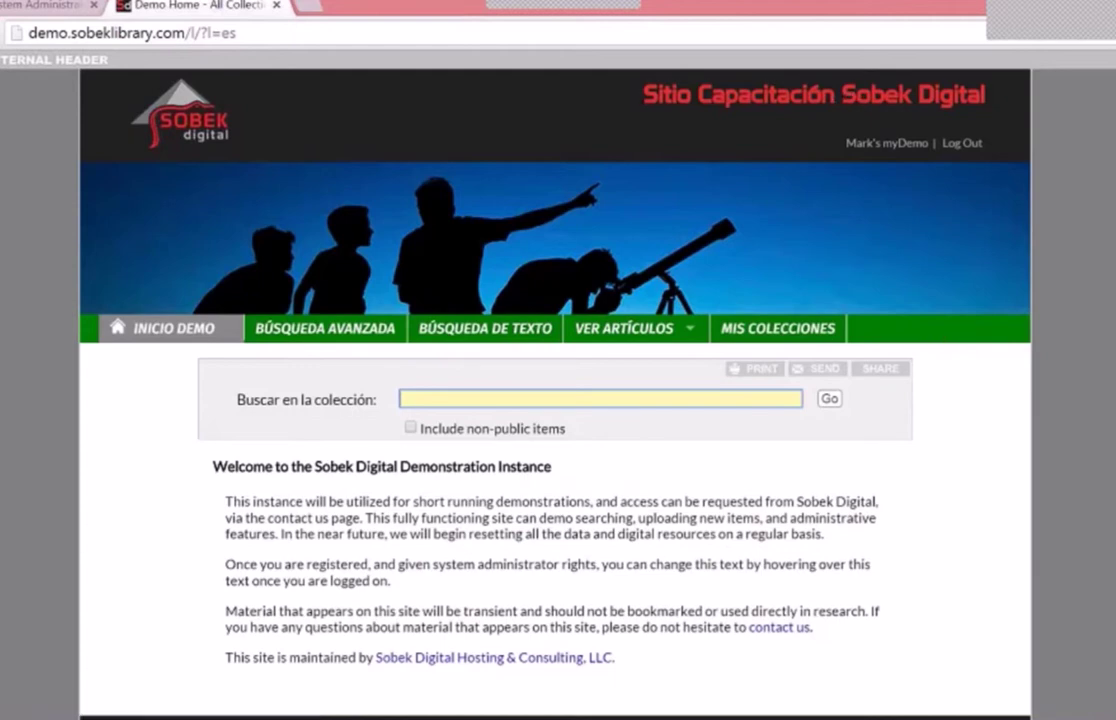
Check the Spanish home page down to its footer and return to the web skin's Spanish header and footer settings.
scroll(555, 400, down, 3)
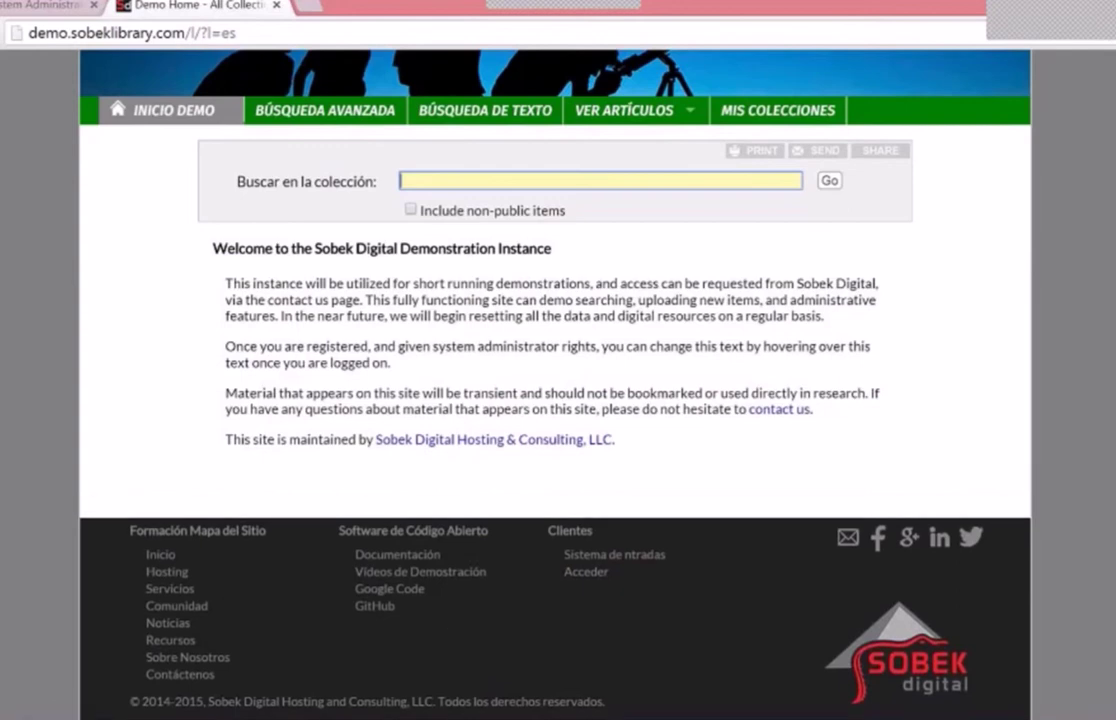
scroll(921, 269, up, 3)
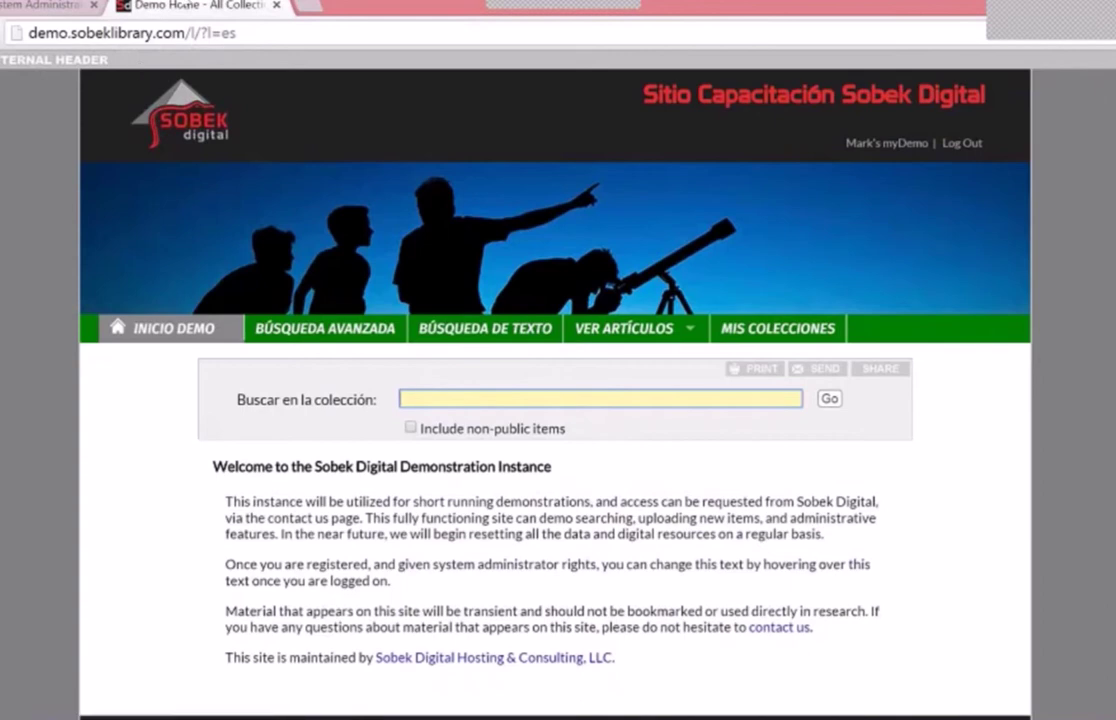
click(45, 5)
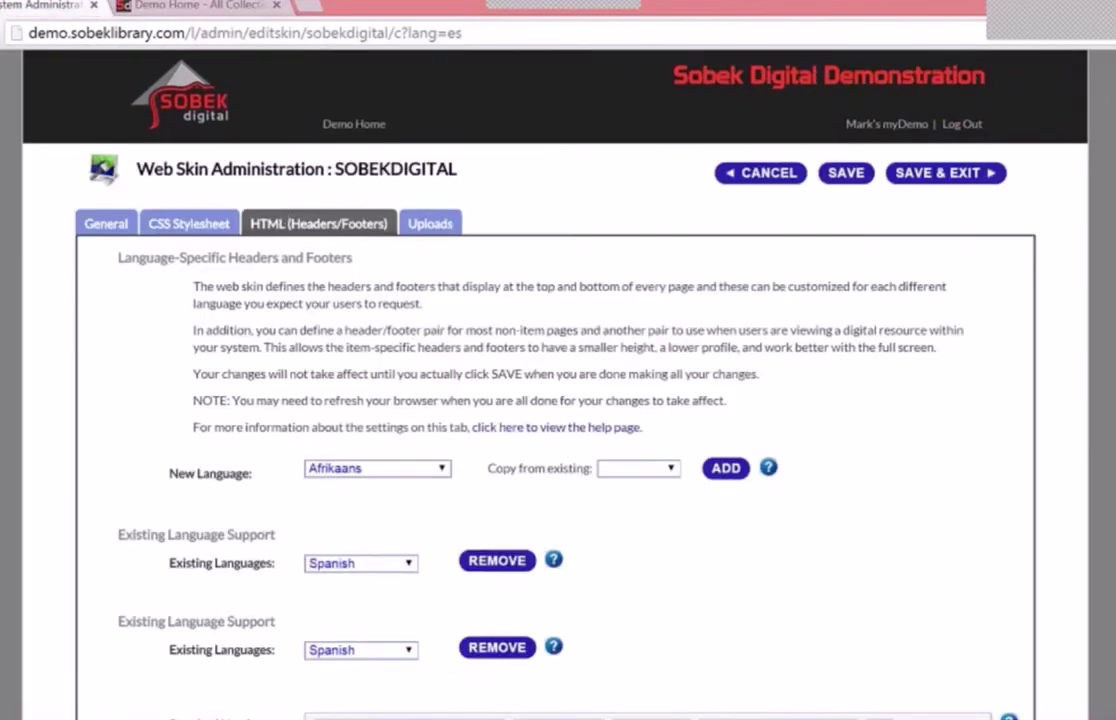
scroll(162, 262, down, 4)
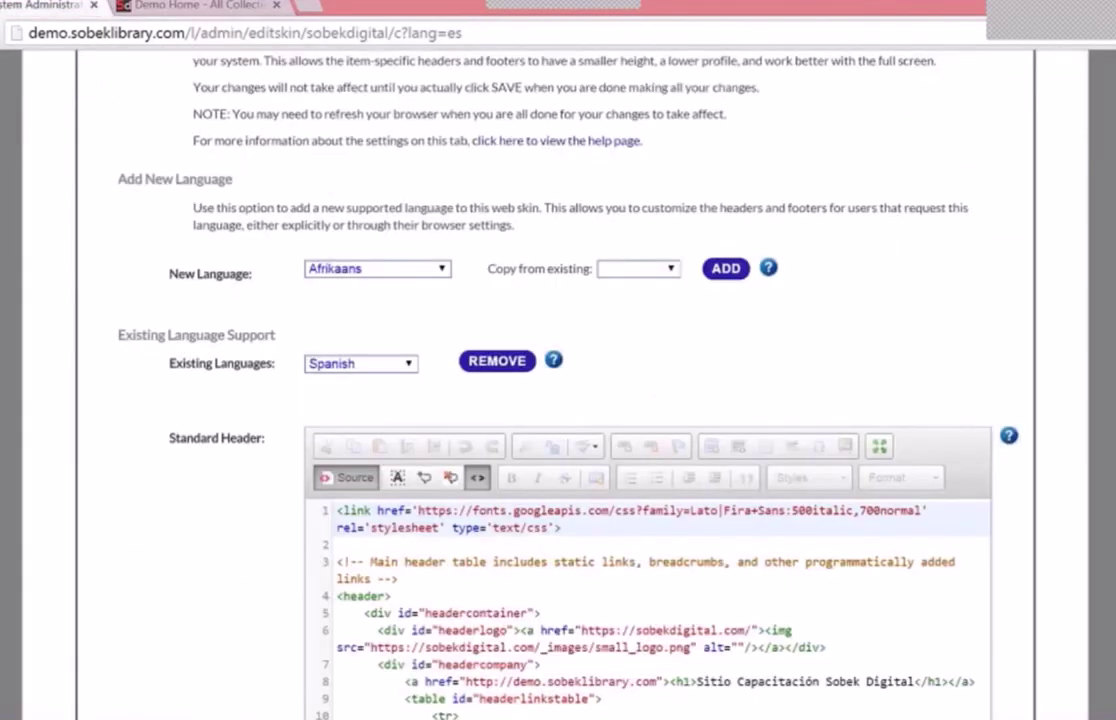
key(alt+Tab)
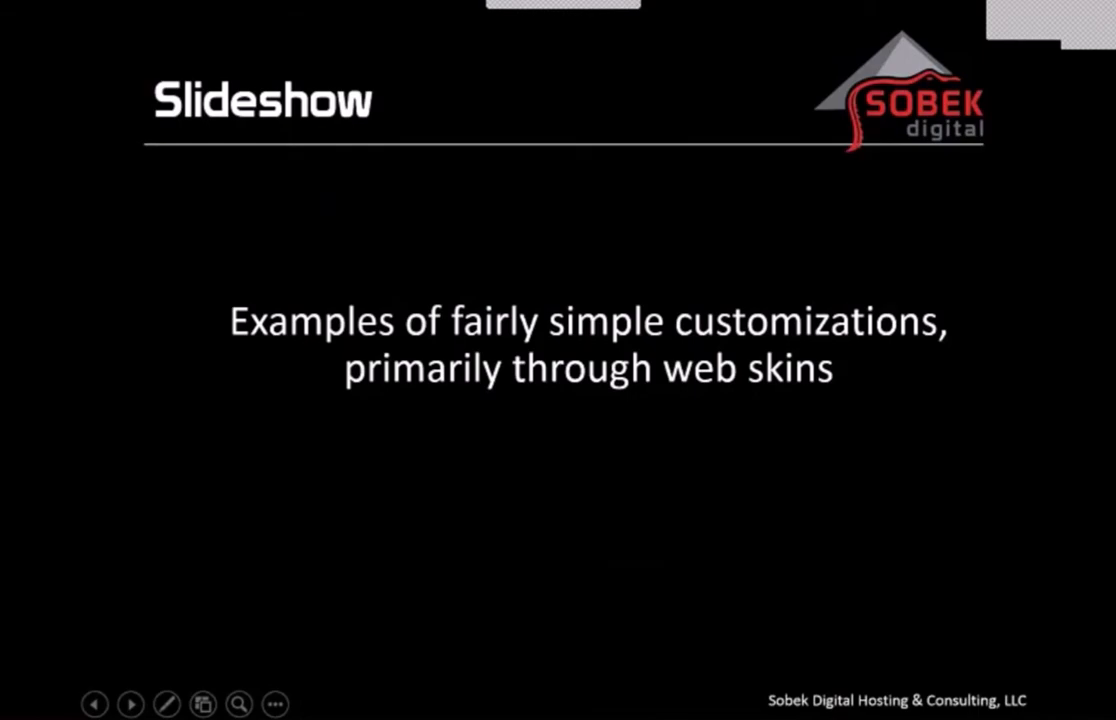
key(Right)
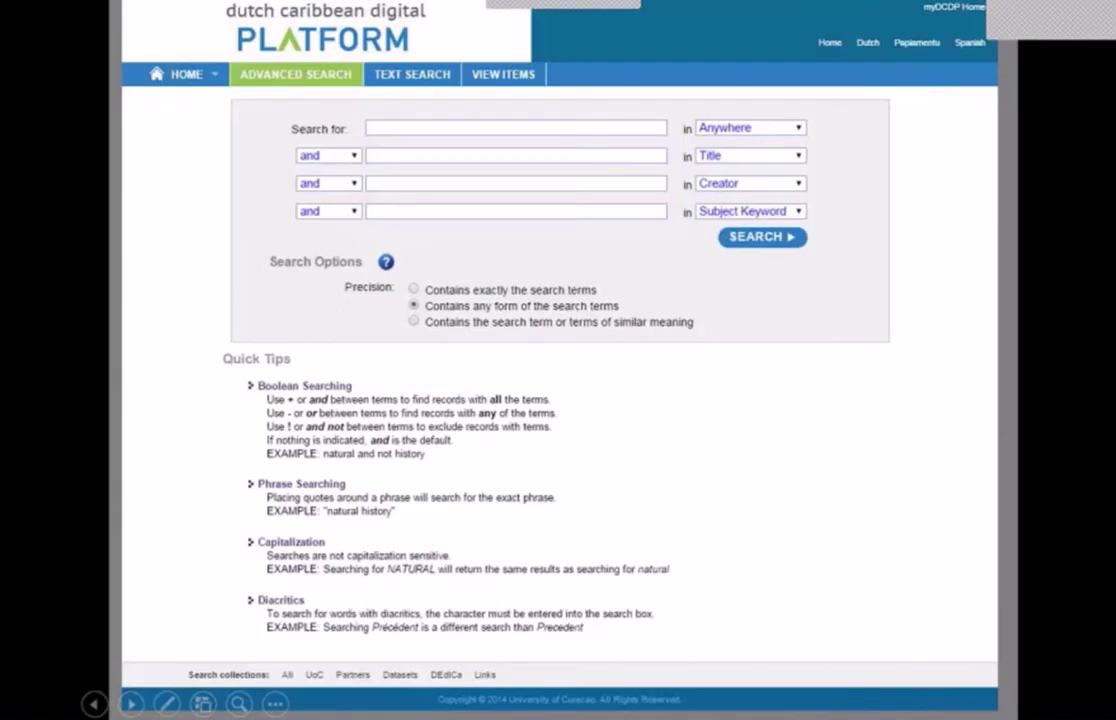
key(Right)
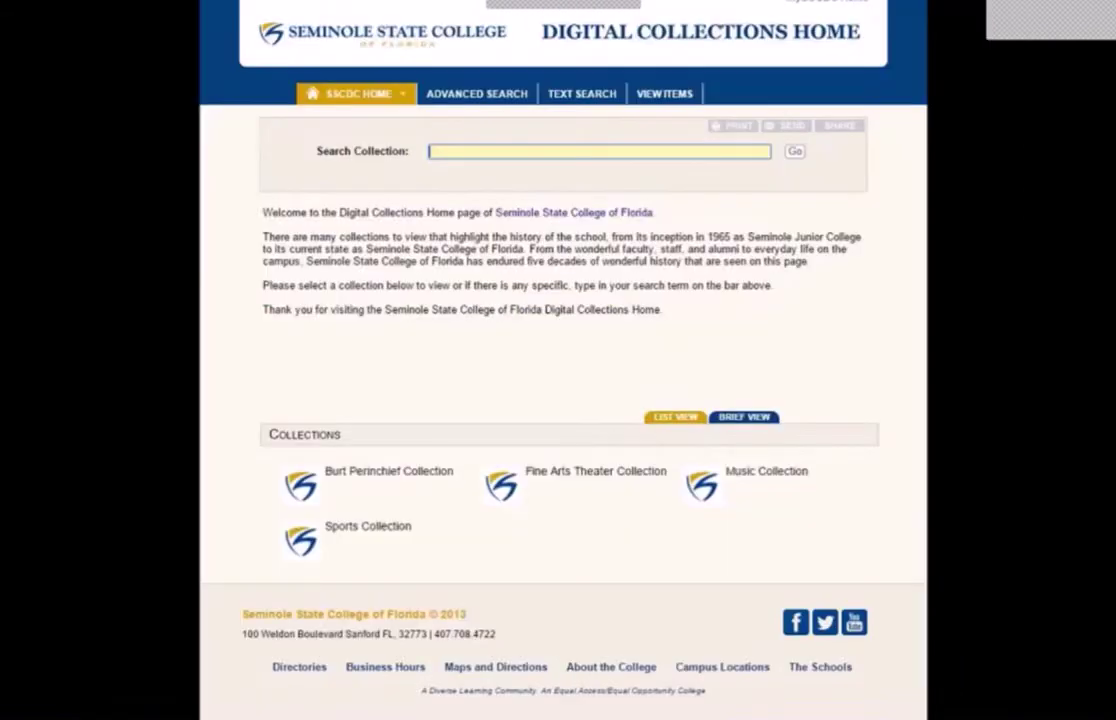
key(Right)
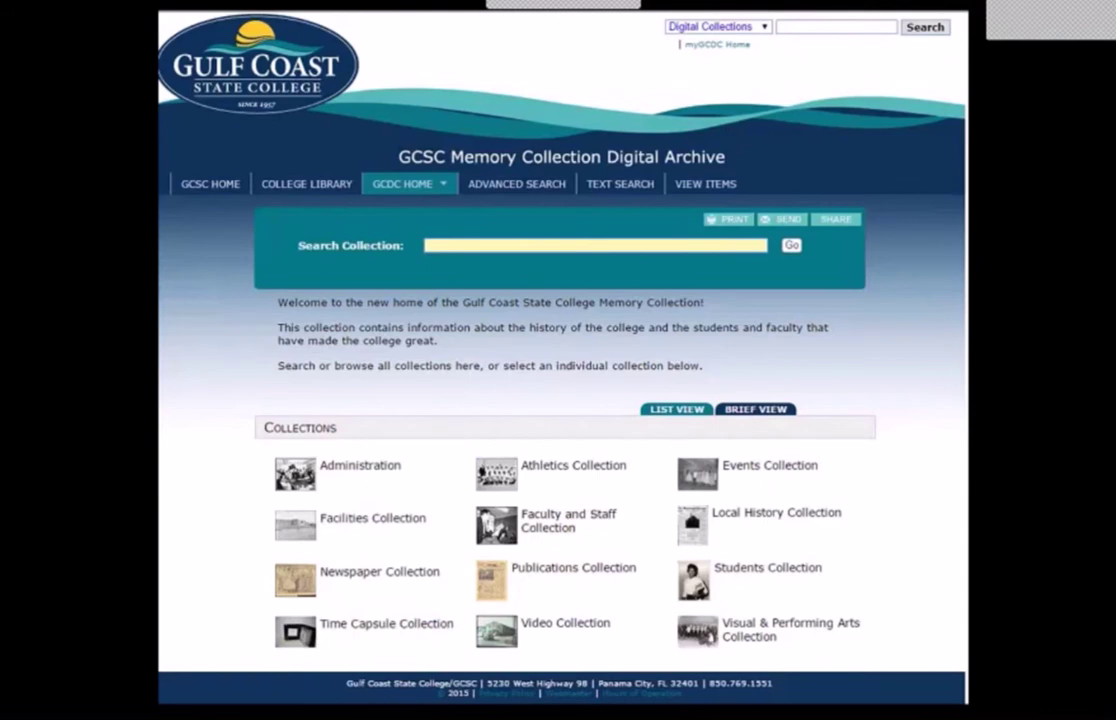
key(Right)
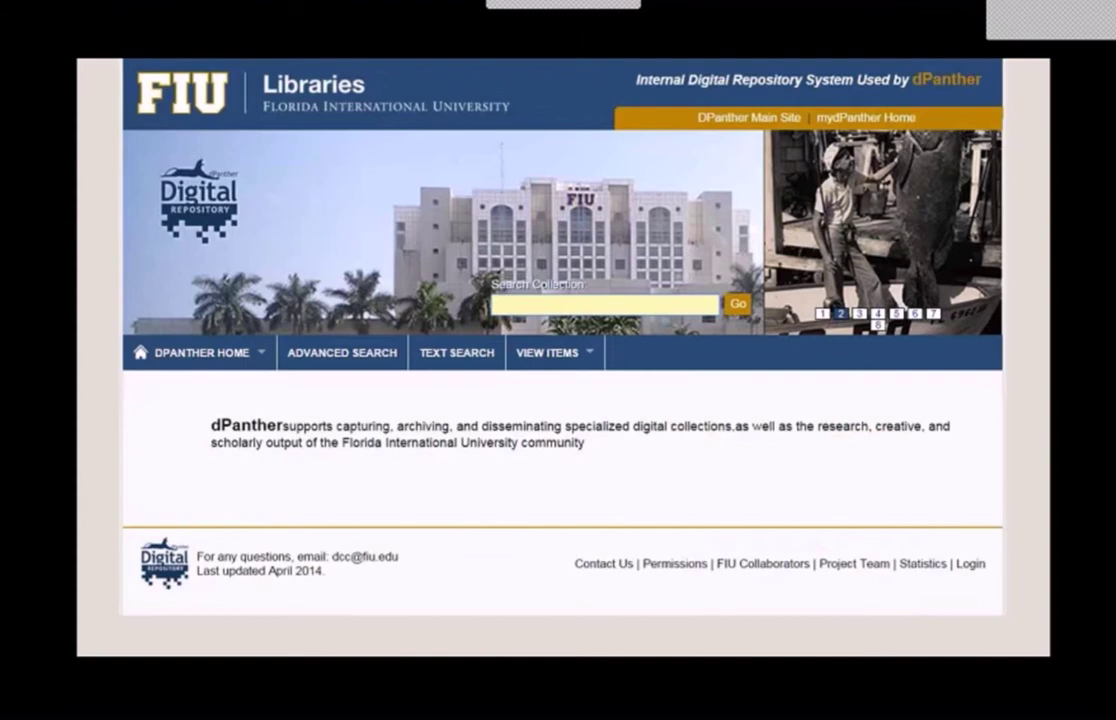
key(Right)
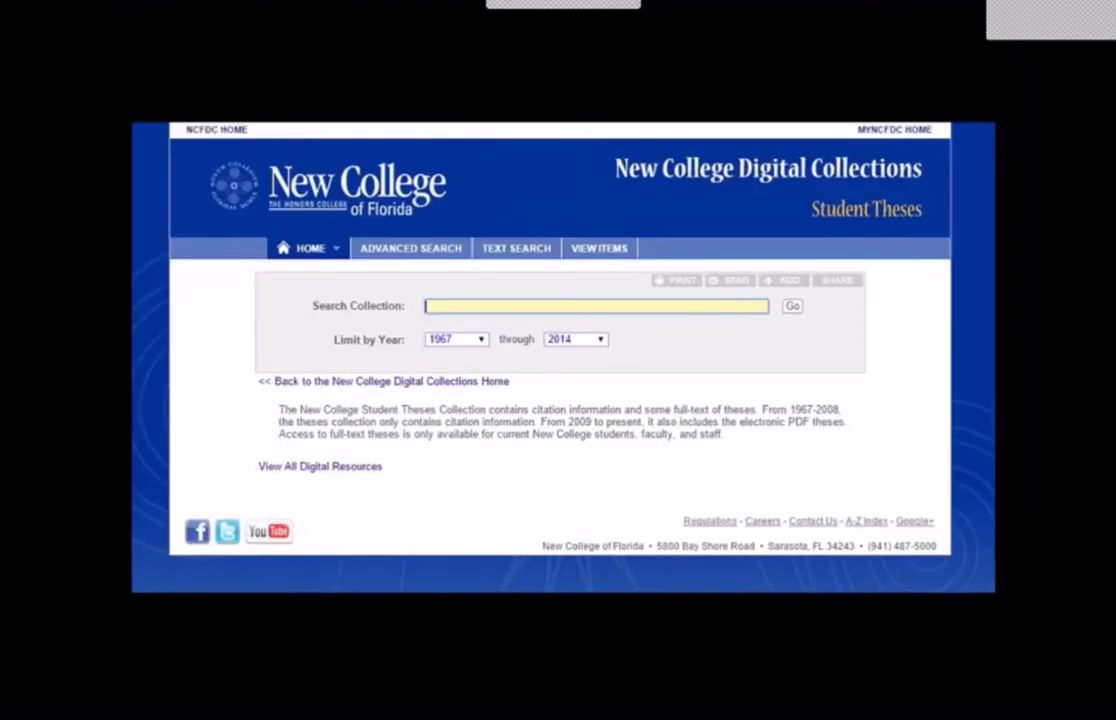
key(Right)
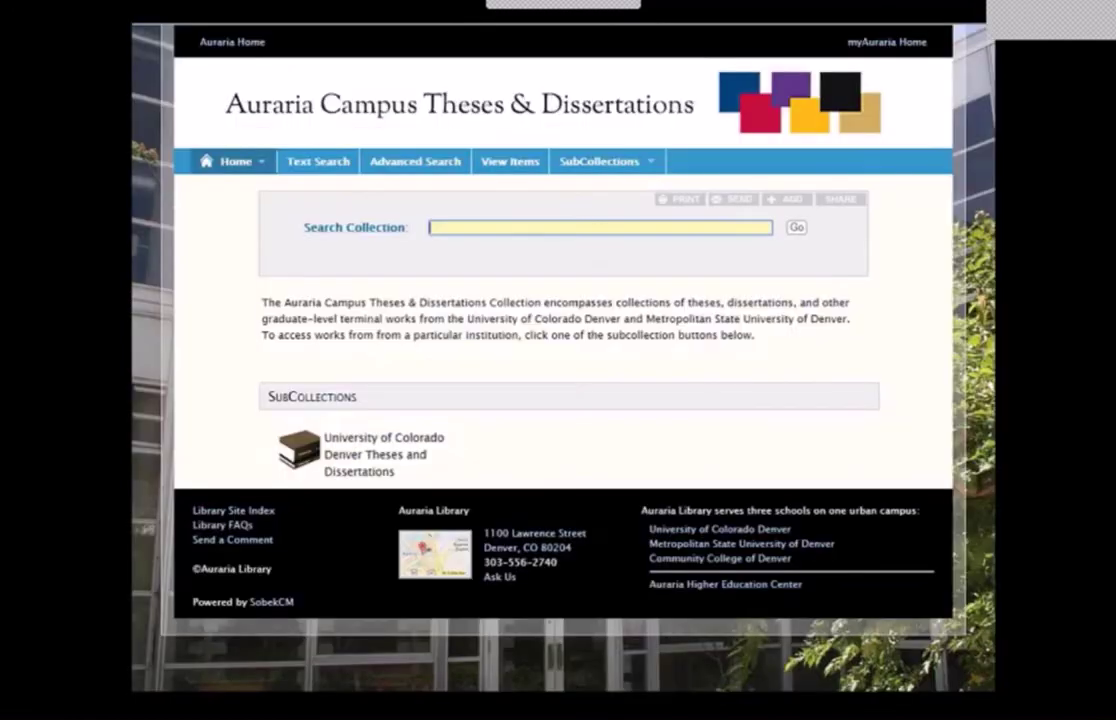